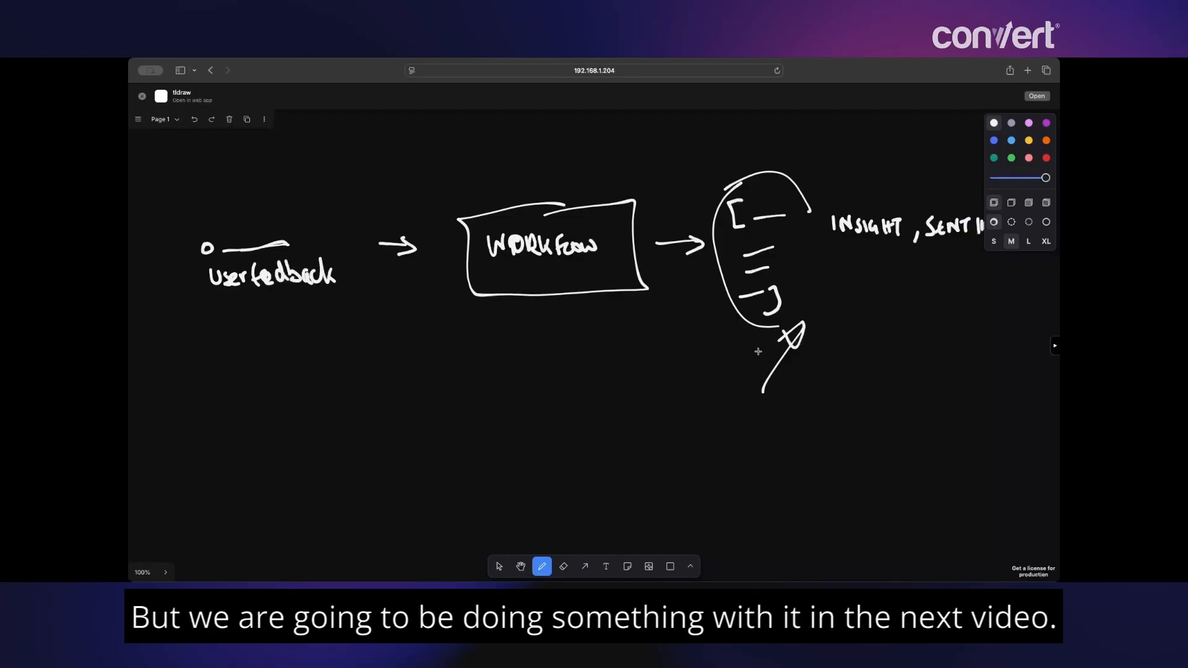
- Pan the tldraw sketch to clear space and draw four list rows below it
{"action": "mouse_move", "coordinate": [409, 405]}
{"action": "left_mouse_down"}
{"action": "mouse_move", "coordinate": [528, 419]}
{"action": "mouse_move", "coordinate": [453, 406]}
{"action": "mouse_move", "coordinate": [424, 359]}
{"action": "mouse_move", "coordinate": [427, 386]}
{"action": "left_mouse_up"}
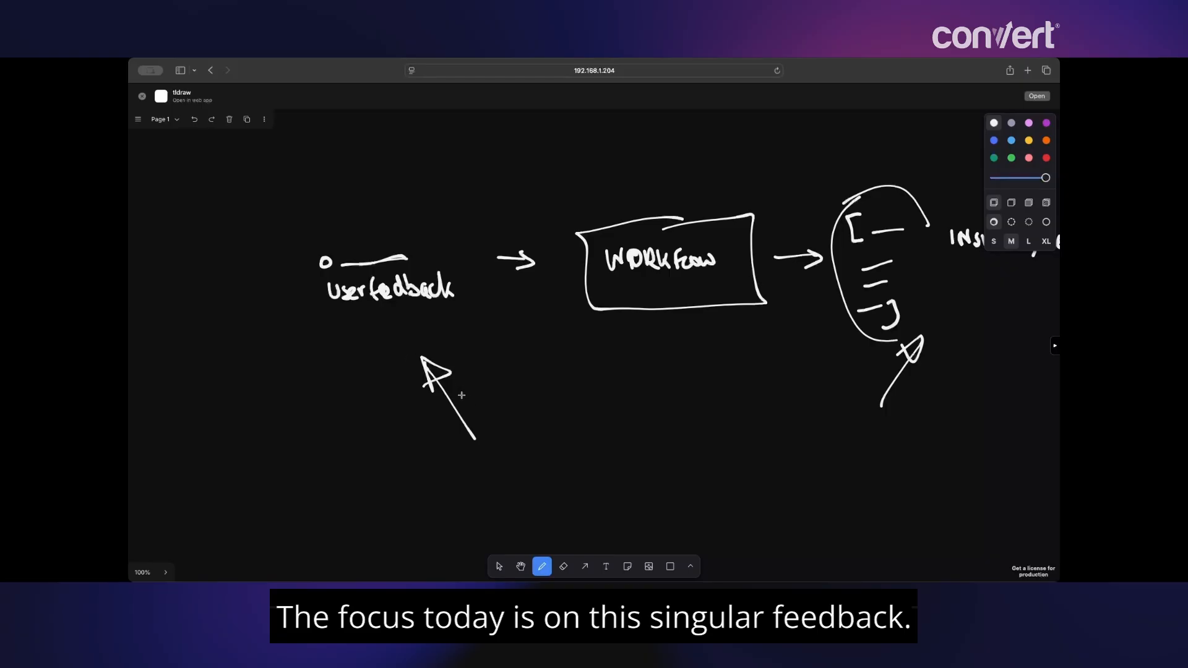
{"action": "left_click_drag", "start_coordinate": [528, 438], "coordinate": [558, 338]}
{"action": "left_click_drag", "start_coordinate": [378, 421], "coordinate": [468, 423]}
{"action": "left_click_drag", "start_coordinate": [377, 459], "coordinate": [457, 462]}
{"action": "left_click_drag", "start_coordinate": [382, 494], "coordinate": [474, 495]}
{"action": "scroll", "coordinate": [498, 425], "scroll_direction": "down", "scroll_amount": 5}
{"action": "left_click_drag", "start_coordinate": [388, 435], "coordinate": [502, 439]}
{"action": "scroll", "coordinate": [514, 408], "scroll_direction": "up", "scroll_amount": 3}
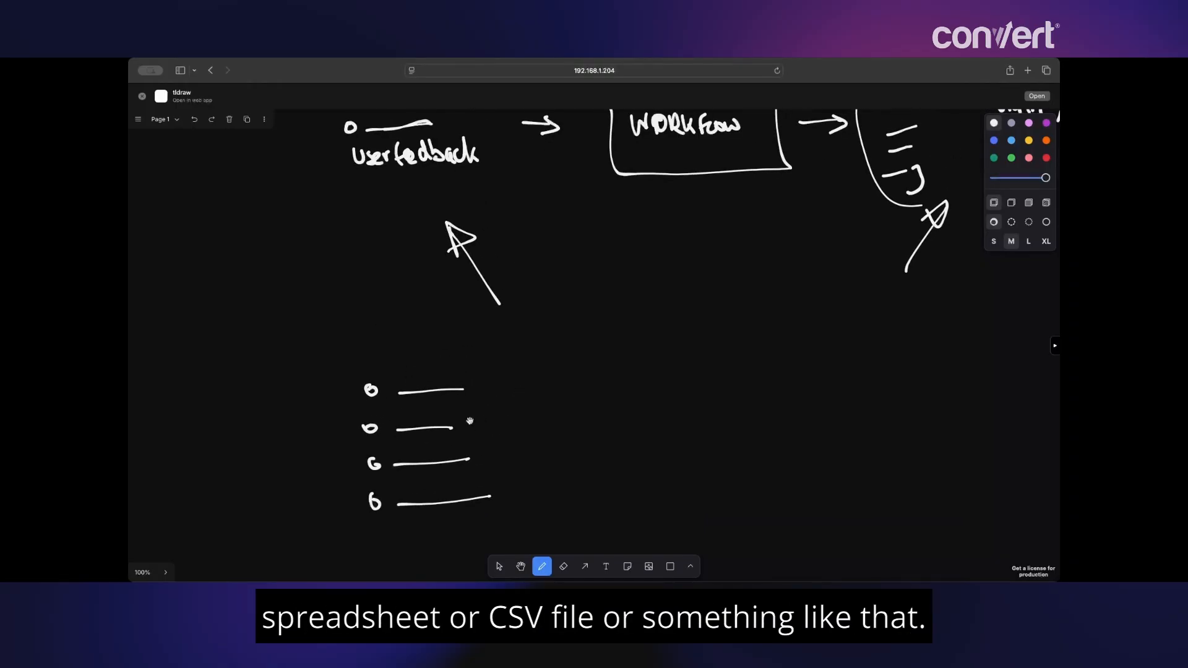
{"action": "scroll", "coordinate": [548, 424], "scroll_direction": "right", "scroll_amount": 3}
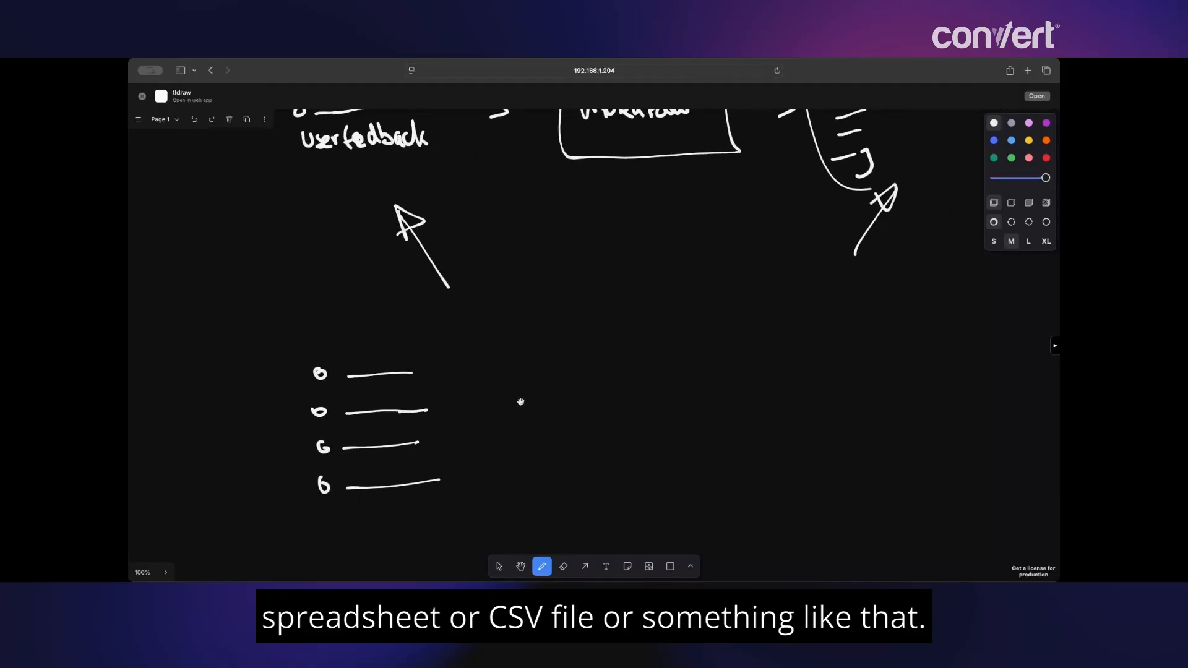
- Bracket the four rows with a brace and arrow them into a WORKFLOW box
{"action": "mouse_move", "coordinate": [477, 354]}
{"action": "left_mouse_down"}
{"action": "mouse_move", "coordinate": [511, 367]}
{"action": "mouse_move", "coordinate": [481, 508]}
{"action": "left_mouse_up"}
{"action": "mouse_move", "coordinate": [535, 417]}
{"action": "left_mouse_down"}
{"action": "mouse_move", "coordinate": [604, 418]}
{"action": "mouse_move", "coordinate": [580, 430]}
{"action": "mouse_move", "coordinate": [640, 446]}
{"action": "left_mouse_up"}
{"action": "scroll", "coordinate": [640, 445], "scroll_direction": "right", "scroll_amount": 4}
{"action": "left_click_drag", "start_coordinate": [557, 391], "coordinate": [560, 438]}
{"action": "mouse_move", "coordinate": [554, 391]}
{"action": "left_mouse_down"}
{"action": "mouse_move", "coordinate": [667, 387]}
{"action": "mouse_move", "coordinate": [640, 461]}
{"action": "mouse_move", "coordinate": [549, 462]}
{"action": "left_mouse_up"}
{"action": "left_click_drag", "start_coordinate": [590, 407], "coordinate": [712, 416]}
- Draw an arrow under the list and one from Google Sheets to the workflow
{"action": "scroll", "coordinate": [700, 376], "scroll_direction": "down", "scroll_amount": 3}
{"action": "scroll", "coordinate": [700, 376], "scroll_direction": "left", "scroll_amount": 3}
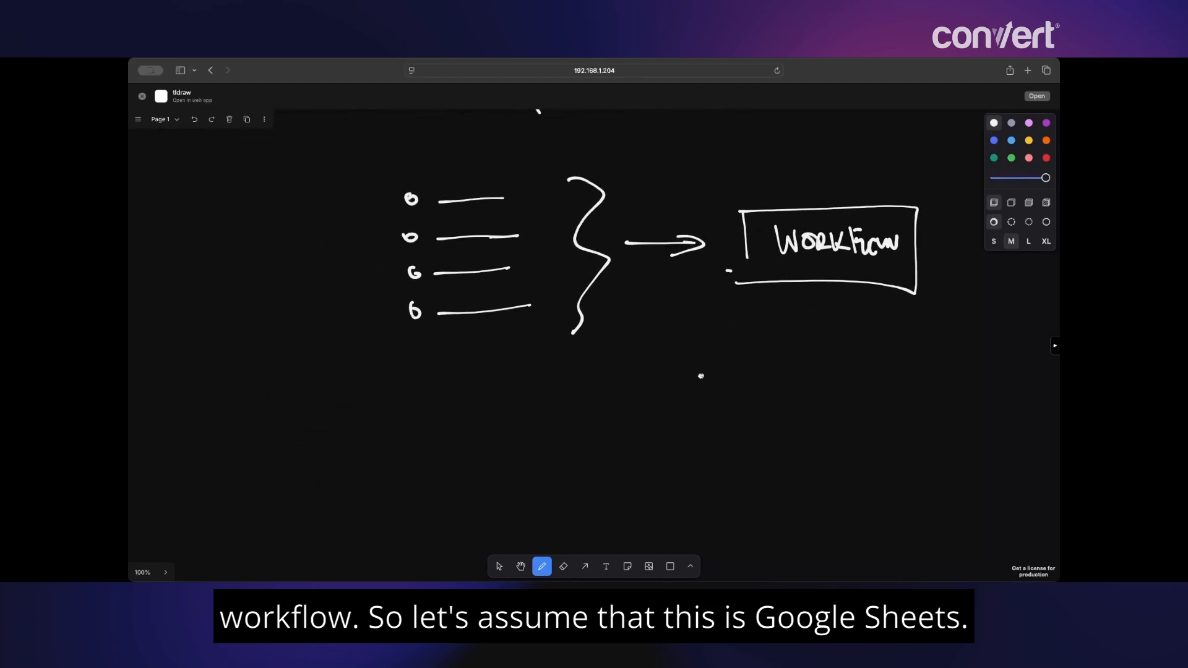
{"action": "mouse_move", "coordinate": [499, 414]}
{"action": "left_mouse_down"}
{"action": "mouse_move", "coordinate": [488, 371]}
{"action": "mouse_move", "coordinate": [498, 385]}
{"action": "mouse_move", "coordinate": [478, 451]}
{"action": "mouse_move", "coordinate": [505, 442]}
{"action": "mouse_move", "coordinate": [517, 473]}
{"action": "left_mouse_up"}
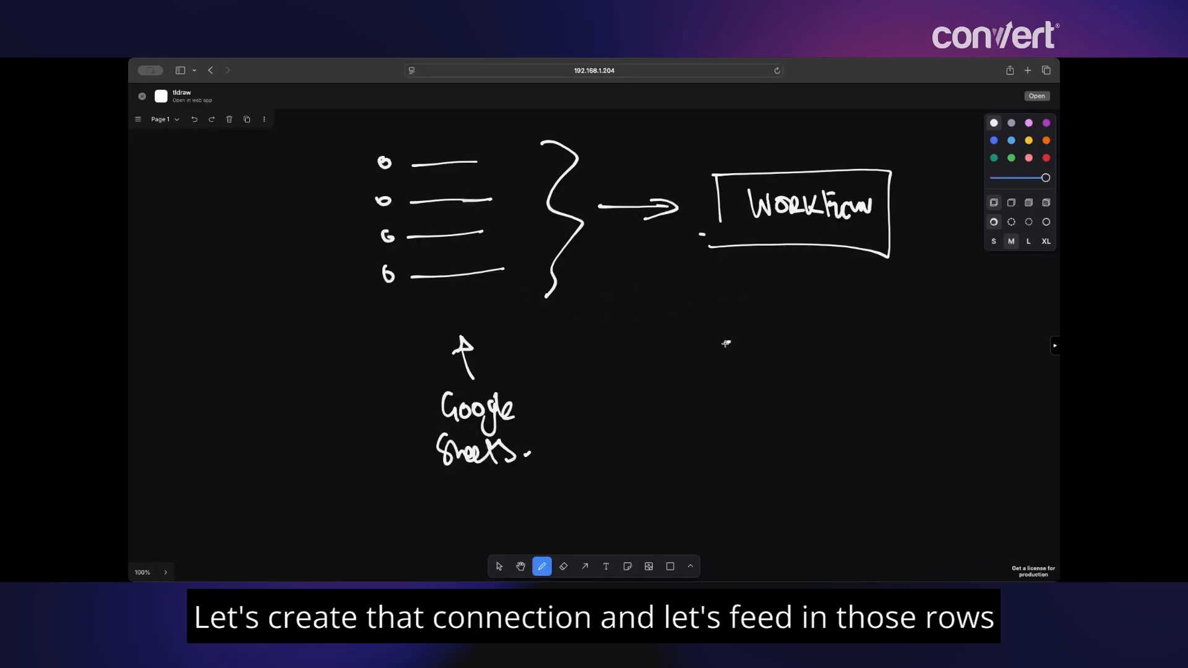
{"action": "mouse_move", "coordinate": [522, 333]}
{"action": "left_mouse_down"}
{"action": "mouse_move", "coordinate": [680, 272]}
{"action": "mouse_move", "coordinate": [657, 299]}
{"action": "left_mouse_up"}
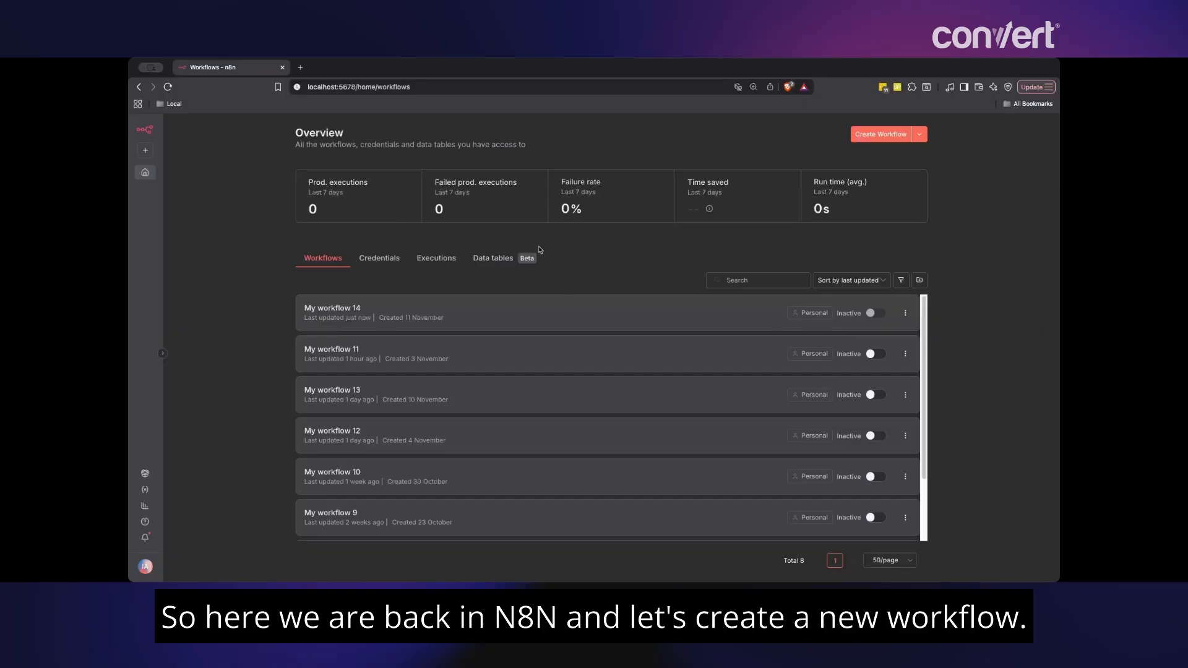
- Create a new workflow whose first step is a manual trigger
{"action": "left_click", "coordinate": [891, 136]}
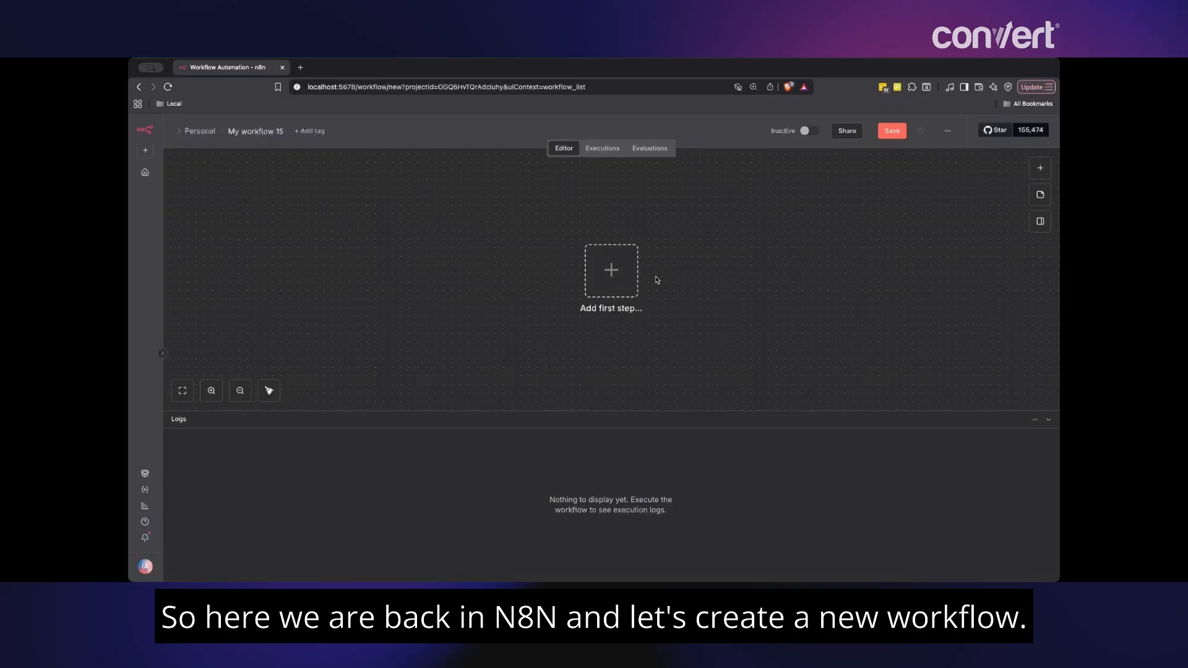
{"action": "left_click", "coordinate": [611, 275]}
{"action": "type", "text": "trigger"}
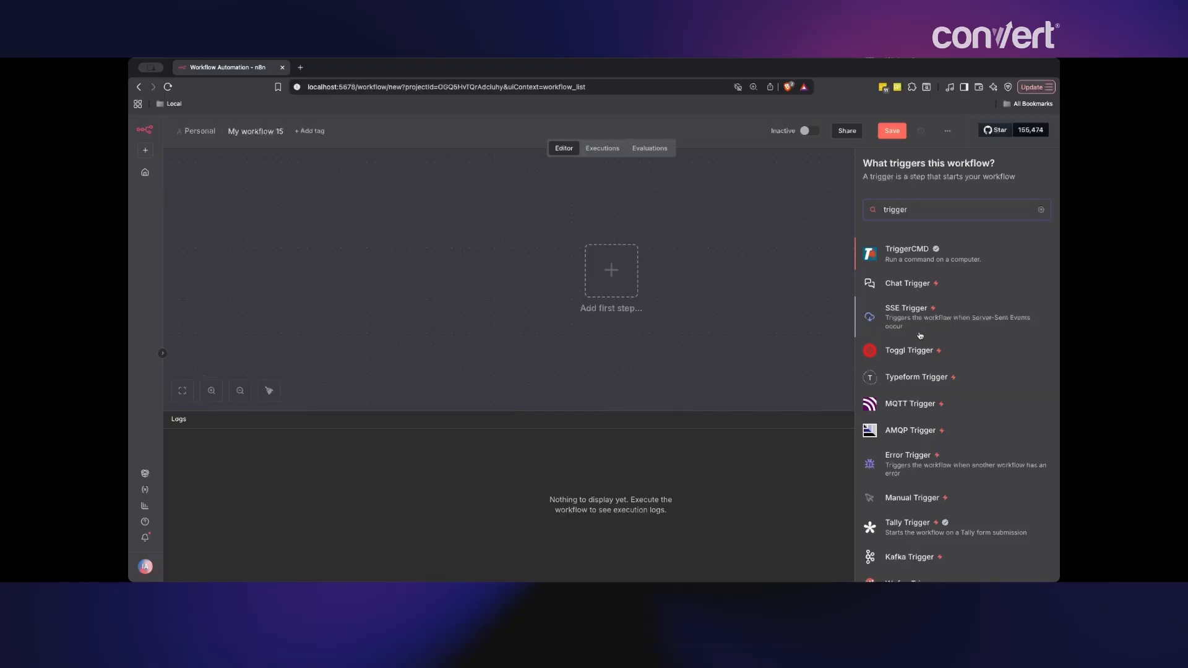
{"action": "key", "text": "BackSpace"}
{"action": "key", "text": "BackSpace"}
{"action": "key", "text": "BackSpace"}
{"action": "key", "text": "BackSpace"}
{"action": "key", "text": "BackSpace"}
{"action": "key", "text": "BackSpace"}
{"action": "key", "text": "BackSpace"}
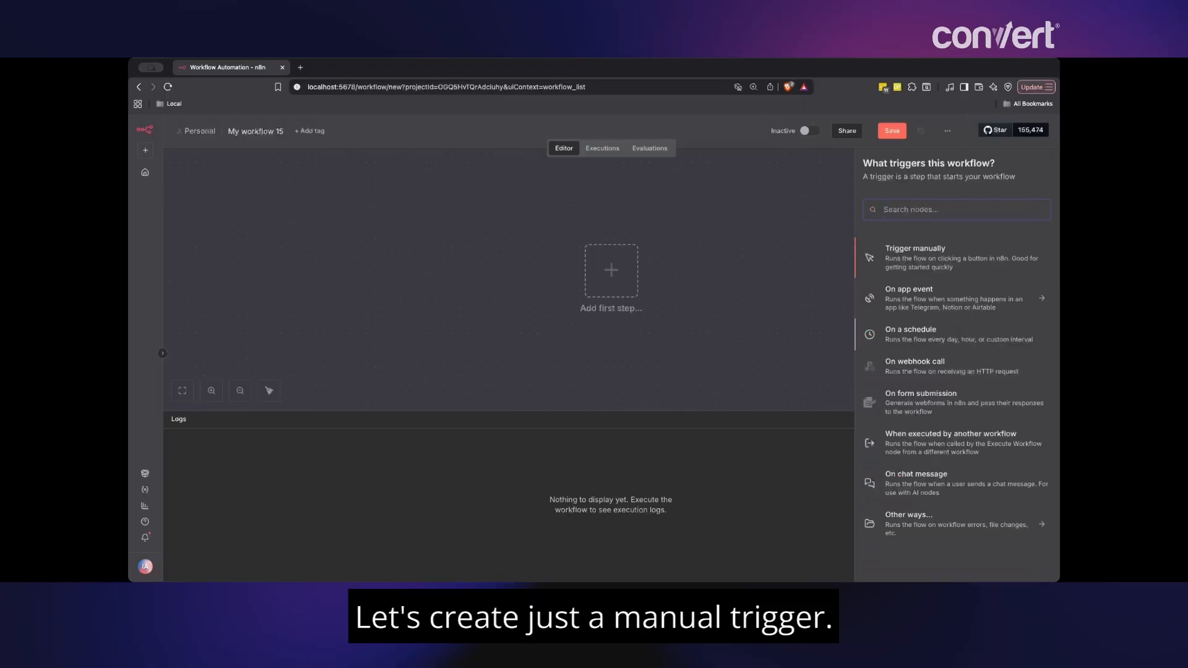
{"action": "left_click", "coordinate": [941, 262]}
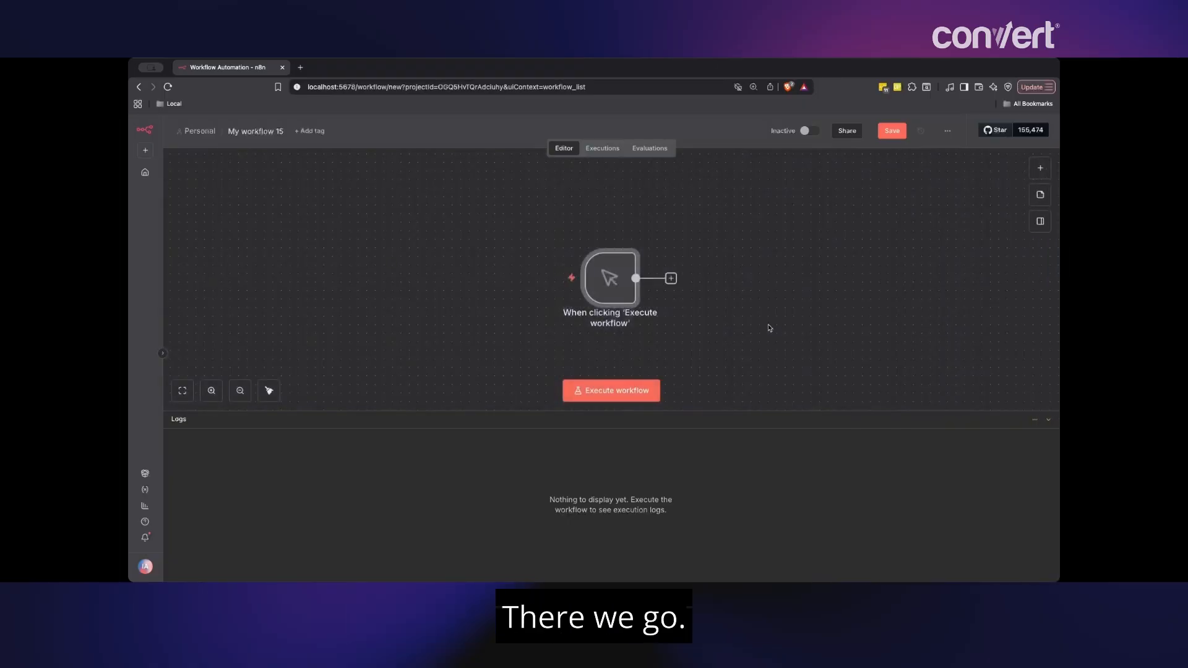
- Add a step after the trigger and list the Google Sheets actions
{"action": "left_click", "coordinate": [670, 279]}
{"action": "type", "text": "sheets"}
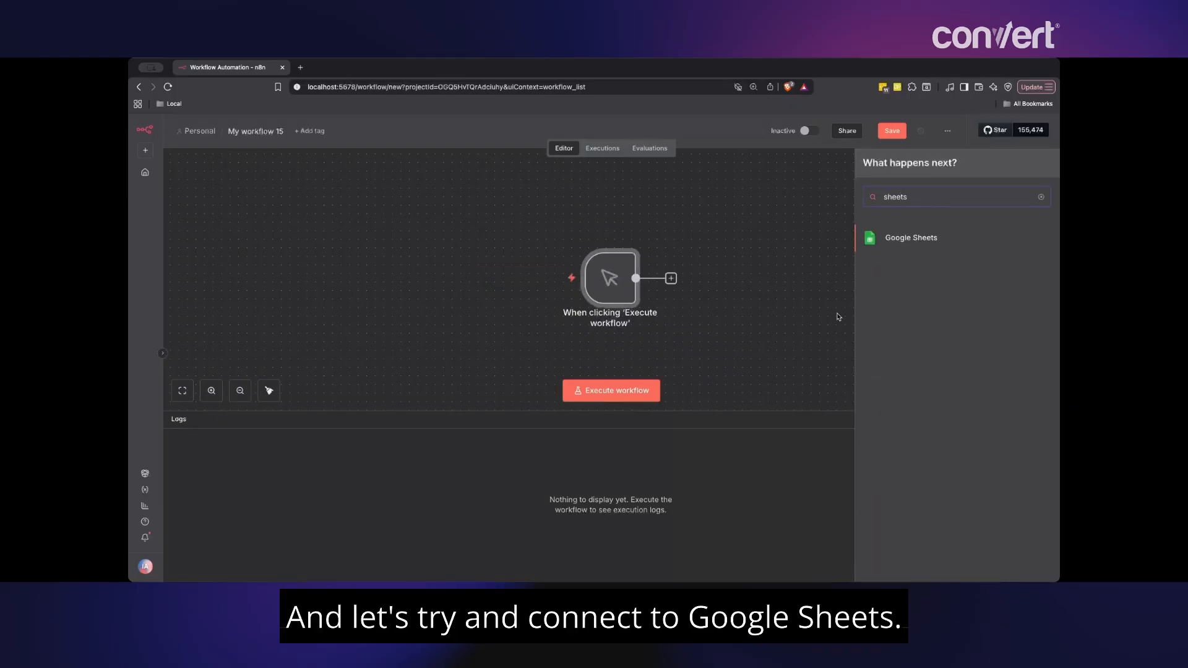
{"action": "left_click", "coordinate": [930, 239]}
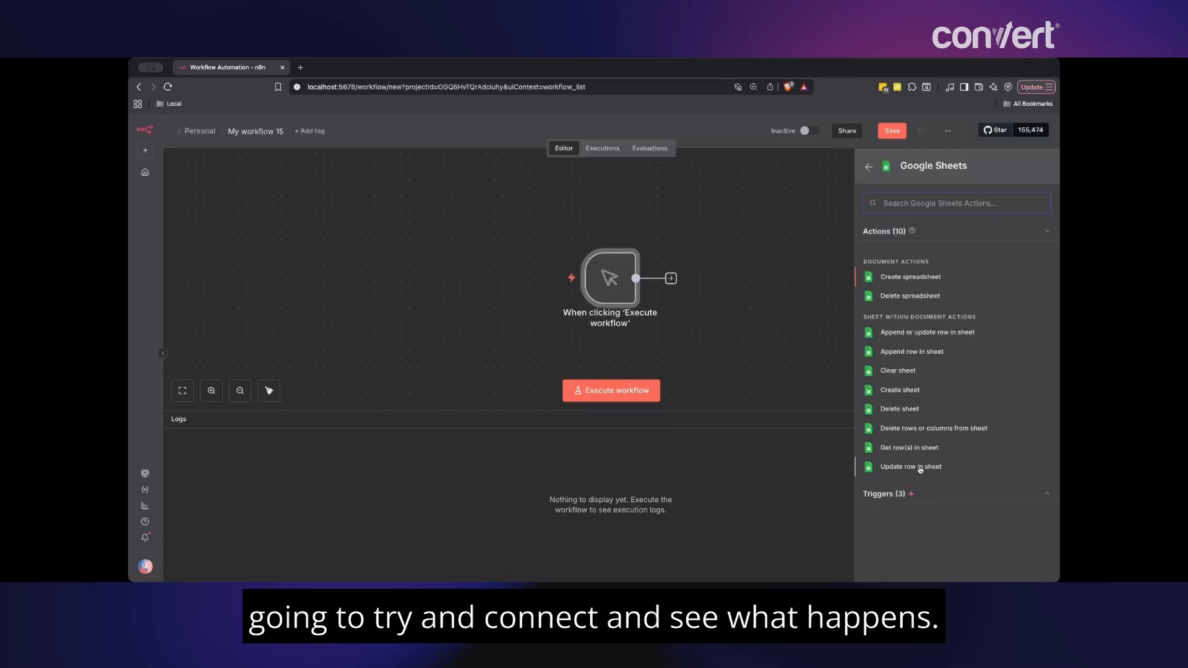
{"action": "key", "text": "super+t"}
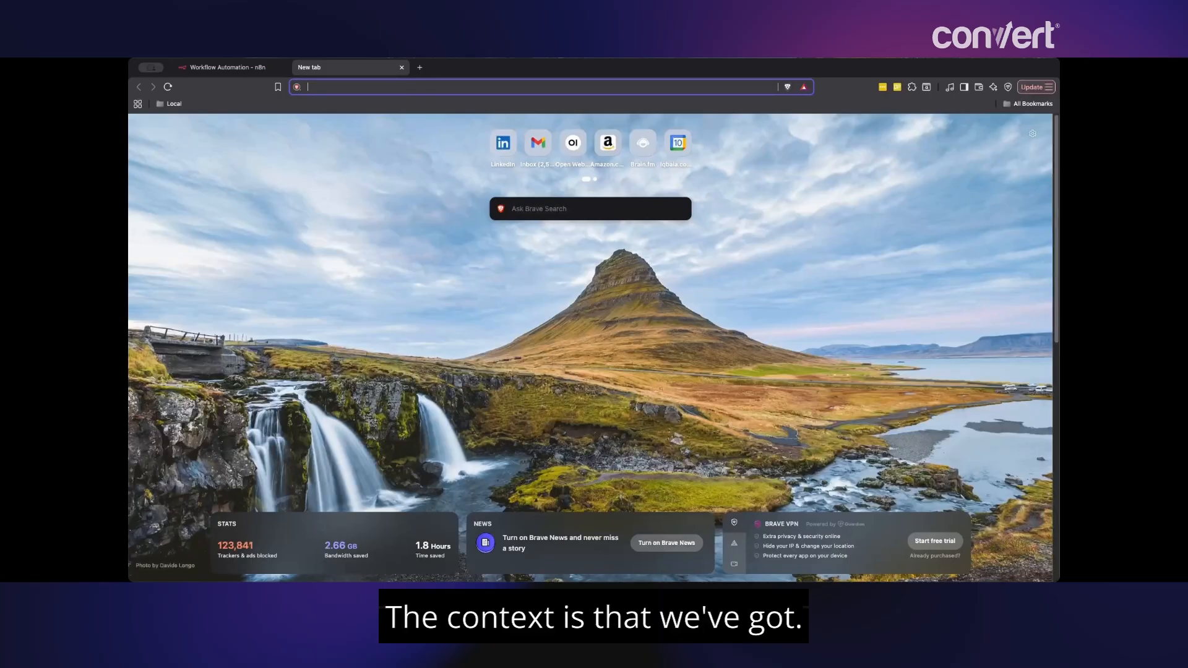
- Review the Tell_Us_About_Your_Experience feedback in cells D2–D5 of the smoking-bones sheet, then return to n8n
{"action": "key", "text": "super+Tab"}
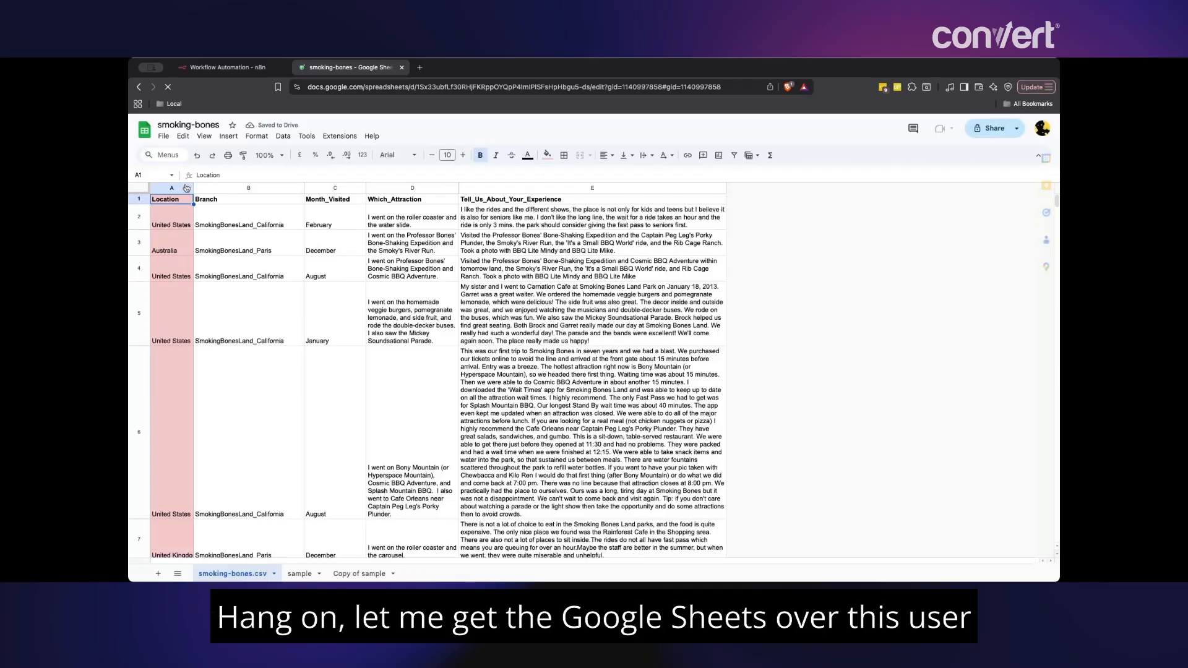
{"action": "left_click", "coordinate": [369, 187]}
{"action": "left_click", "coordinate": [463, 186]}
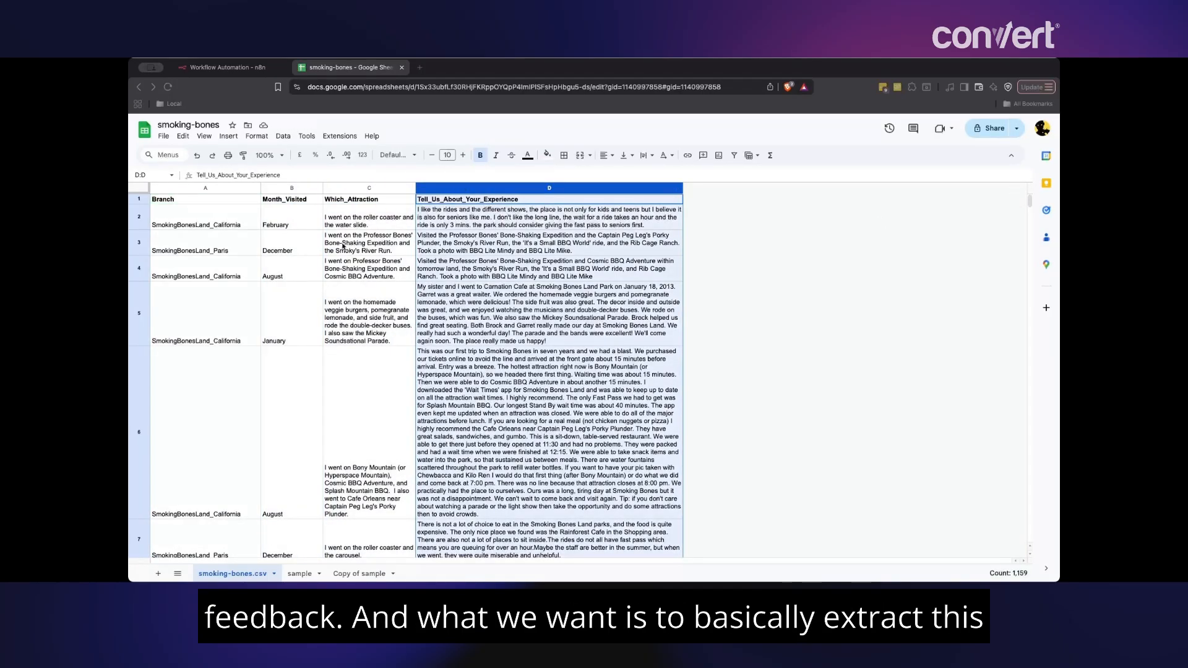
{"action": "left_click", "coordinate": [487, 224]}
{"action": "left_click", "coordinate": [471, 236]}
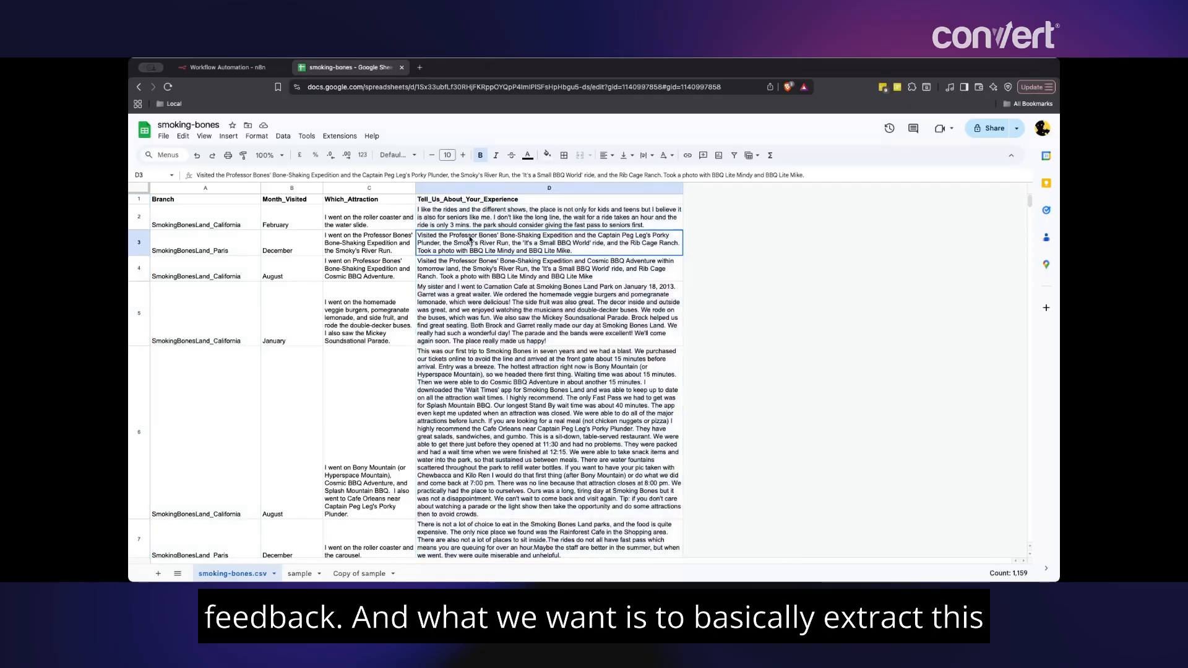
{"action": "left_click", "coordinate": [482, 218]}
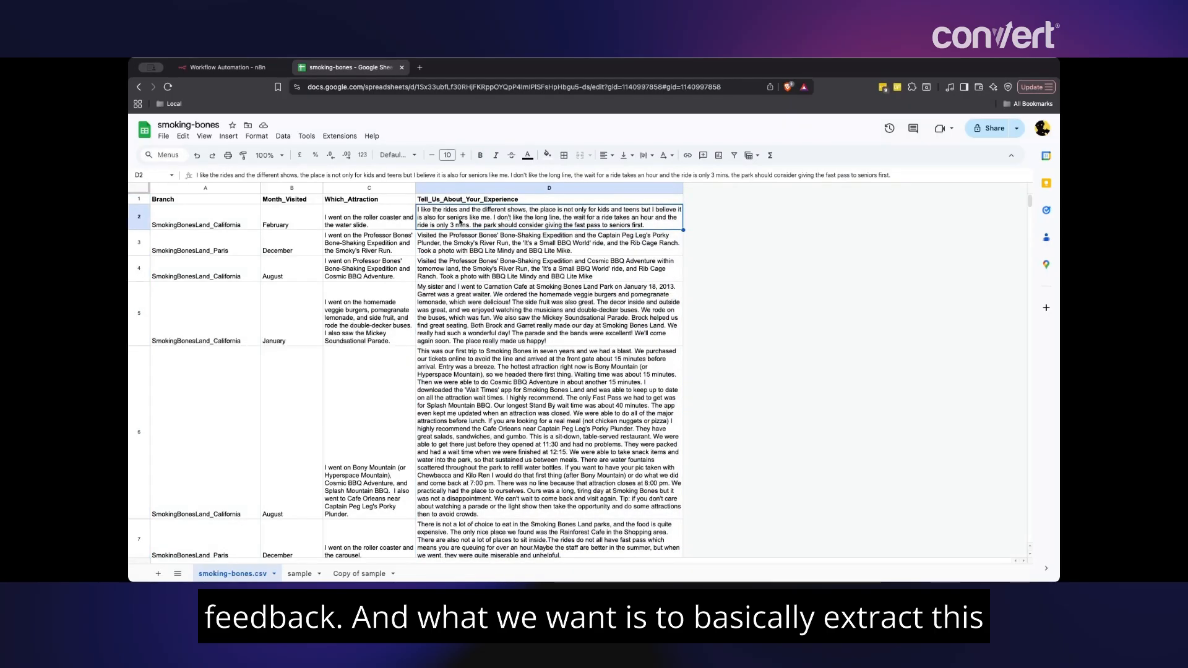
{"action": "left_click", "coordinate": [477, 251]}
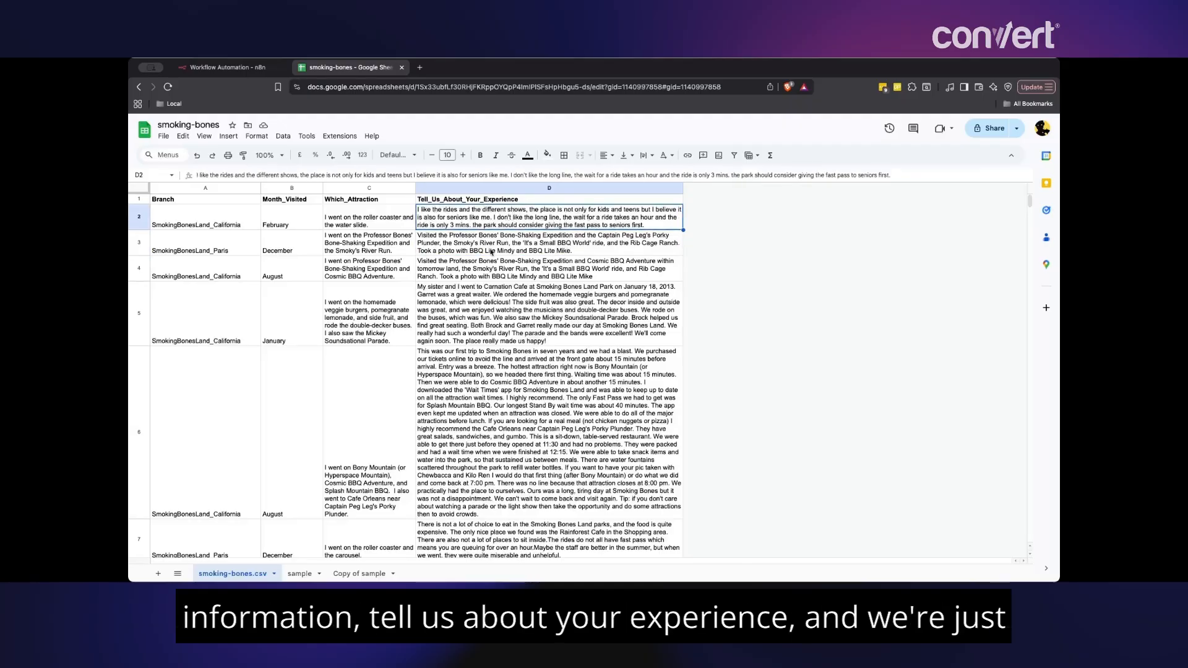
{"action": "key", "text": "Down"}
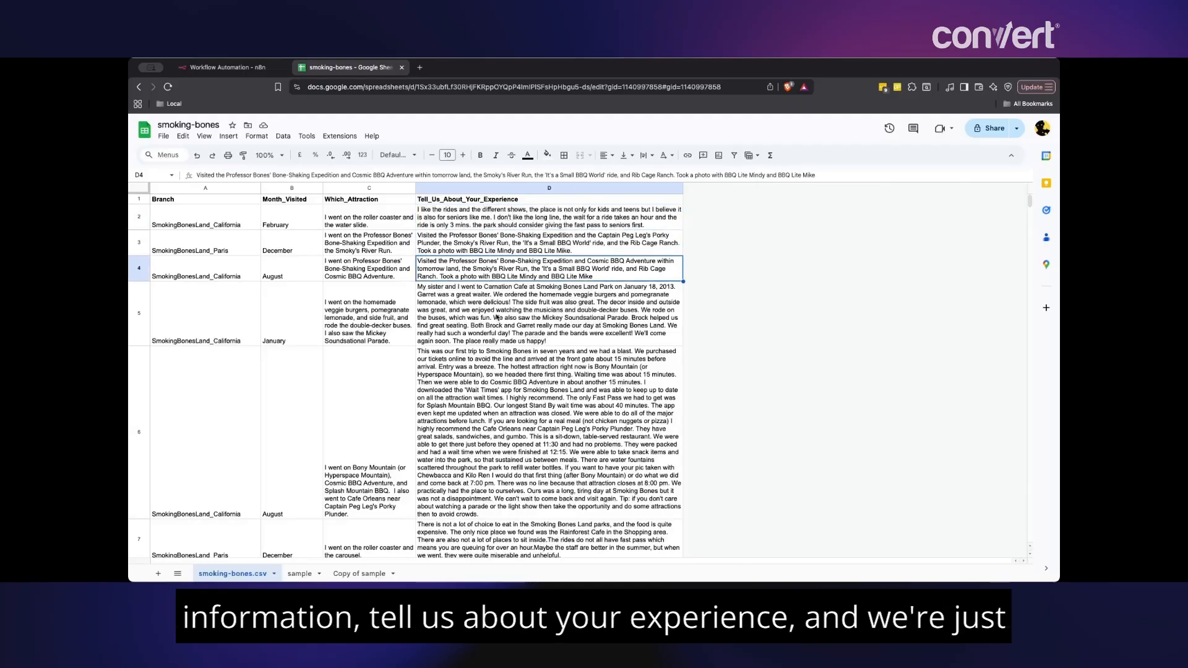
{"action": "left_click", "coordinate": [497, 318]}
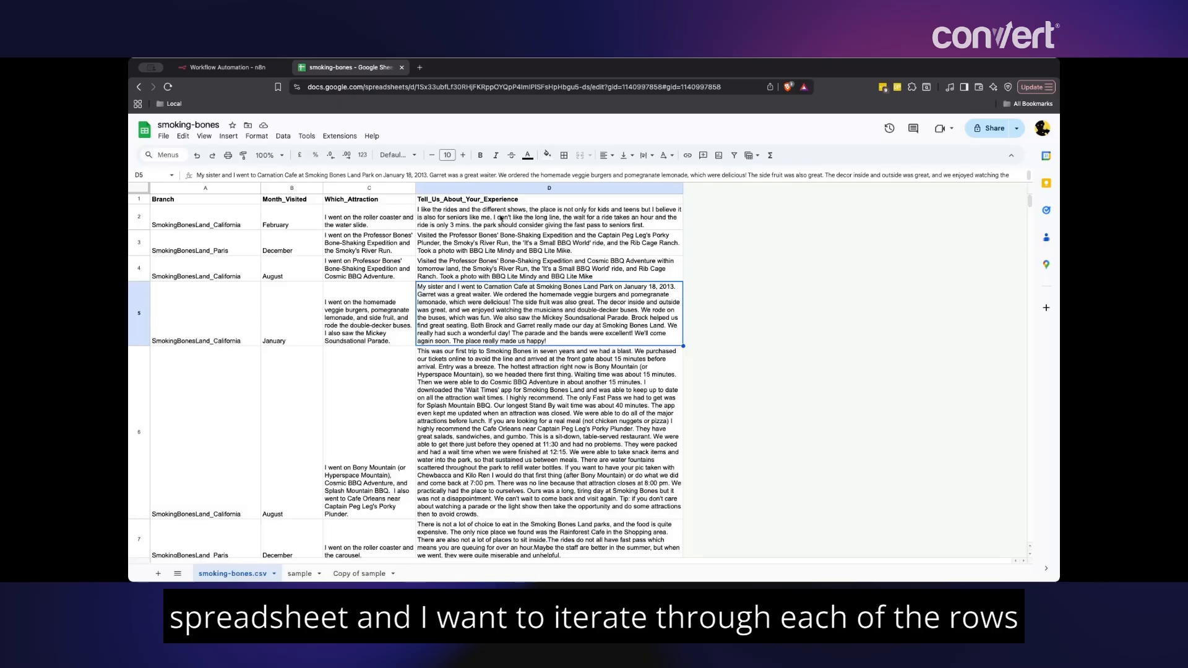
{"action": "left_click", "coordinate": [501, 218]}
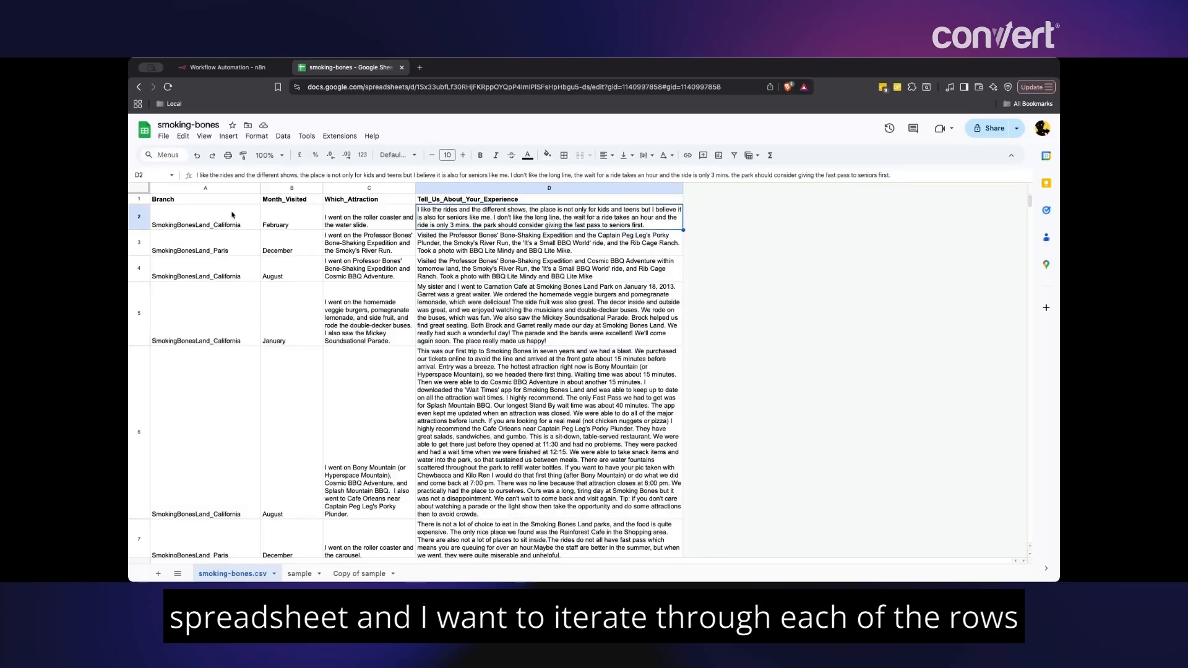
{"action": "left_click", "coordinate": [560, 243]}
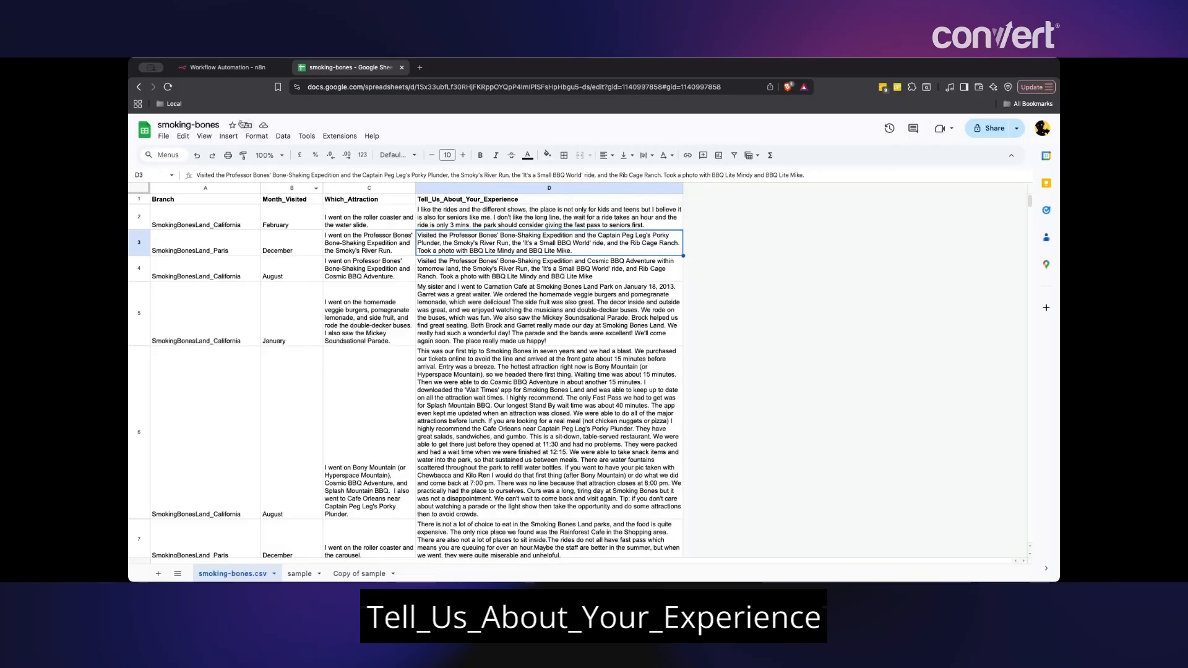
{"action": "left_click", "coordinate": [246, 72]}
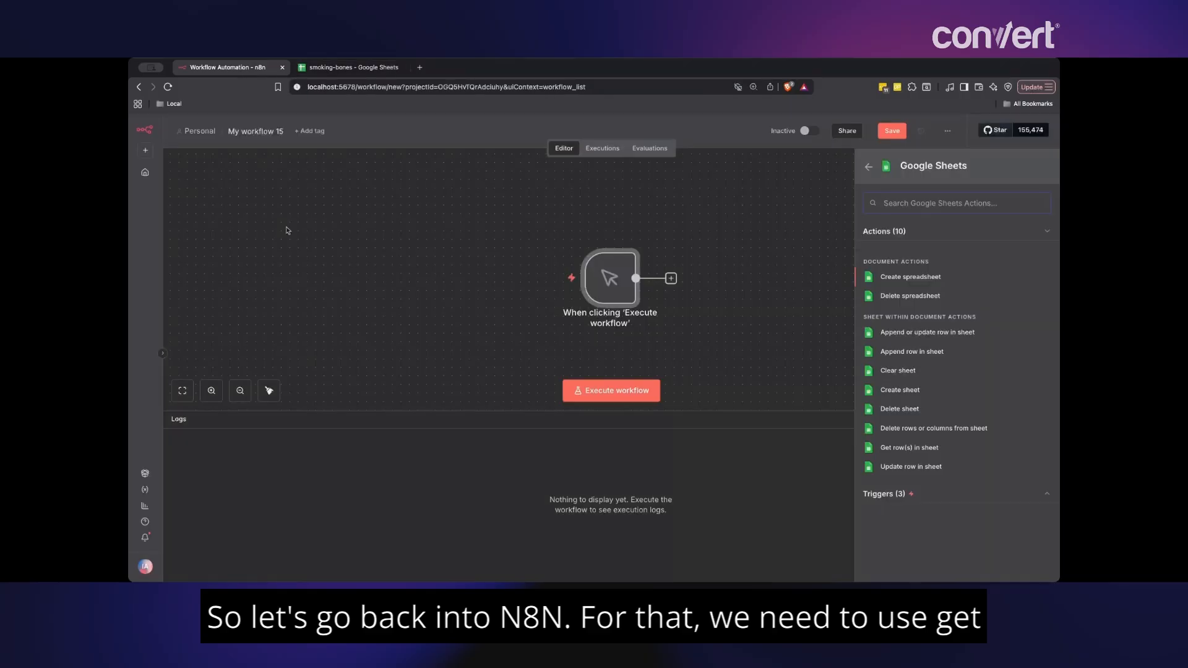
- Add a Get row(s) in sheet step and start creating a new Google Sheets credential
{"action": "left_click", "coordinate": [901, 451]}
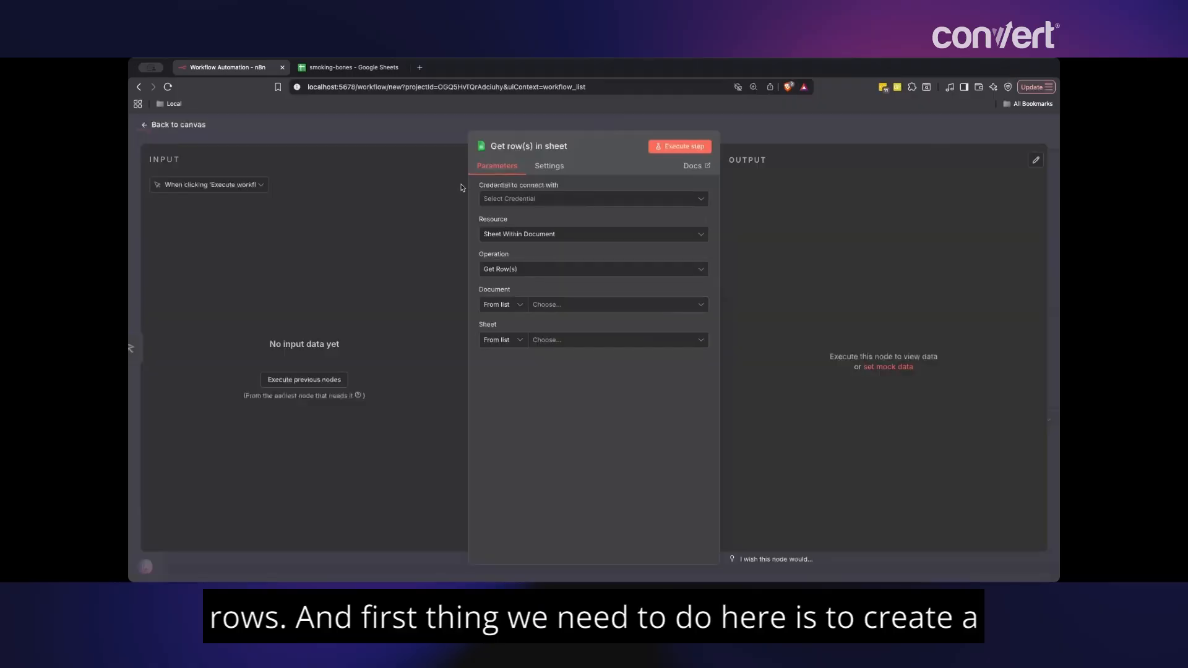
{"action": "left_click", "coordinate": [567, 202]}
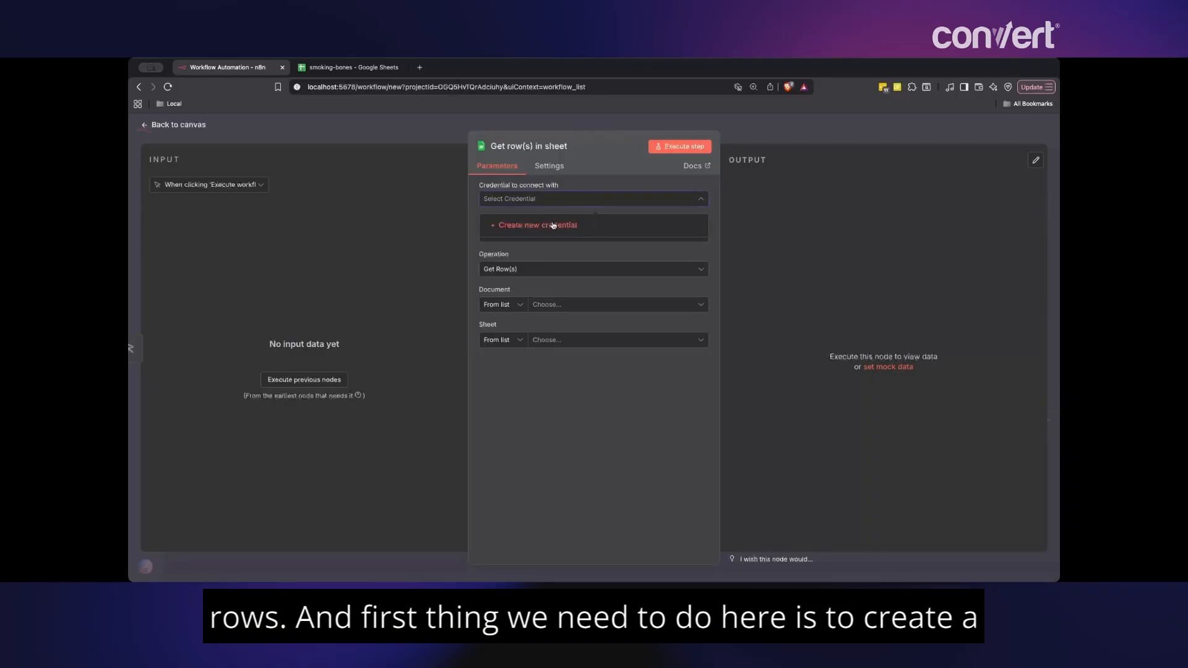
{"action": "left_click", "coordinate": [553, 225]}
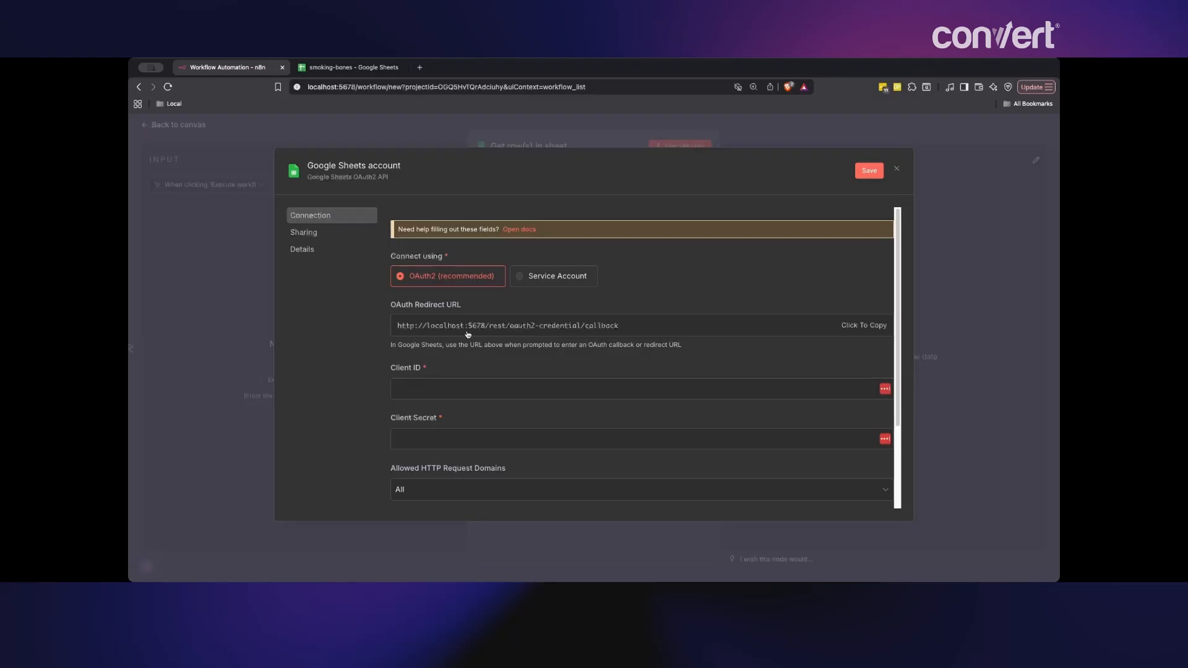
- Focus the credential's Client ID field and dismiss the saved-login suggestions
{"action": "left_click", "coordinate": [480, 390]}
{"action": "left_click", "coordinate": [509, 368]}
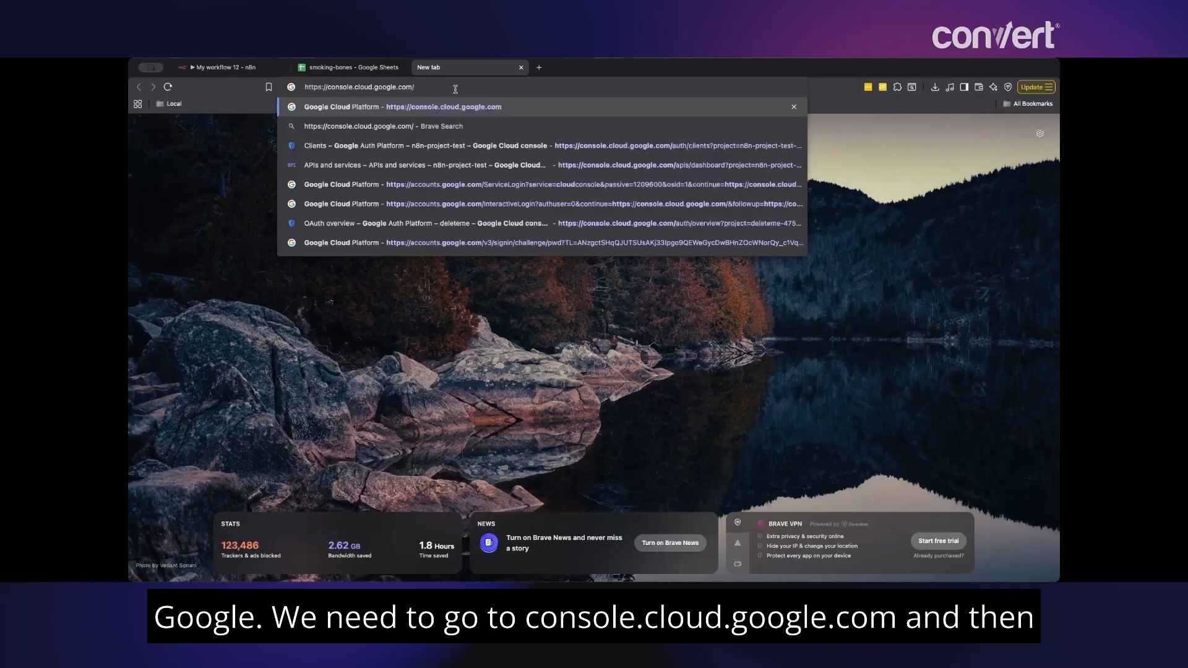
- Load Google Cloud Console and create a new project named n8n_test_vector
{"action": "key", "text": "Return"}
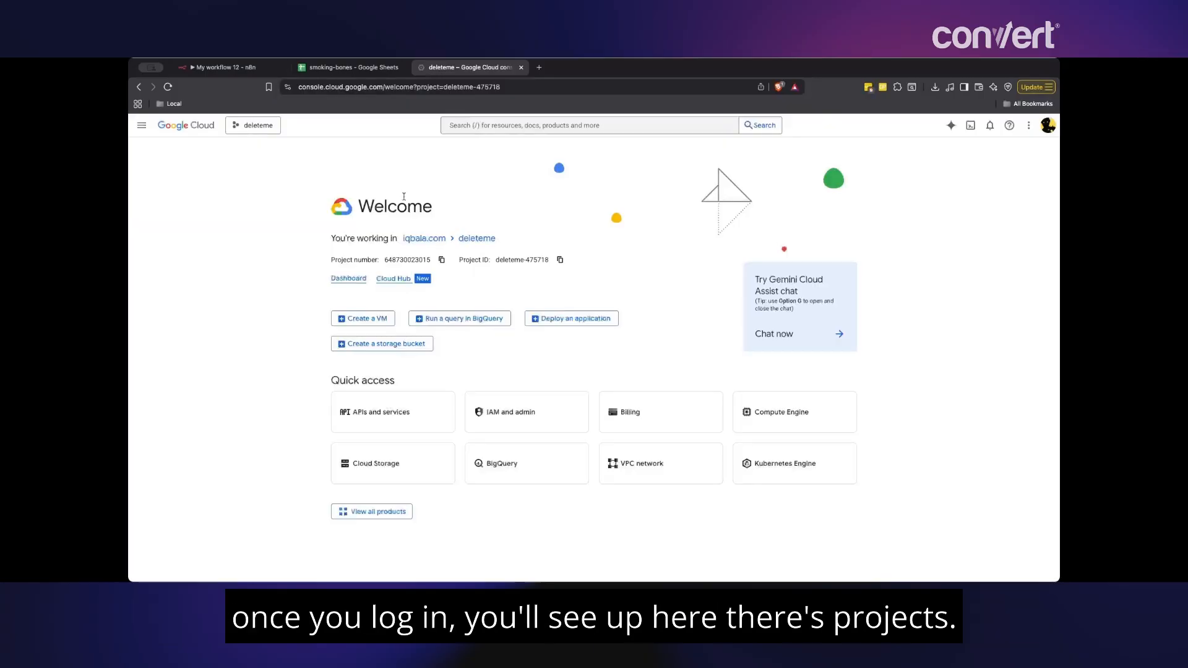
{"action": "left_click", "coordinate": [244, 127]}
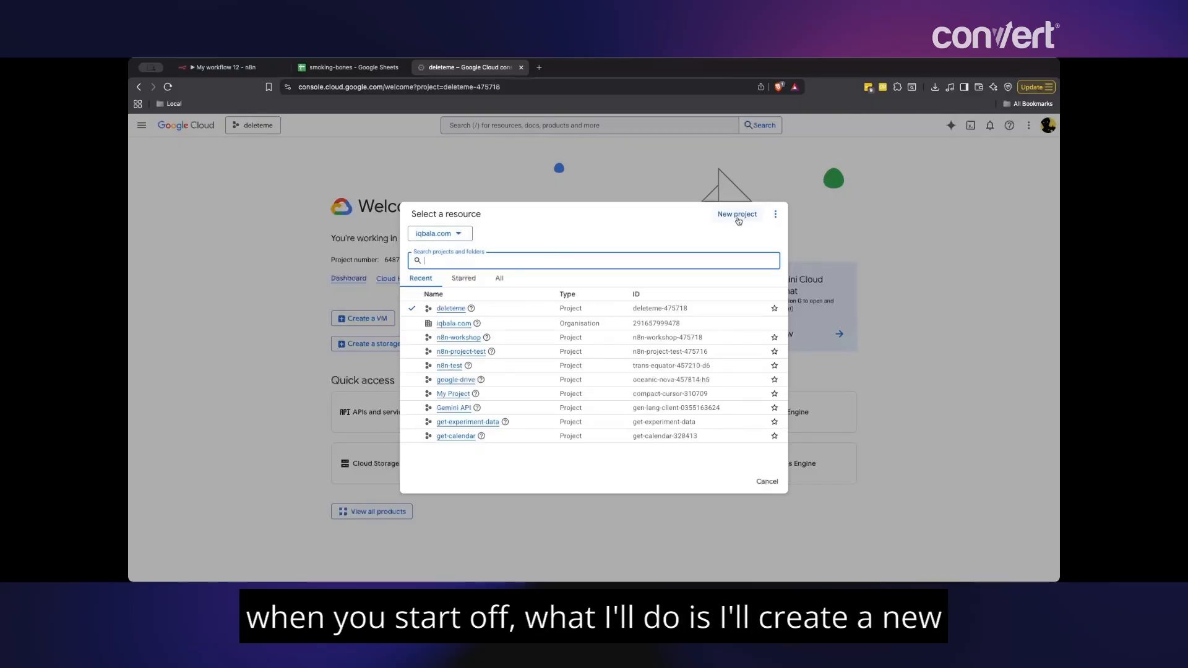
{"action": "left_click", "coordinate": [738, 216]}
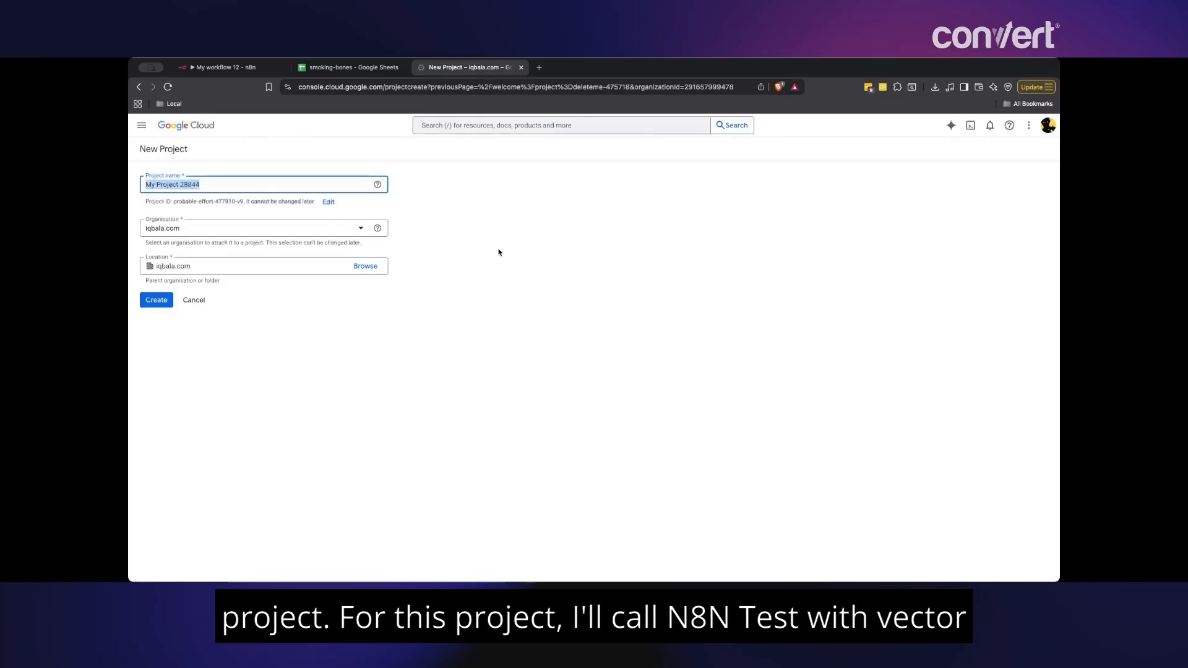
{"action": "type", "text": "n8n_test_vector"}
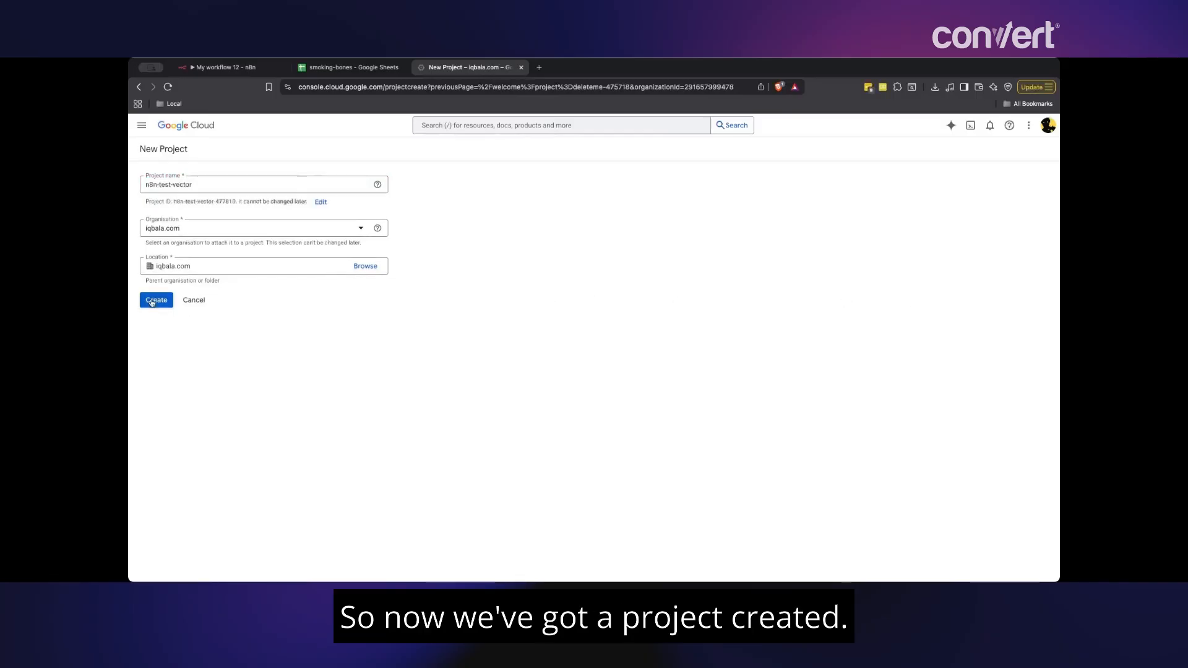
{"action": "left_click", "coordinate": [152, 301]}
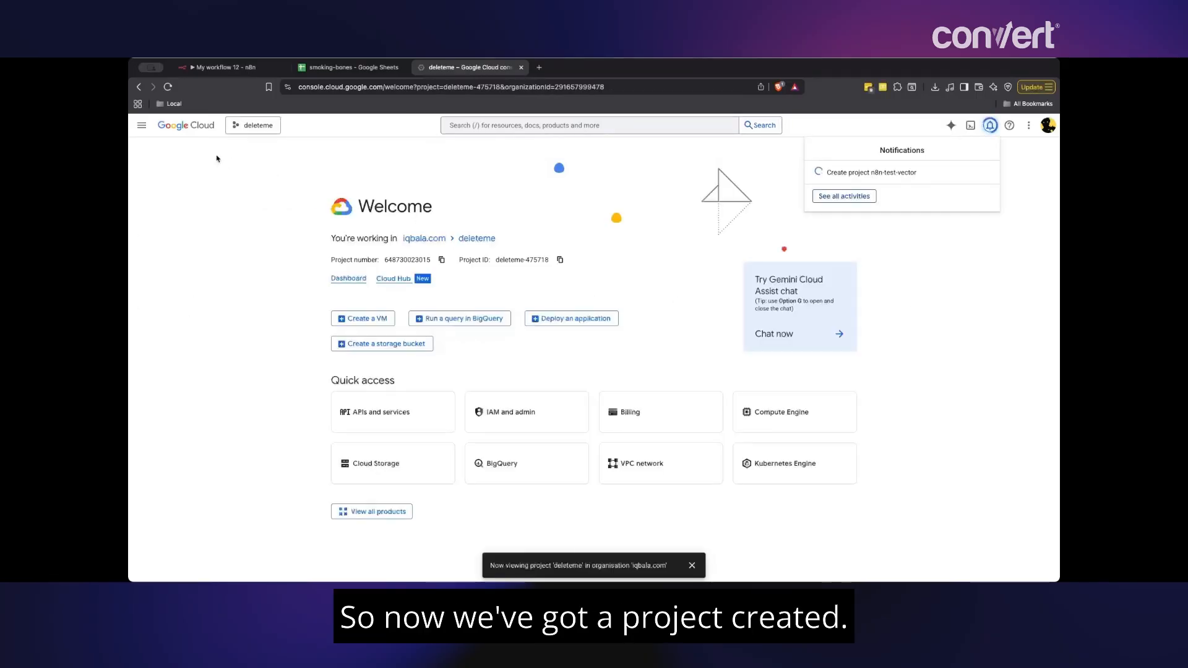
- Switch the console to the n8n-test-vector project
{"action": "left_click", "coordinate": [254, 125]}
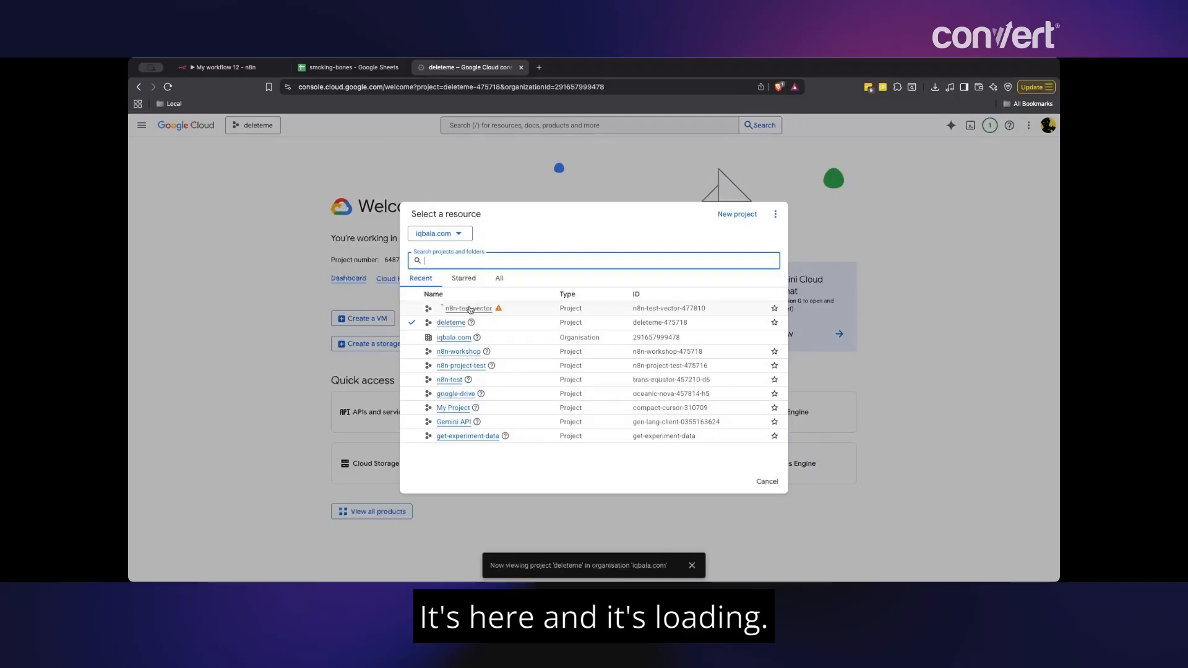
{"action": "left_click", "coordinate": [469, 308]}
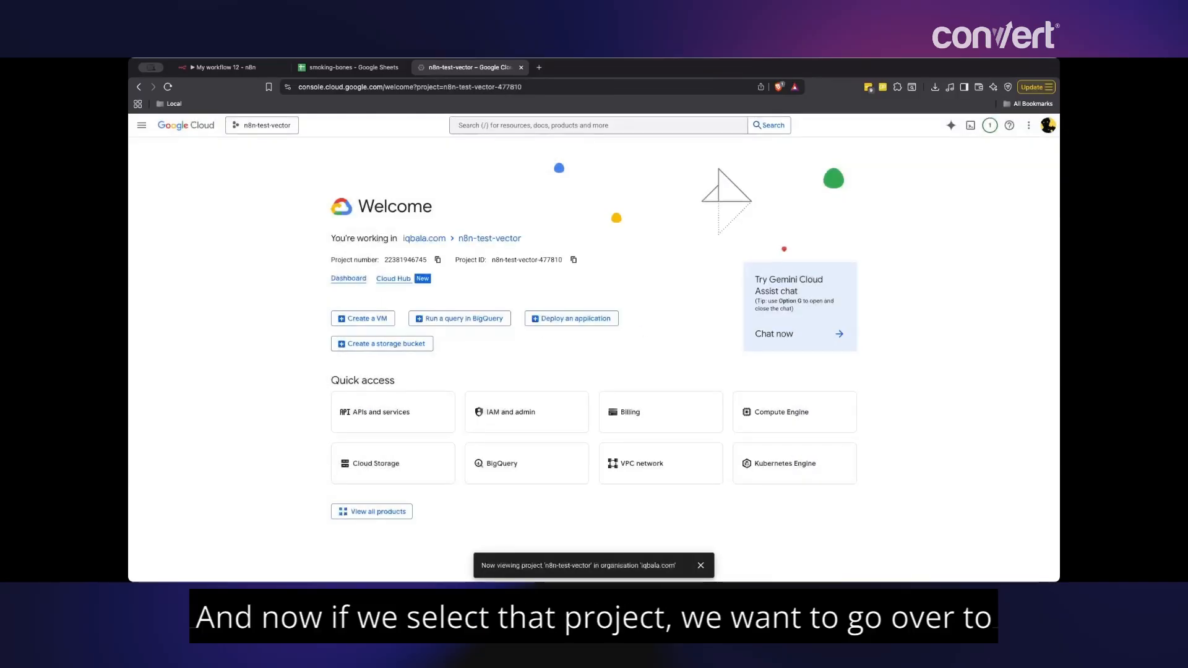
{"action": "left_click", "coordinate": [141, 125]}
{"action": "mouse_move", "coordinate": [185, 258]}
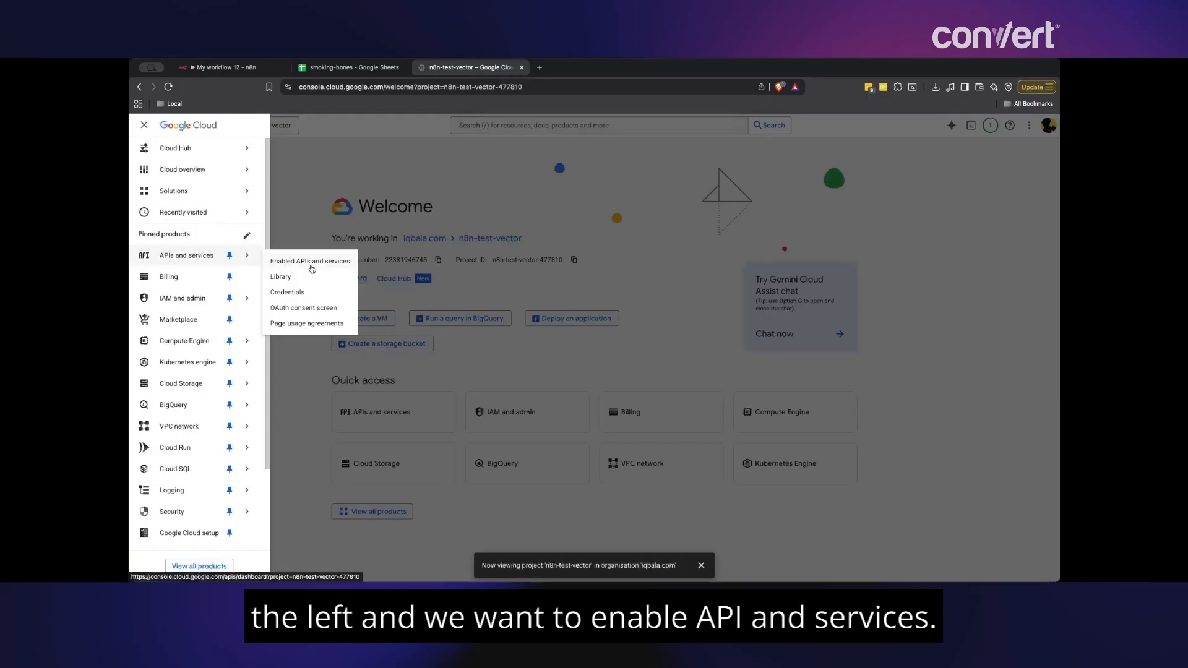
- Find the Google Sheets API in the API library and enable it
{"action": "left_click", "coordinate": [312, 267]}
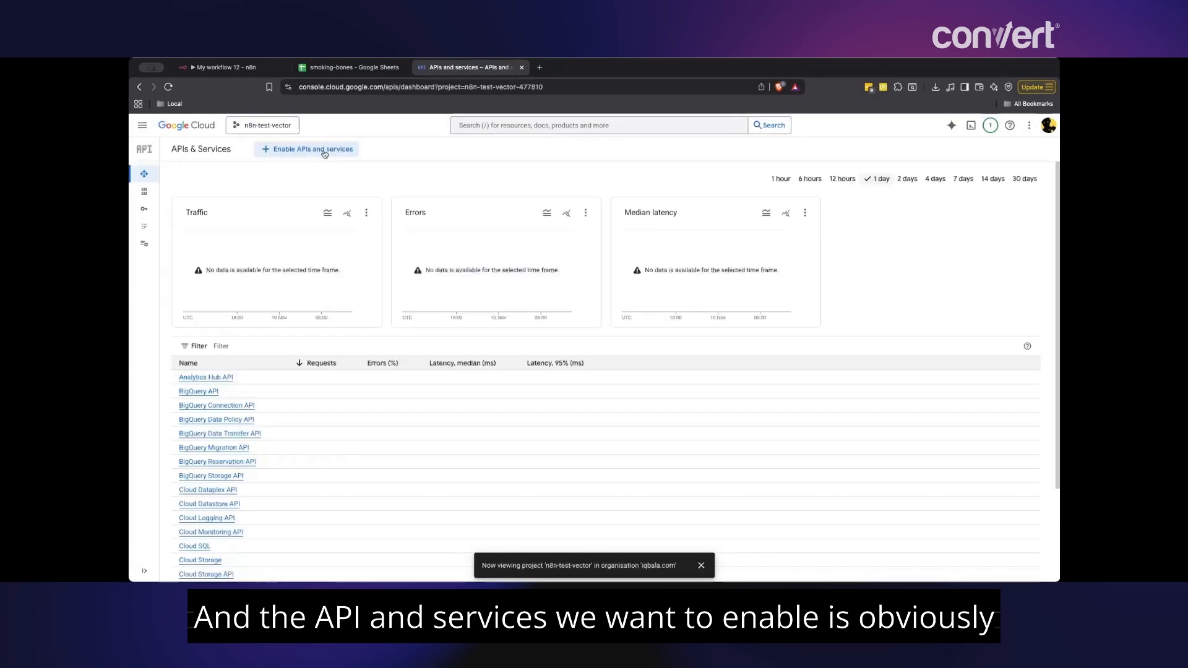
{"action": "left_click", "coordinate": [323, 151]}
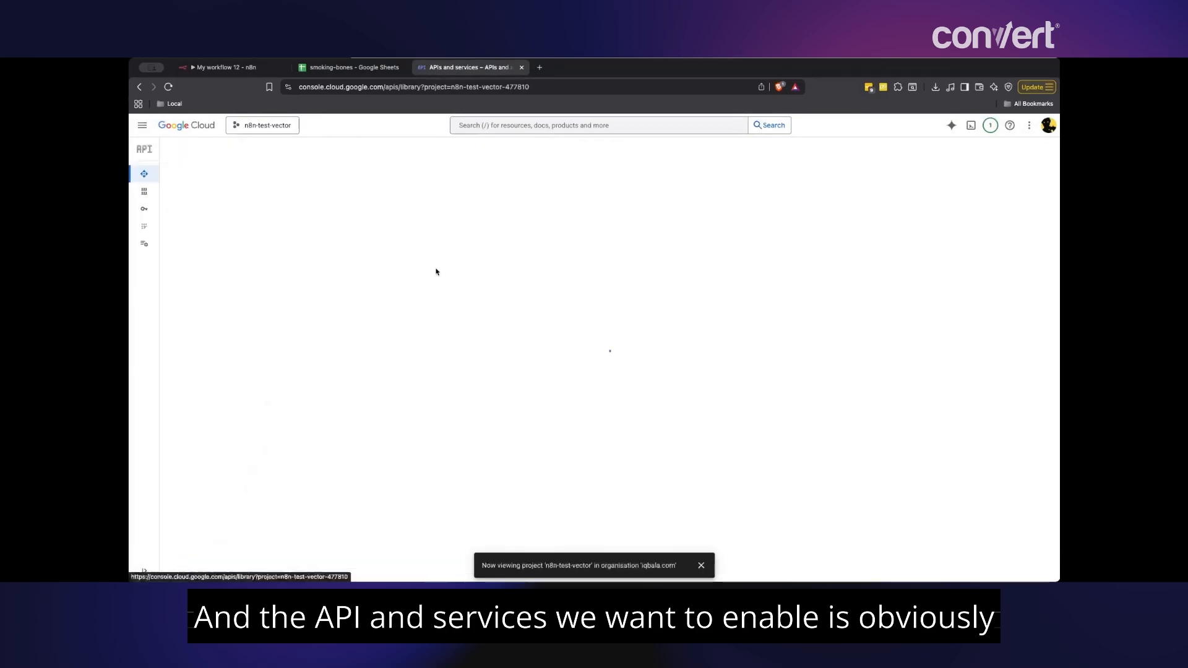
{"action": "left_click", "coordinate": [525, 263]}
{"action": "type", "text": "sheet"}
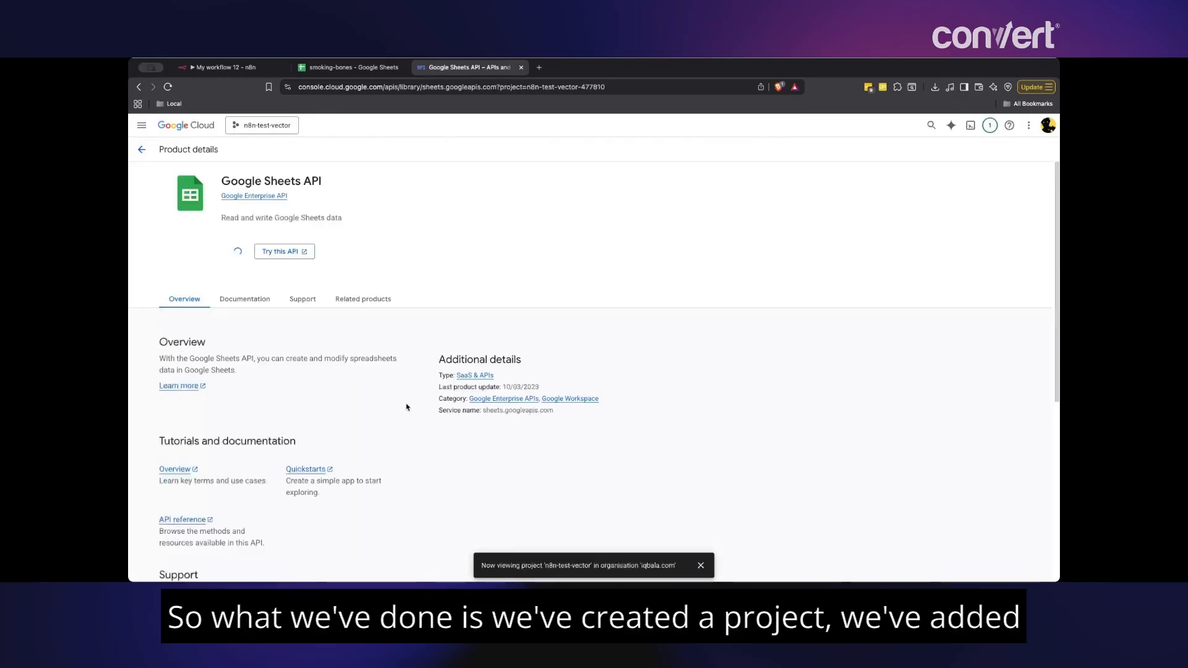
{"action": "left_click", "coordinate": [241, 250]}
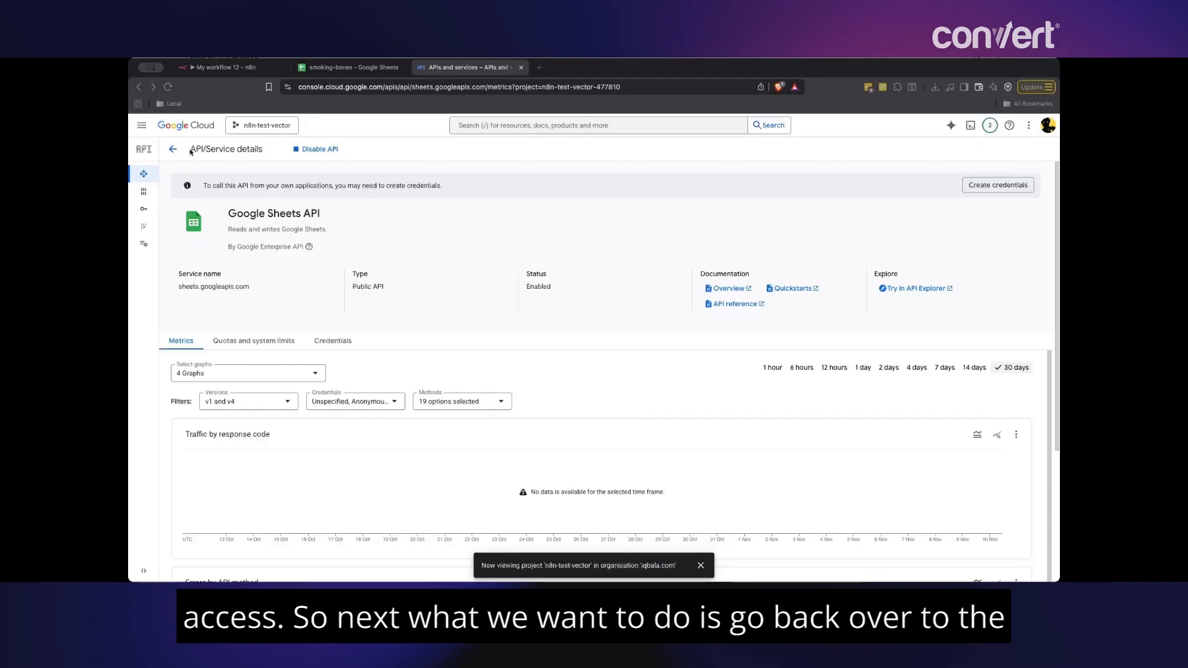
{"action": "left_click", "coordinate": [140, 131]}
- Open the OAuth consent screen setup for the n8n-test-vector project
{"action": "left_click", "coordinate": [140, 128]}
{"action": "mouse_move", "coordinate": [209, 258]}
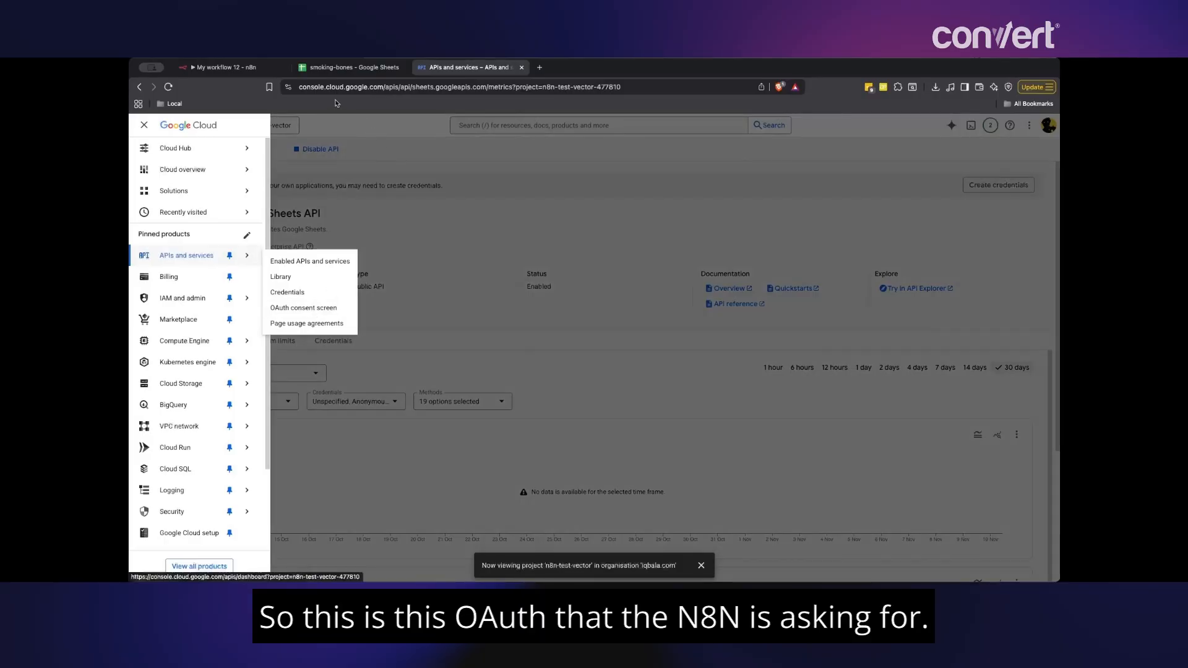
{"action": "left_click", "coordinate": [238, 68]}
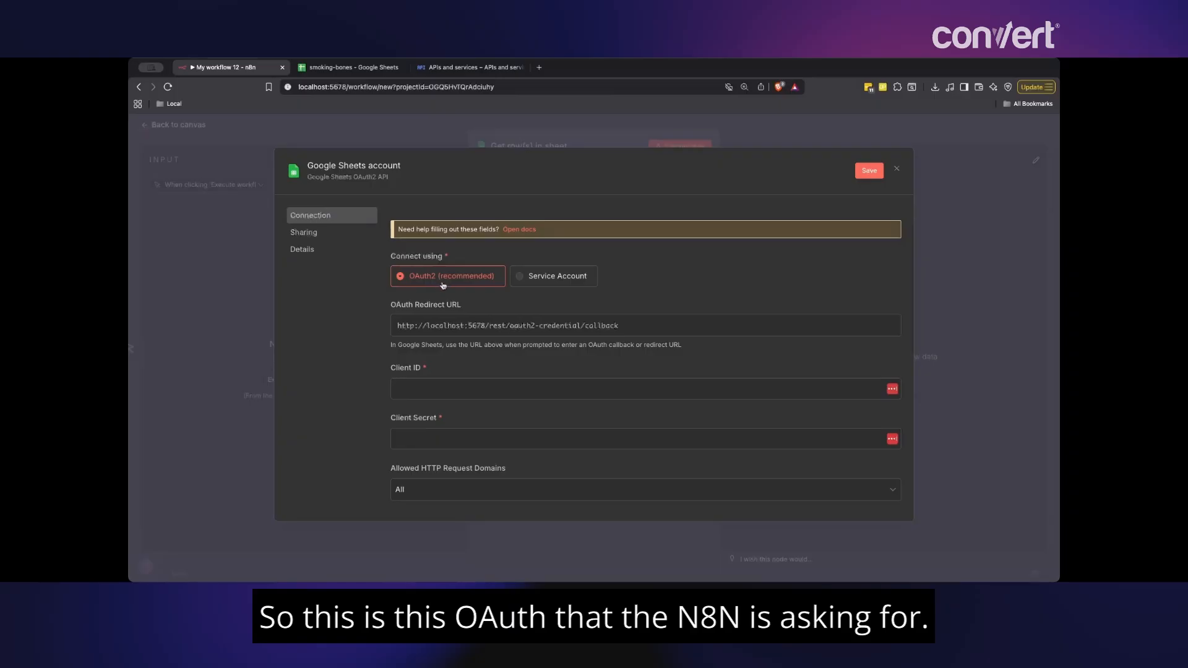
{"action": "left_click", "coordinate": [466, 71]}
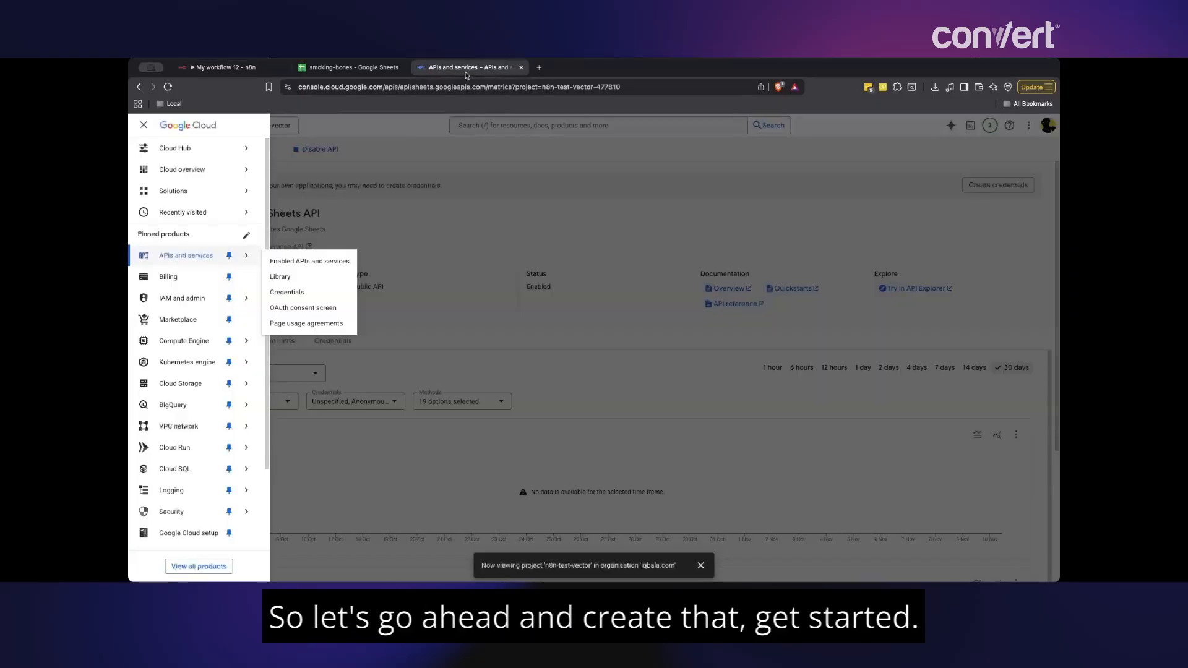
{"action": "left_click", "coordinate": [310, 308]}
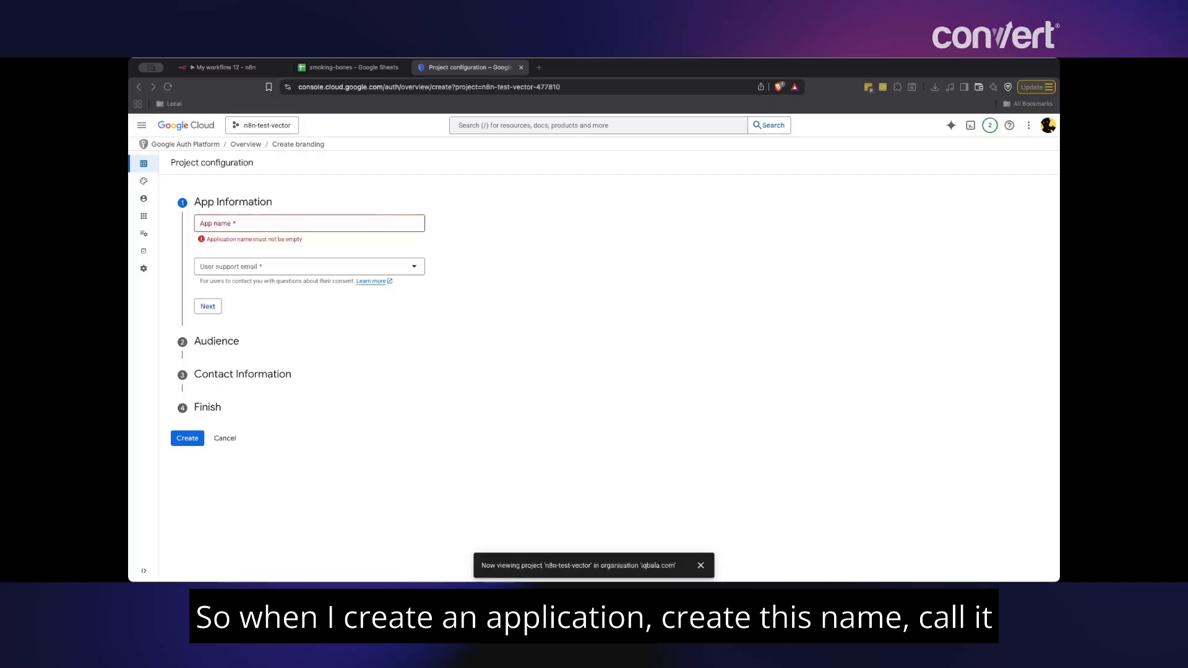
- Name the app n8n_web_sheets and choose the account email as support contact
{"action": "left_click", "coordinate": [290, 222]}
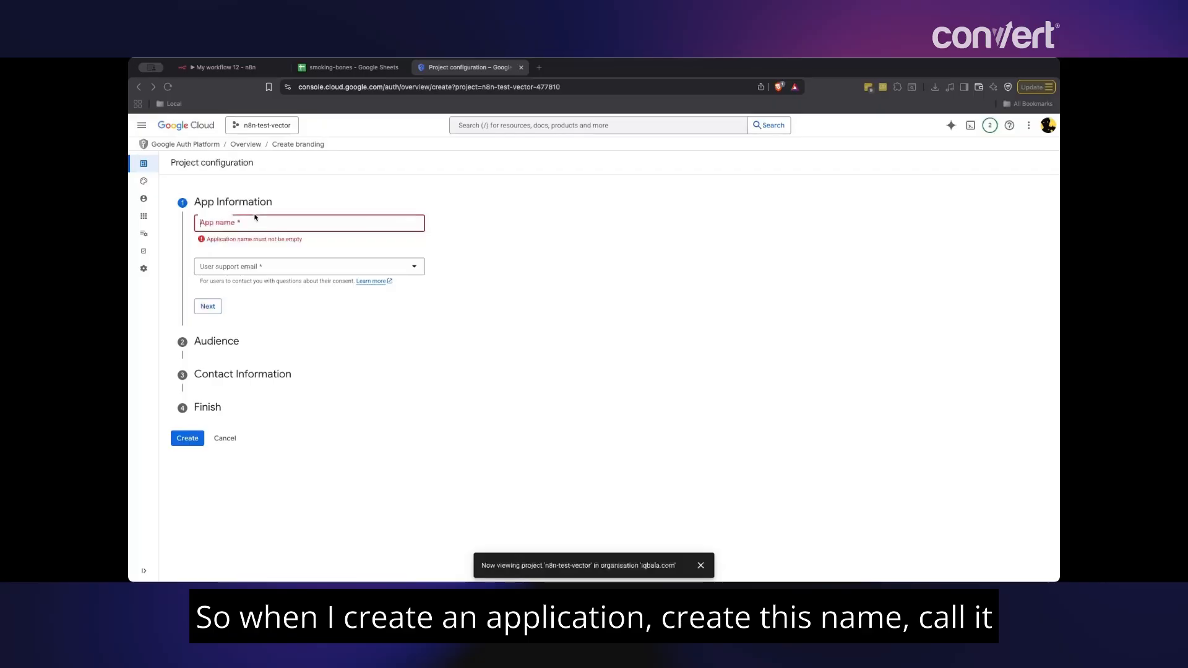
{"action": "type", "text": "n8n_"}
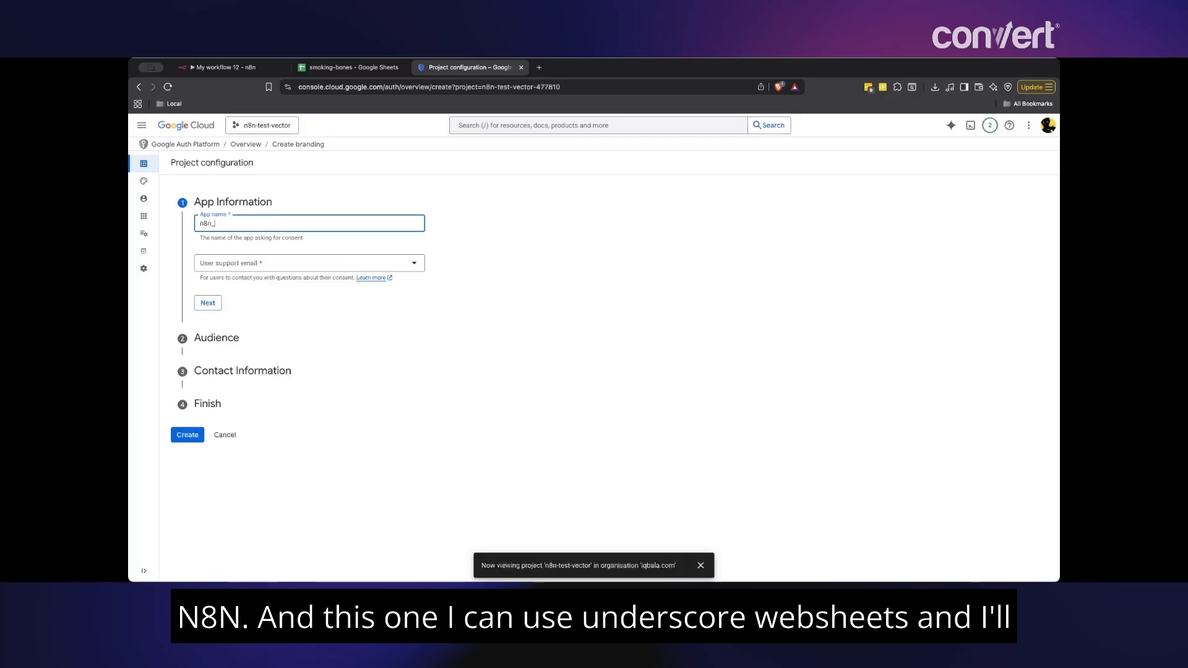
{"action": "type", "text": "web_sheets"}
{"action": "left_click", "coordinate": [299, 265]}
{"action": "left_click", "coordinate": [298, 273]}
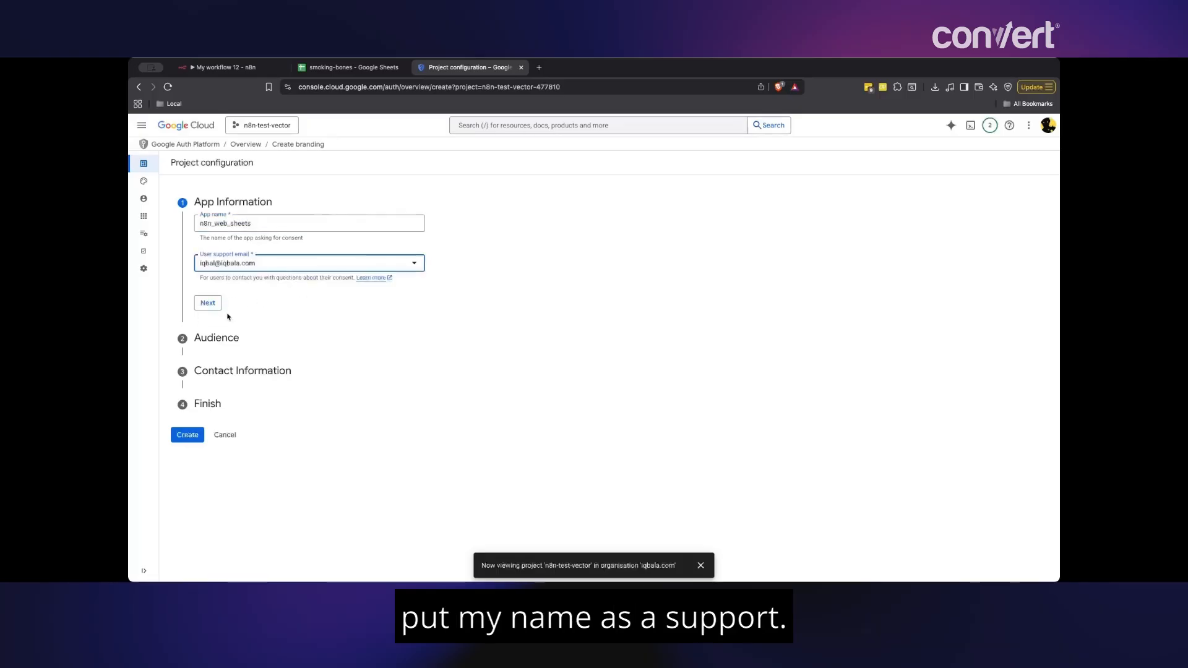
{"action": "left_click", "coordinate": [207, 303]}
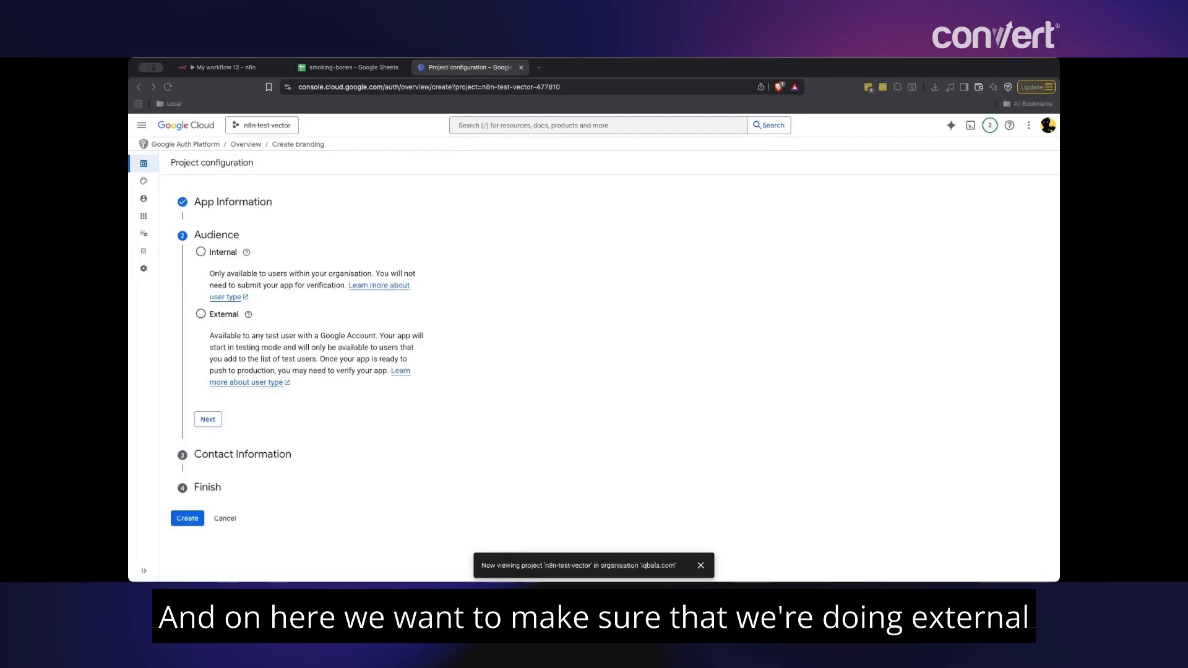
- Set the audience to External, add the contact email, agree to the policy and create it
{"action": "left_click", "coordinate": [201, 315]}
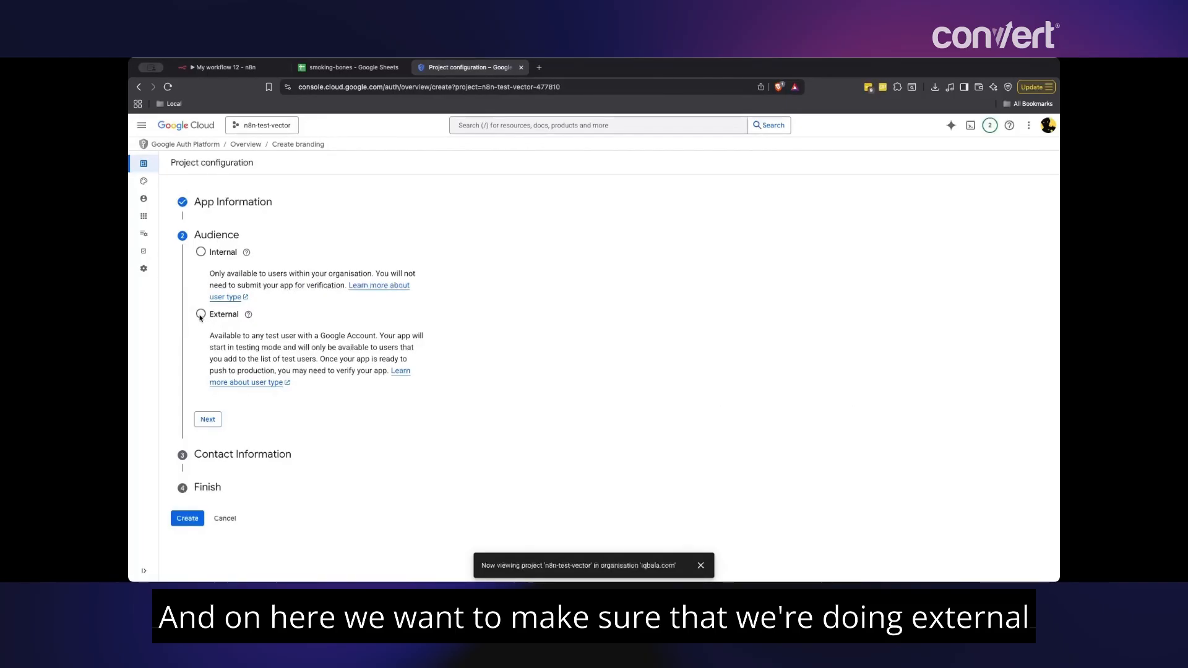
{"action": "left_click", "coordinate": [200, 315]}
{"action": "left_click", "coordinate": [208, 420]}
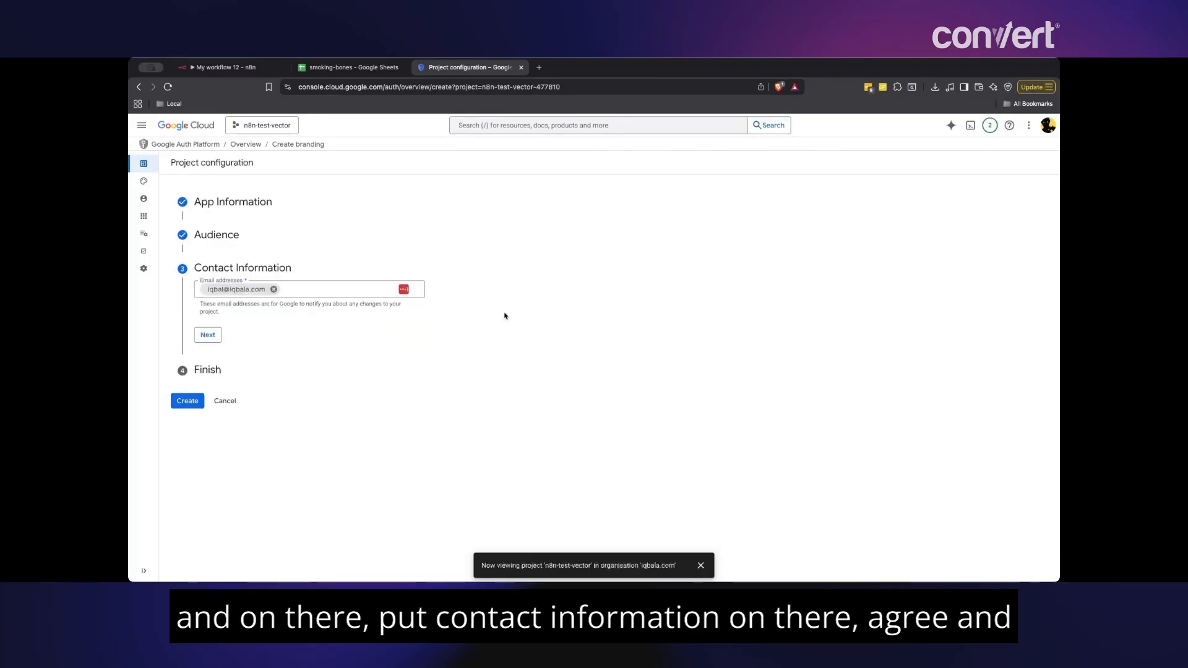
{"action": "left_click", "coordinate": [208, 339]}
{"action": "left_click", "coordinate": [201, 317]}
{"action": "left_click", "coordinate": [220, 347]}
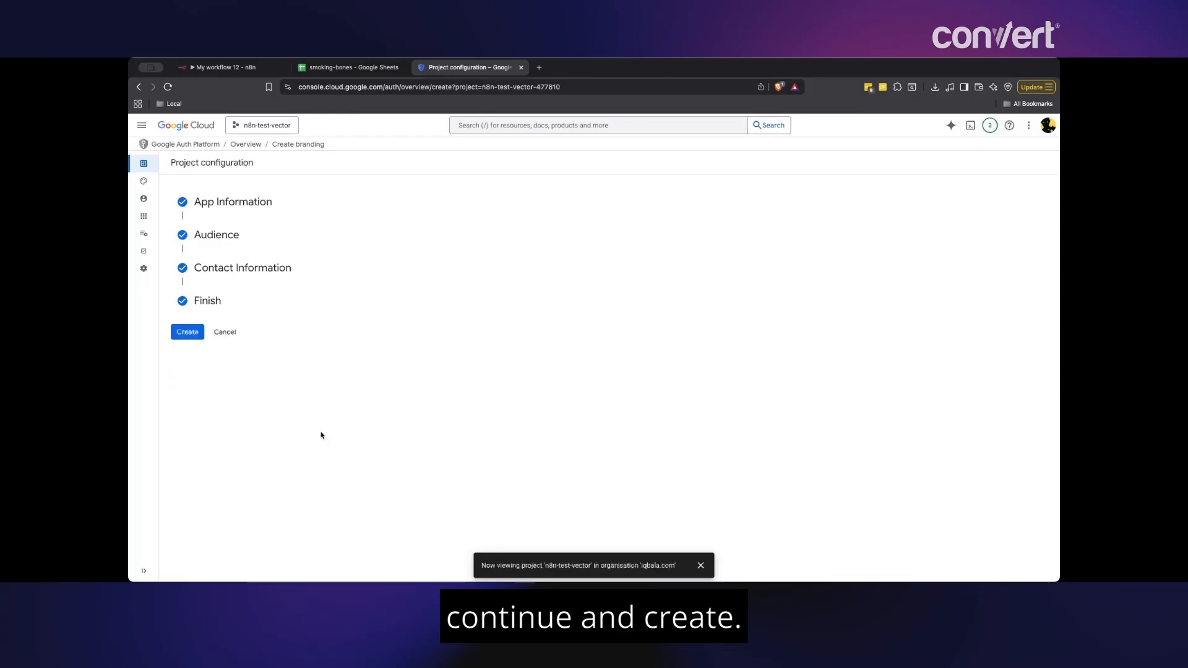
{"action": "left_click", "coordinate": [193, 333]}
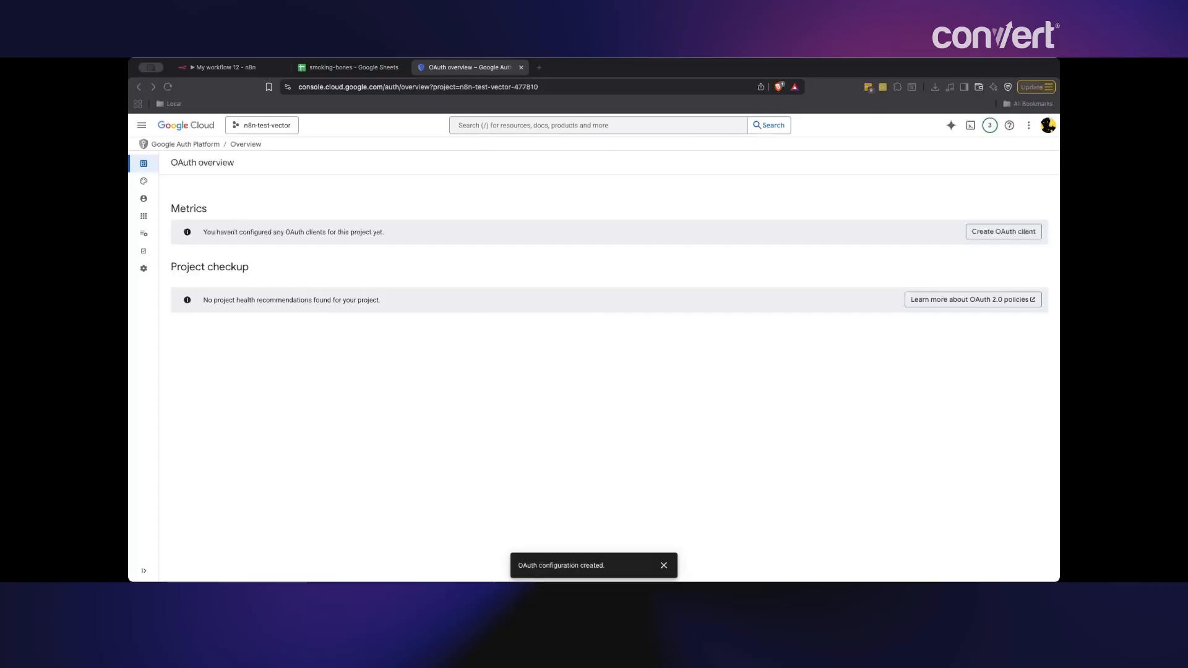
- From the project's Credentials page, start creating a new OAuth client ID
{"action": "left_click", "coordinate": [141, 125]}
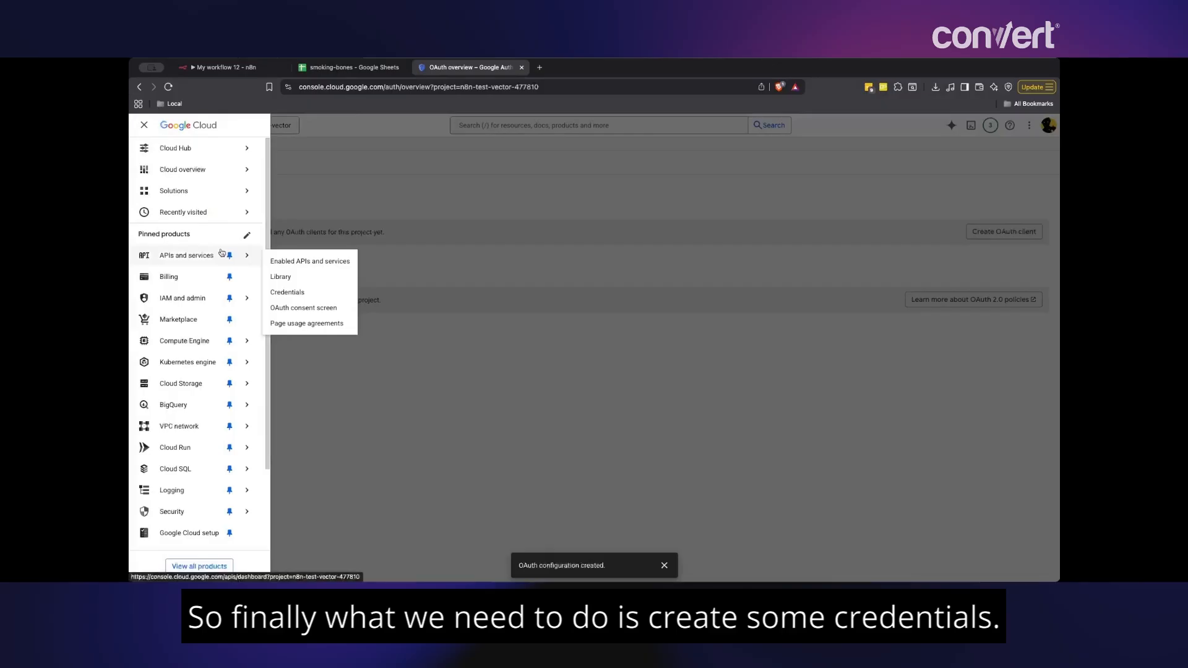
{"action": "left_click", "coordinate": [315, 294]}
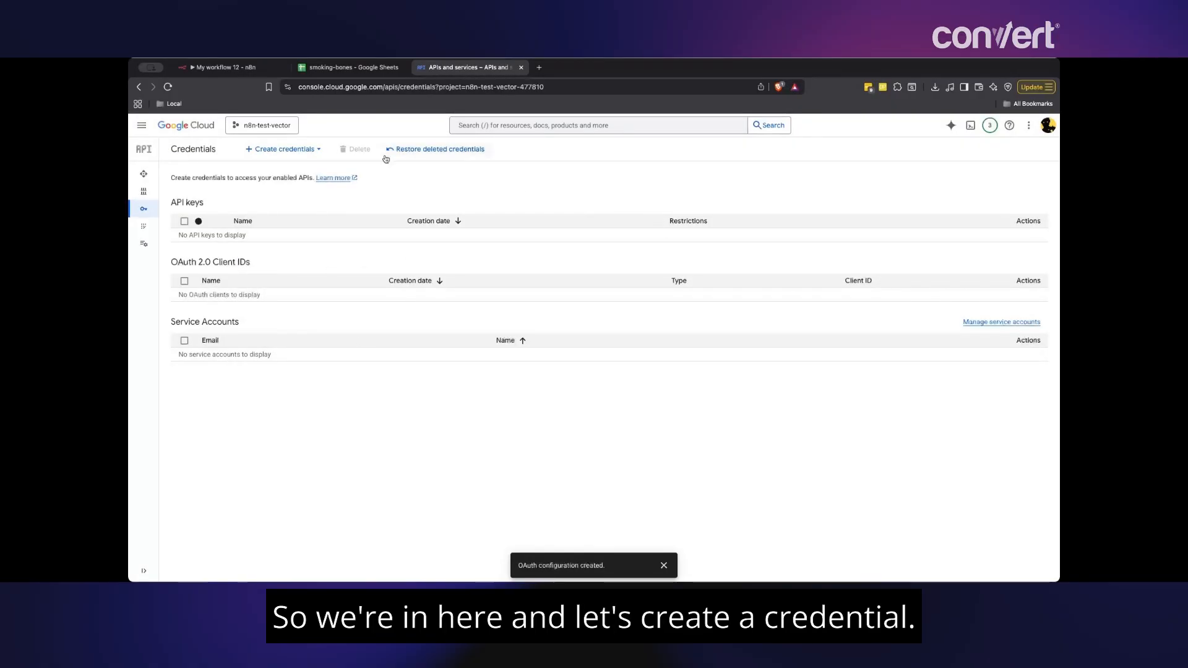
{"action": "left_click", "coordinate": [269, 153]}
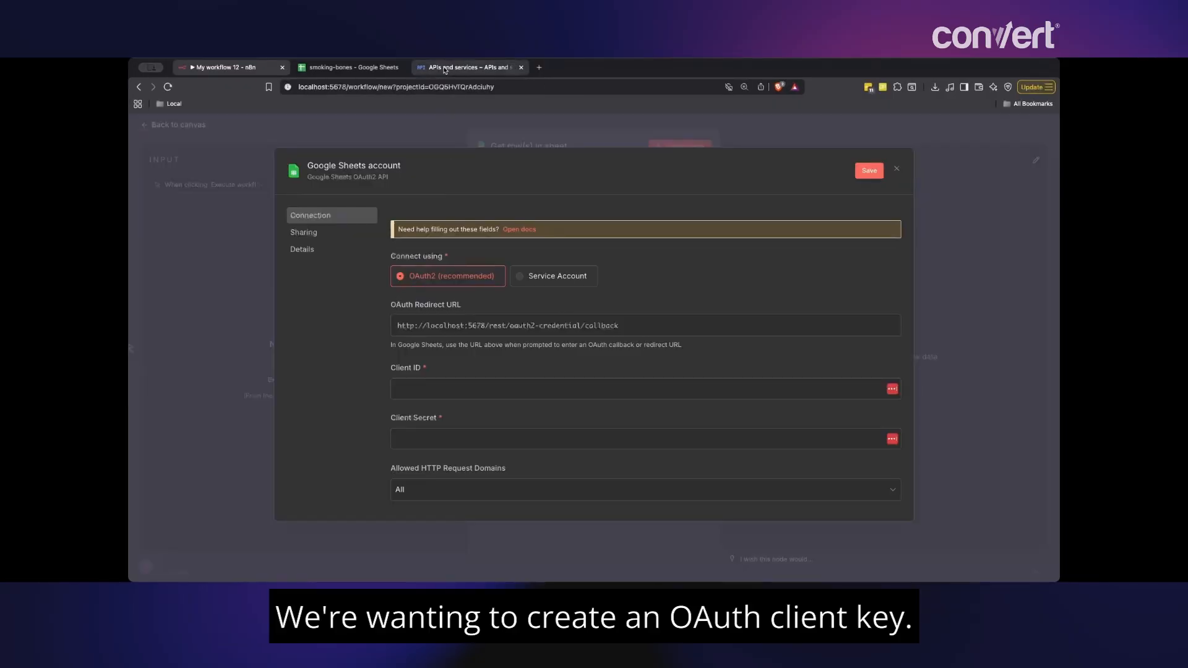
{"action": "left_click", "coordinate": [443, 69]}
{"action": "left_click", "coordinate": [284, 204]}
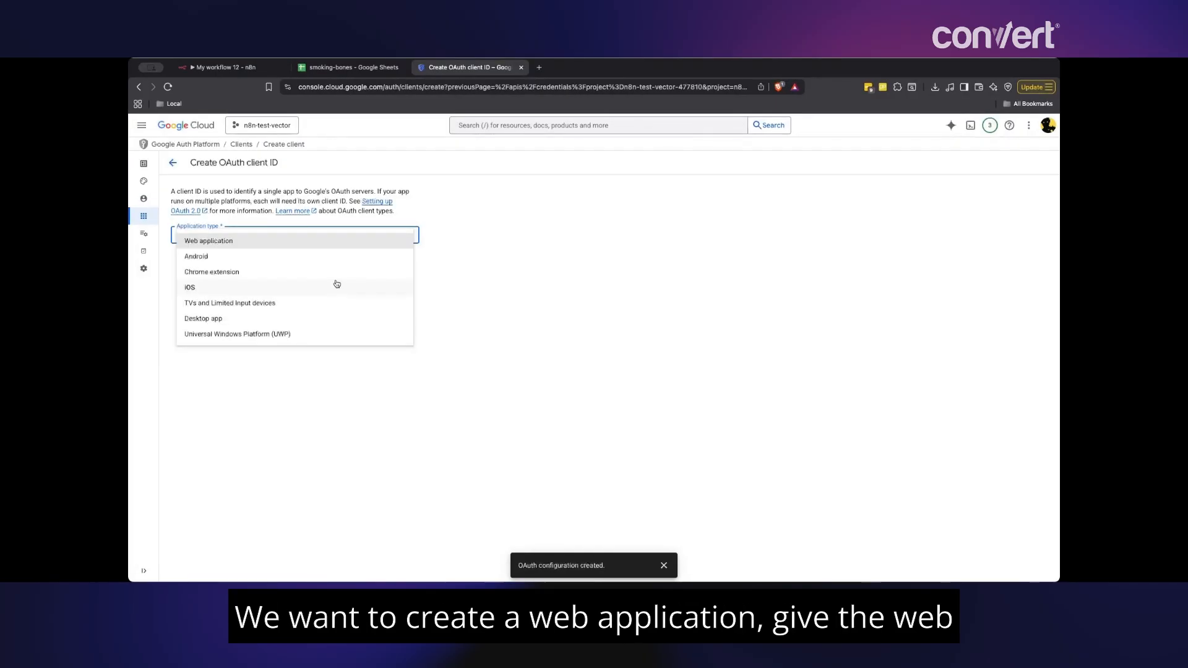
- Make the client a Web application named n8n_connect_web
{"action": "left_click", "coordinate": [331, 247]}
{"action": "left_click_drag", "start_coordinate": [218, 263], "coordinate": [171, 267]}
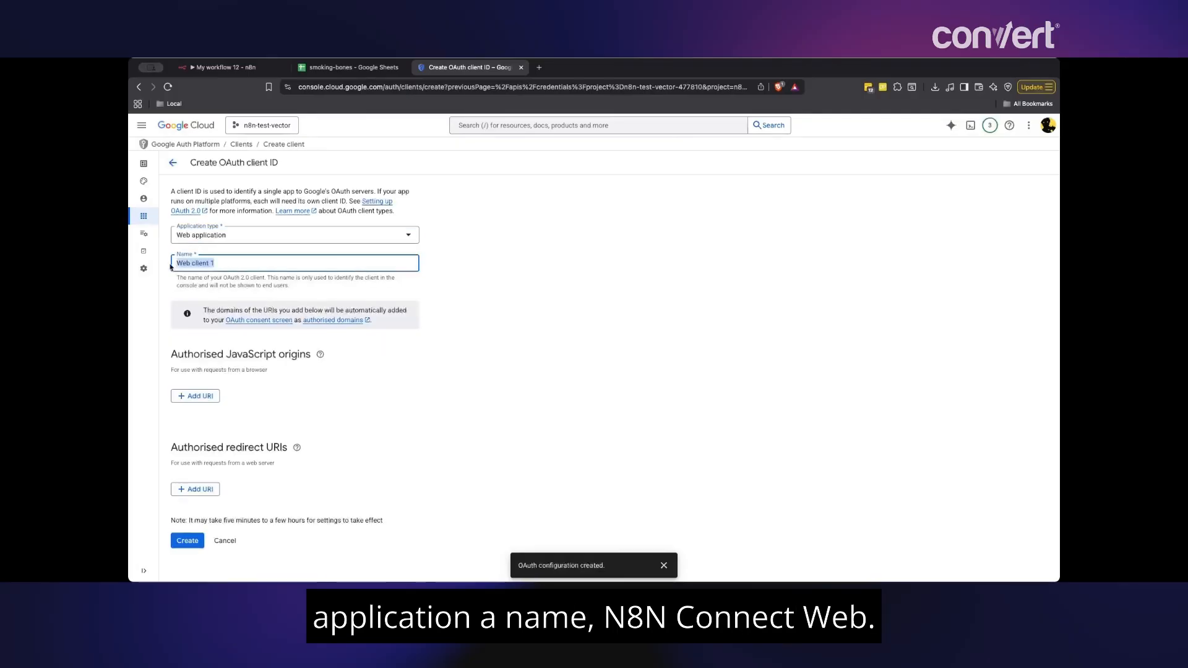
{"action": "type", "text": "n8n_connect_web"}
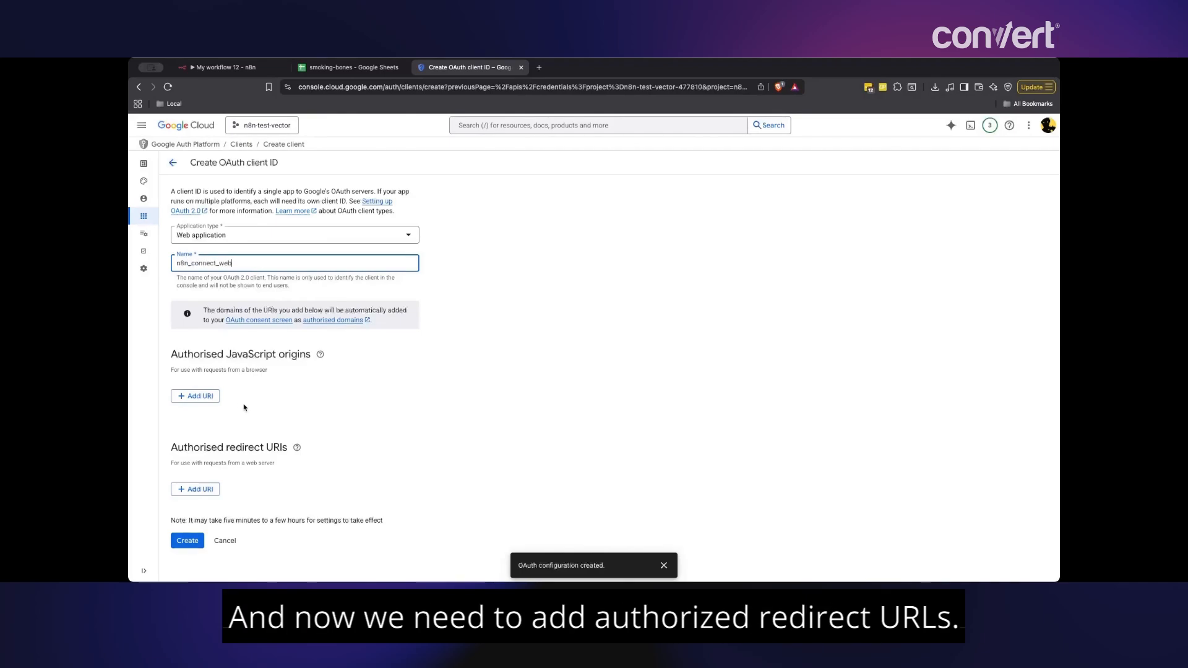
- Add an authorised redirect URI and copy n8n's OAuth callback URL for it
{"action": "left_click", "coordinate": [209, 489]}
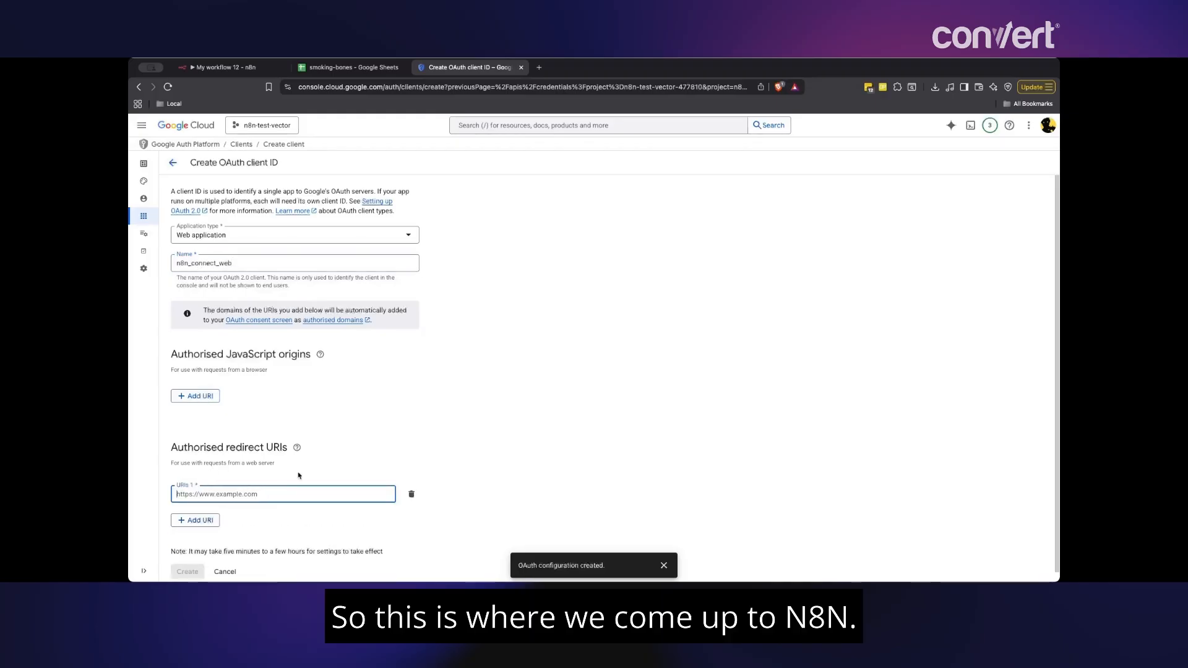
{"action": "left_click", "coordinate": [261, 68]}
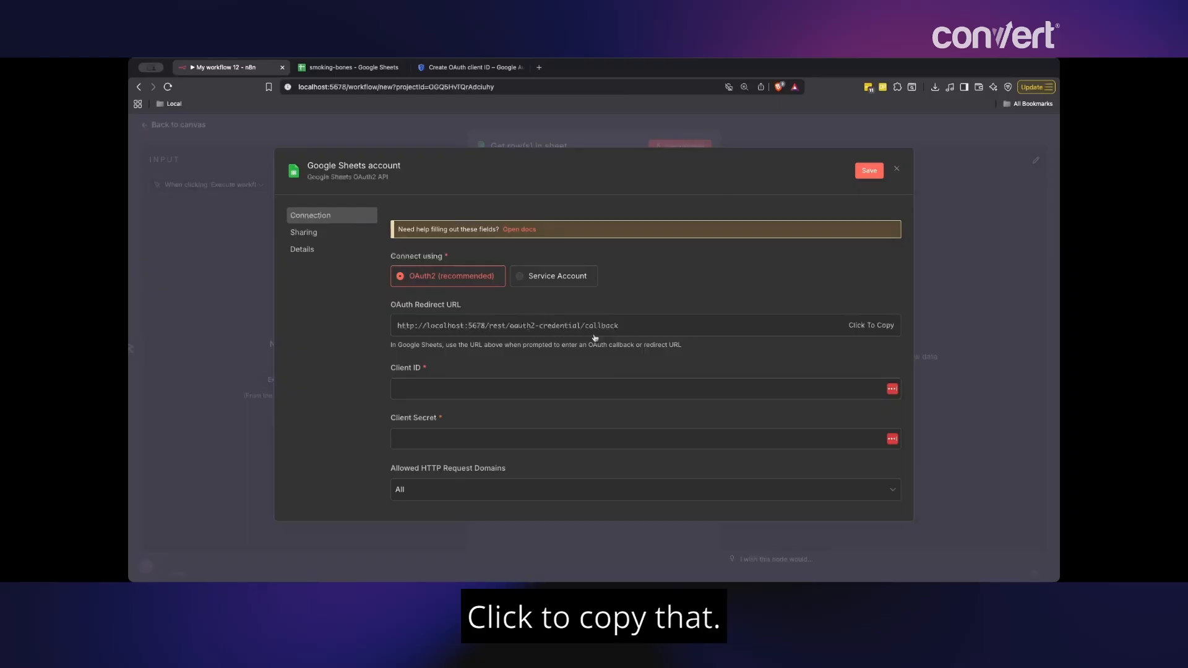
{"action": "left_click", "coordinate": [868, 326]}
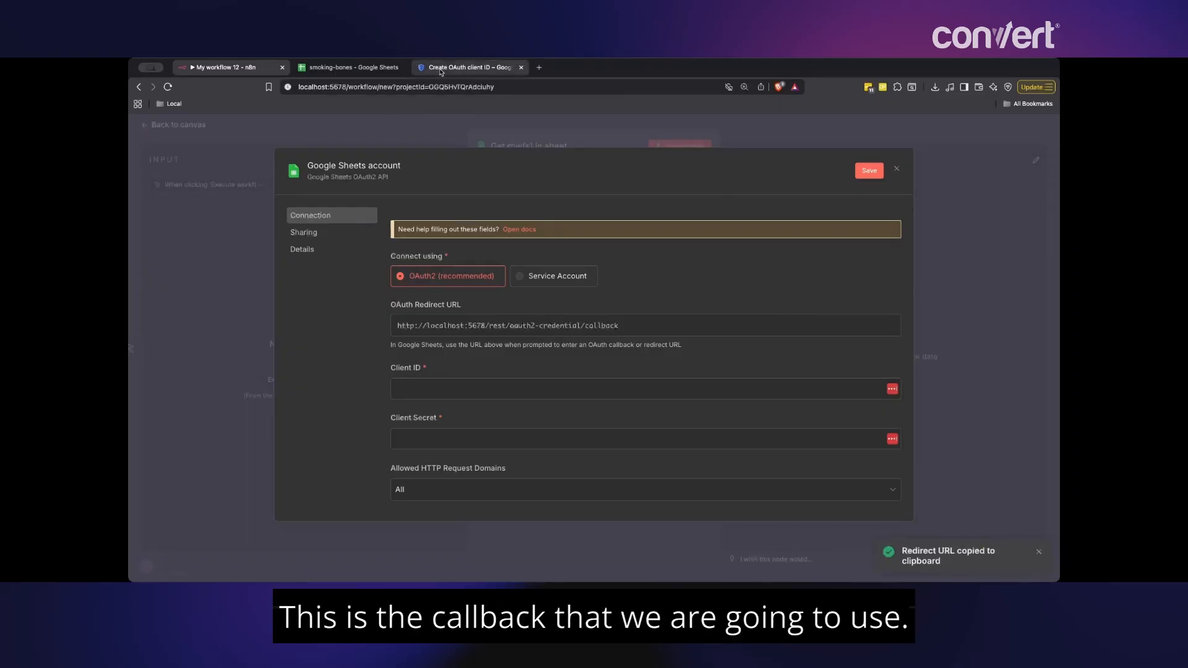
{"action": "left_click", "coordinate": [470, 67]}
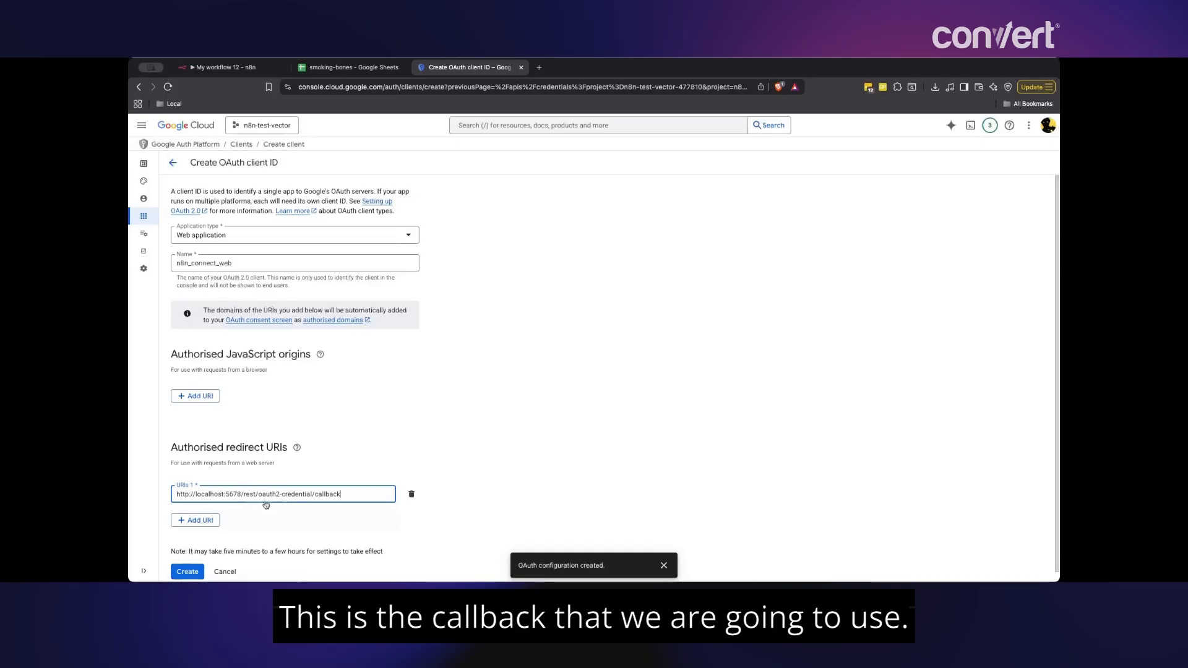
{"action": "scroll", "coordinate": [264, 507], "scroll_direction": "down", "scroll_amount": 1}
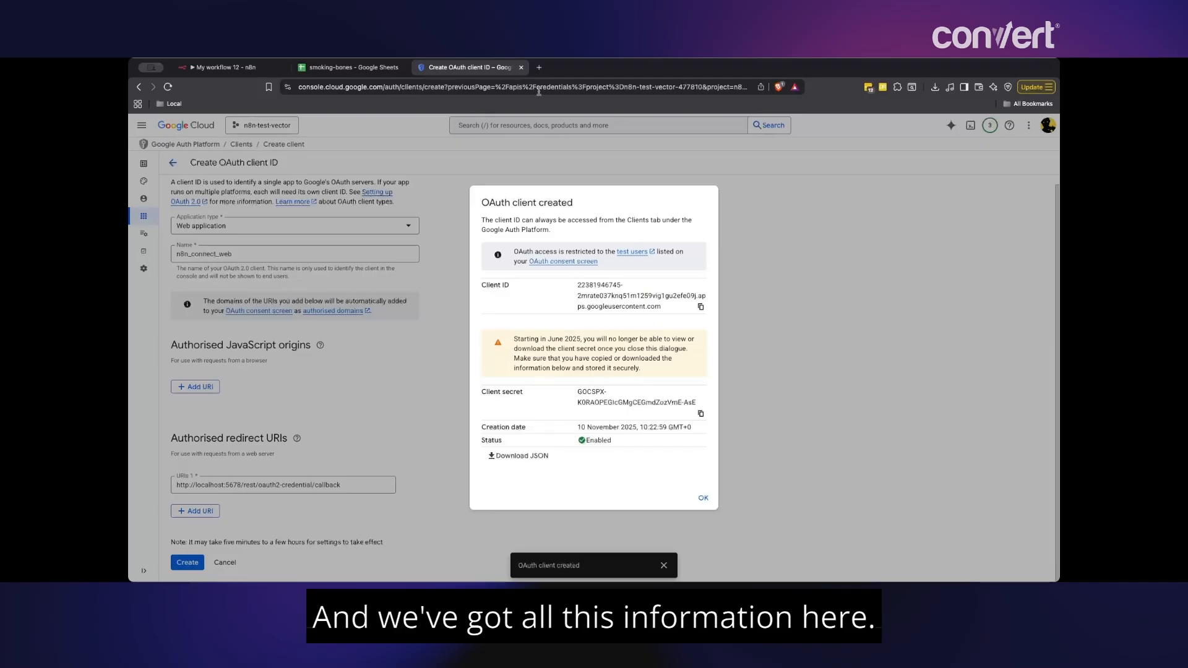
- Open an Etherpad notes page in a new browser tab
{"action": "left_click", "coordinate": [542, 67]}
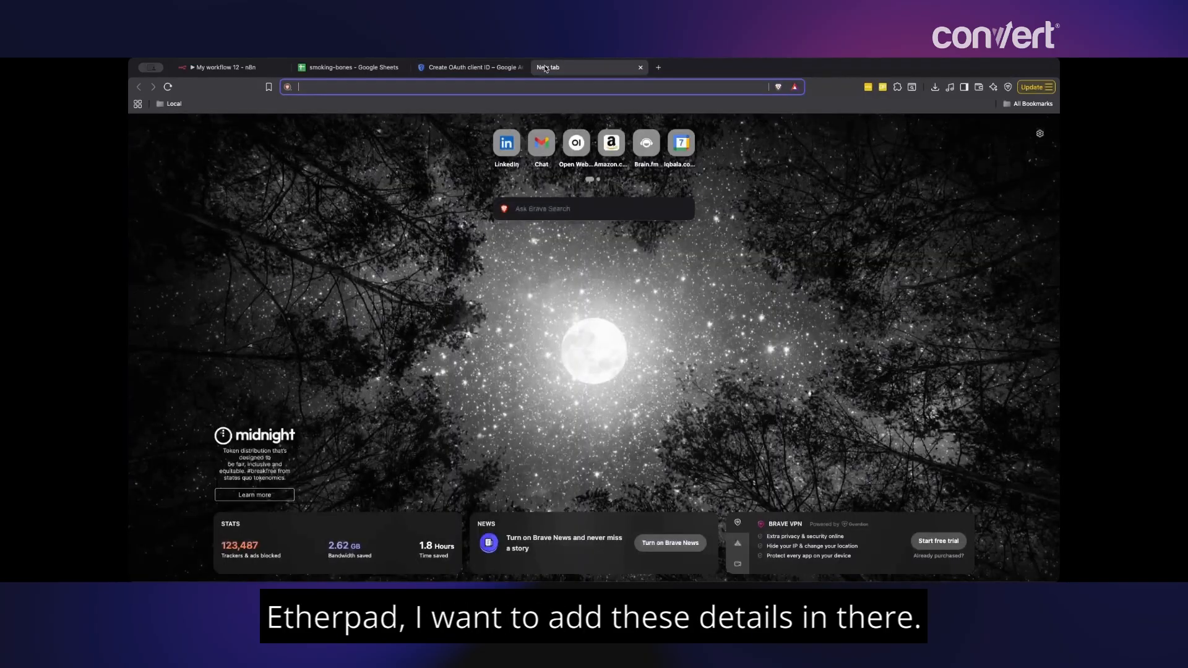
{"action": "type", "text": "Etherpad"}
{"action": "key", "text": "Return"}
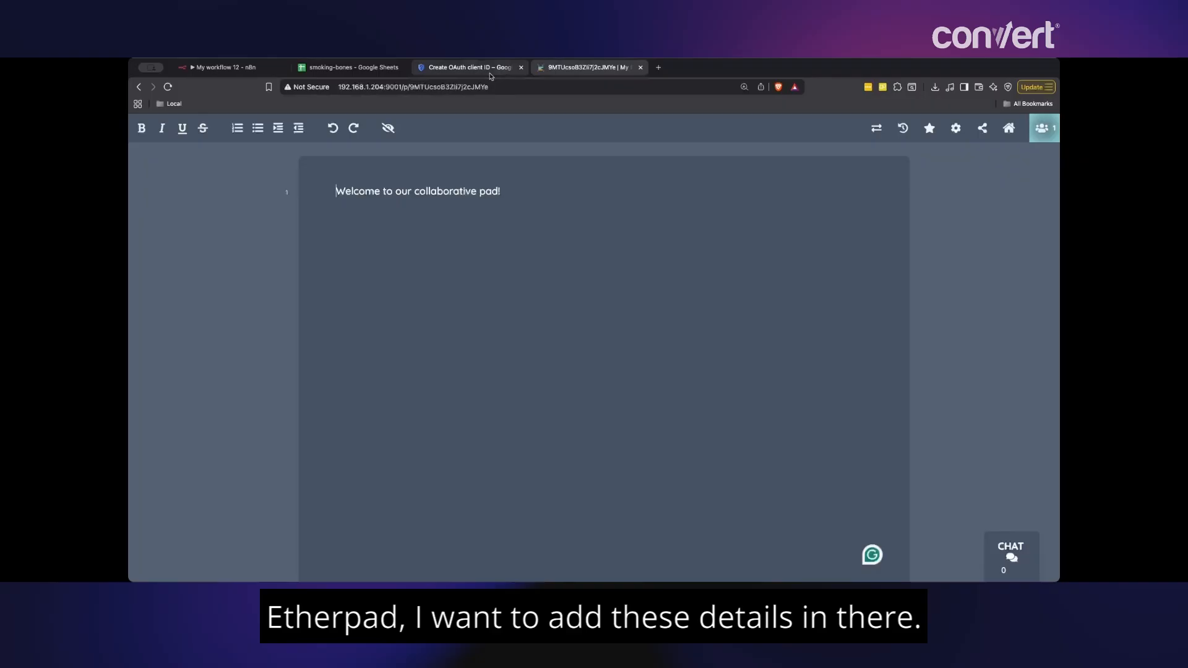
- Copy the OAuth client ID into the Etherpad note
{"action": "left_click", "coordinate": [459, 70]}
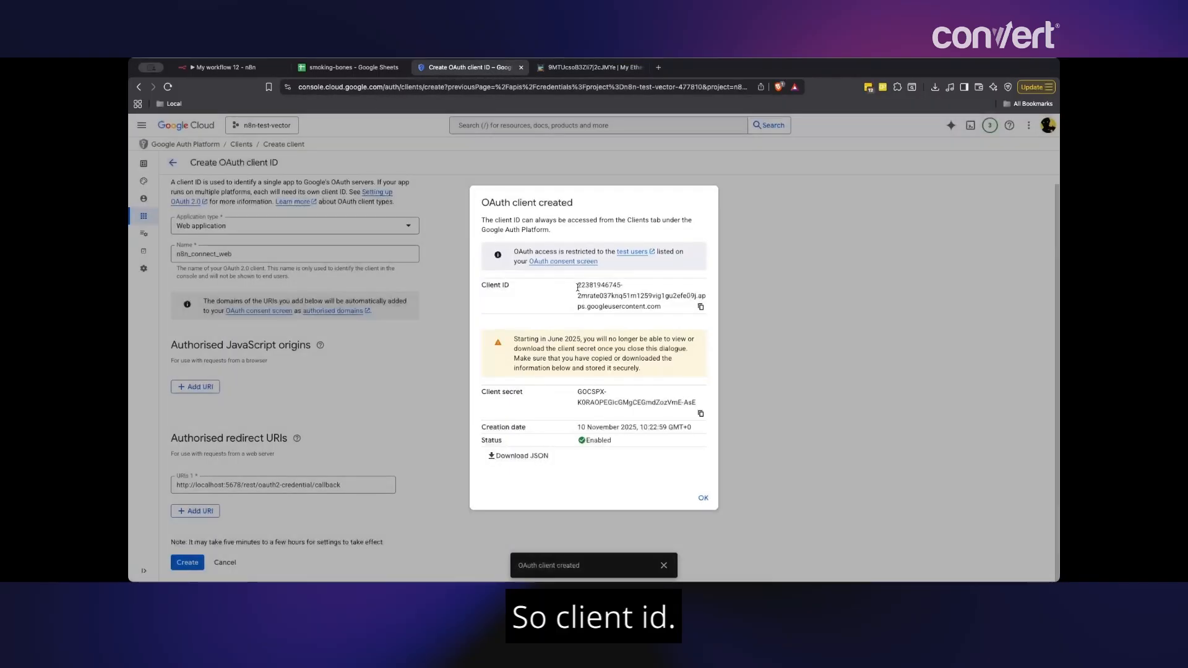
{"action": "left_click_drag", "start_coordinate": [577, 287], "coordinate": [663, 306]}
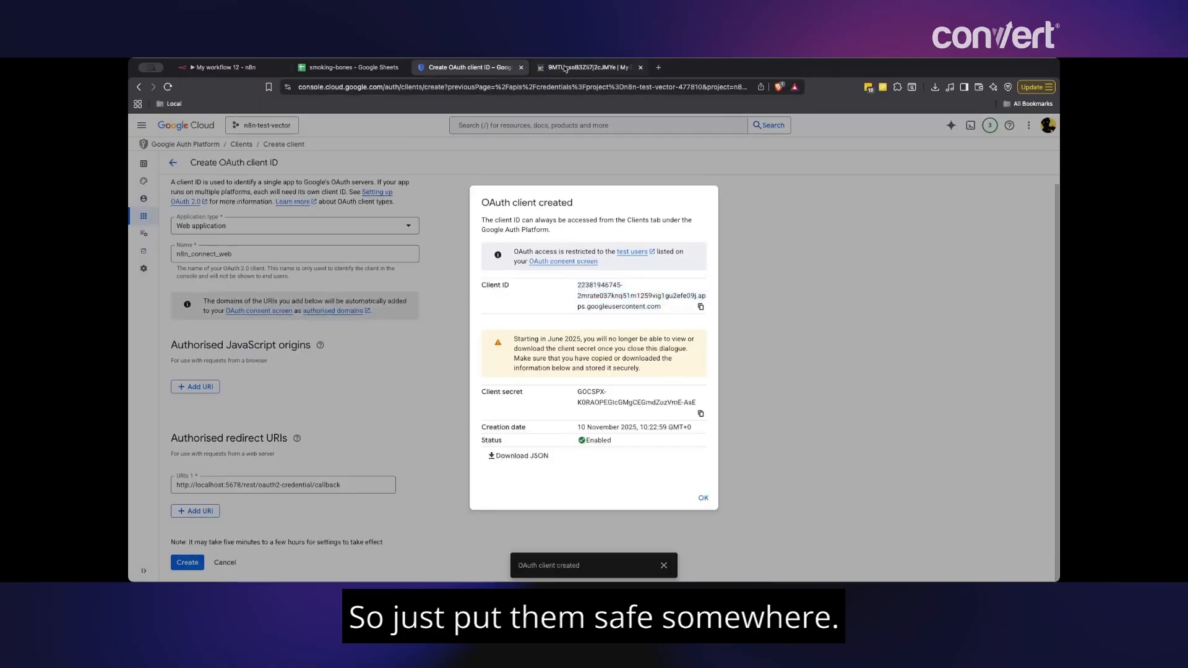
{"action": "left_click", "coordinate": [564, 67]}
{"action": "key", "text": "super+a"}
{"action": "key", "text": "super+v"}
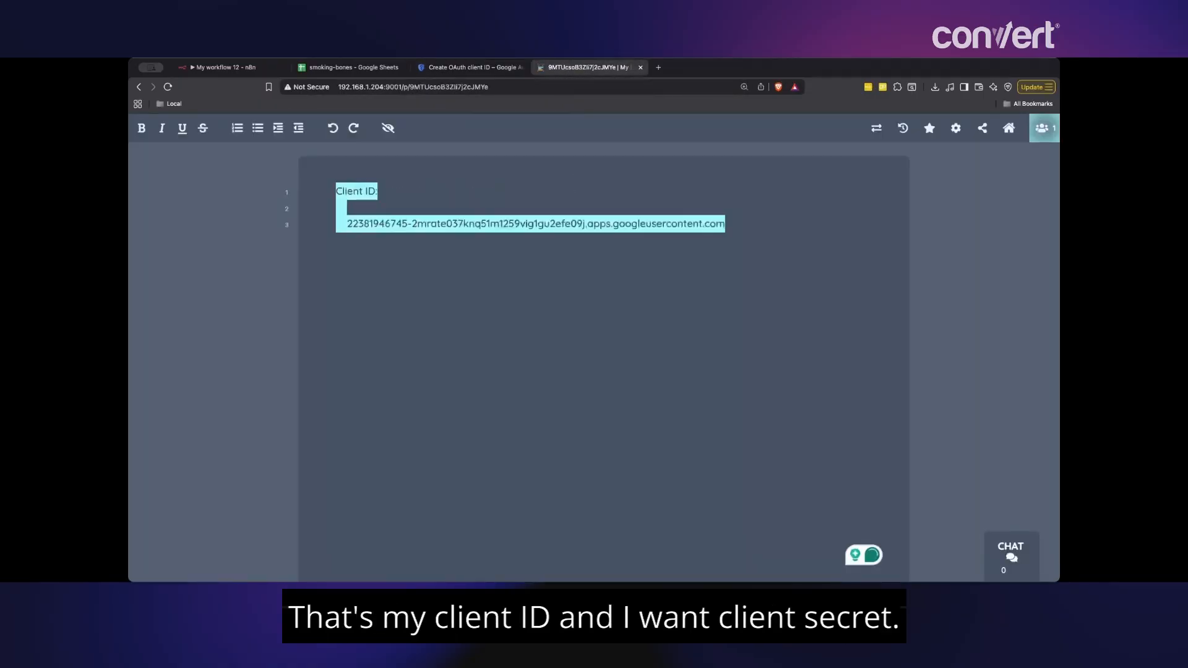
- Add the client secret to the note after 'Secret:' and dismiss the OAuth client created summary
{"action": "key", "text": "ctrl+shift+Tab"}
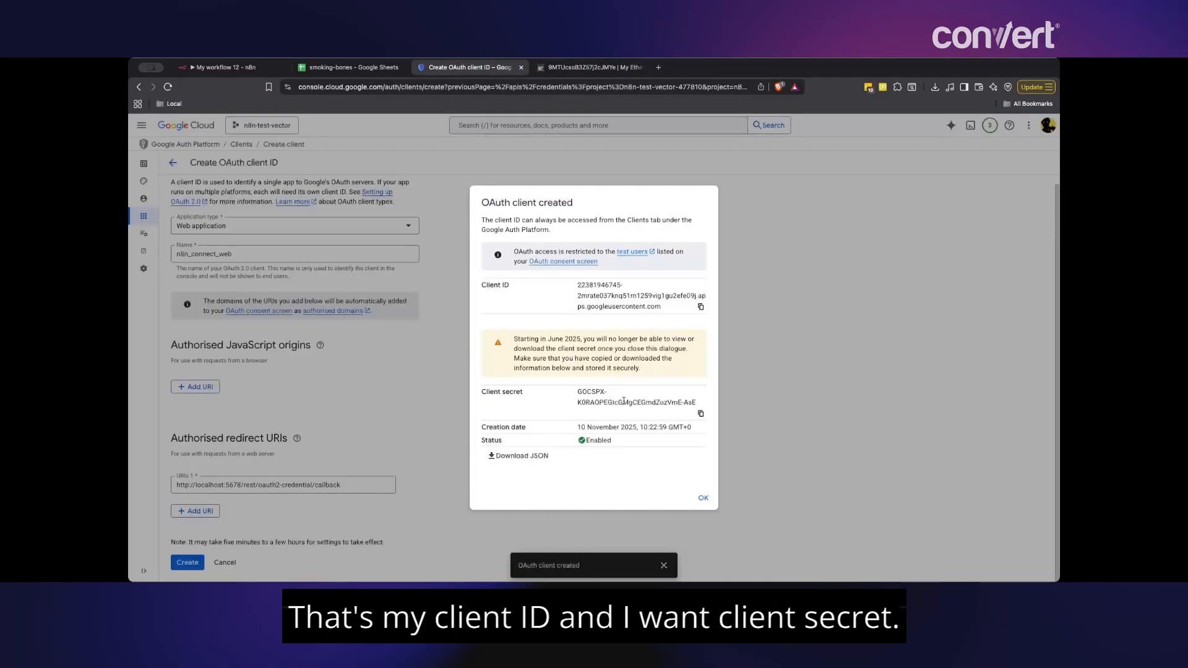
{"action": "left_click", "coordinate": [701, 415]}
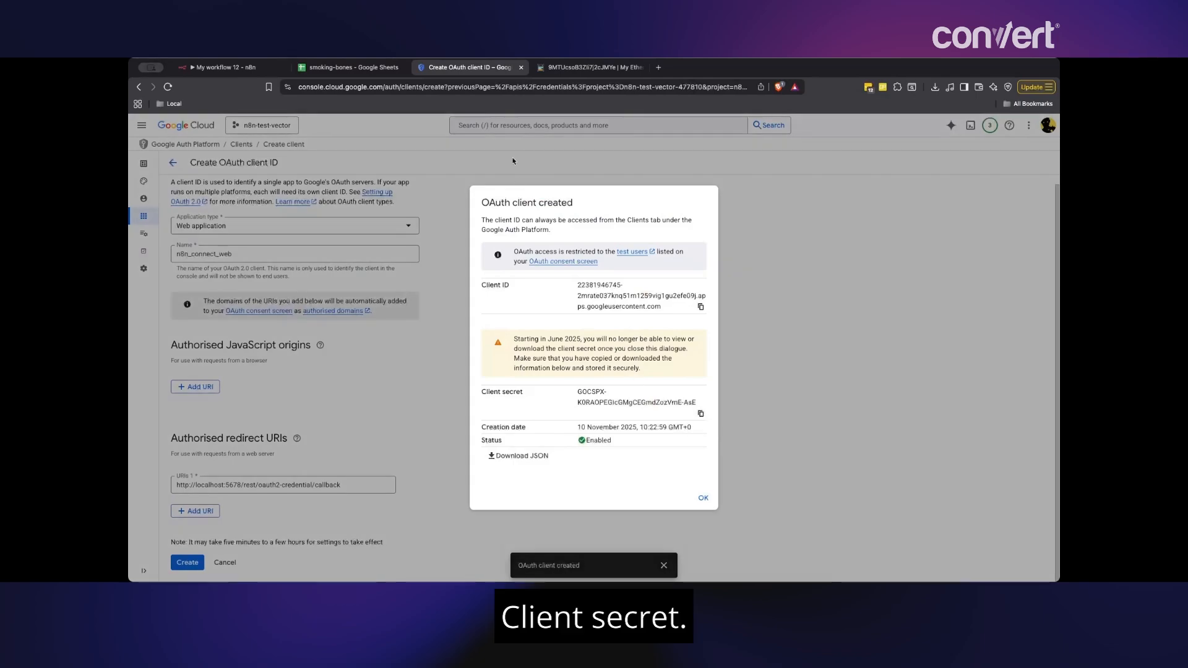
{"action": "key", "text": "ctrl+Tab"}
{"action": "type", "text": "Secret:"}
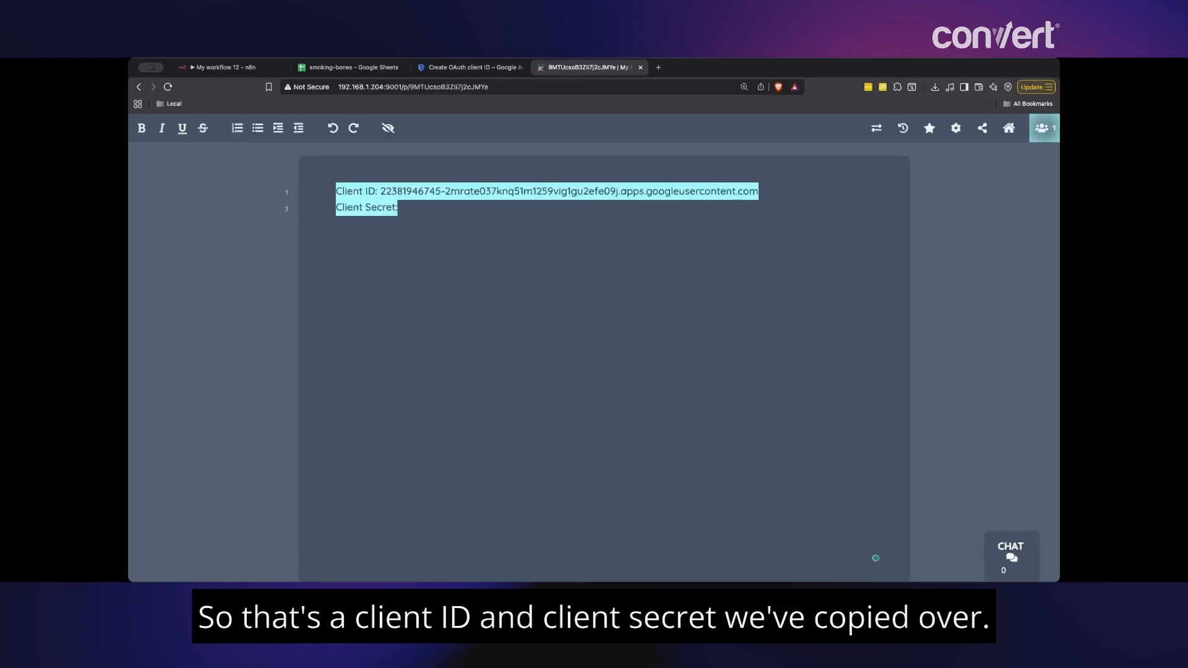
{"action": "key", "text": "super+v"}
{"action": "left_click", "coordinate": [469, 69]}
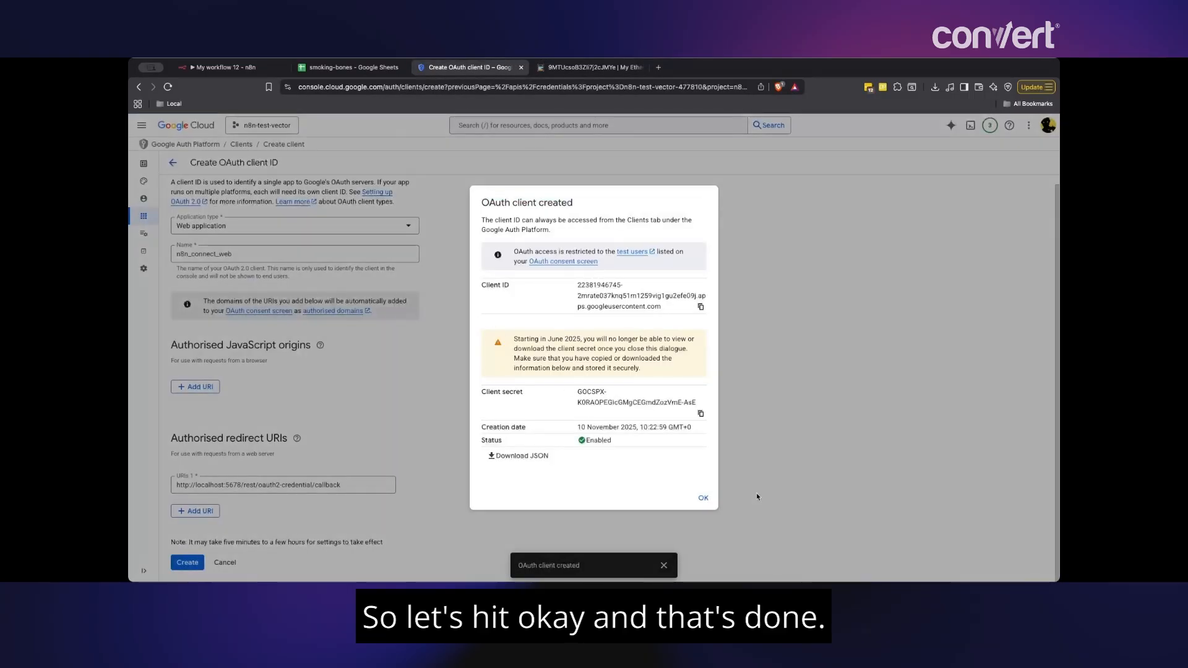
{"action": "left_click", "coordinate": [703, 498]}
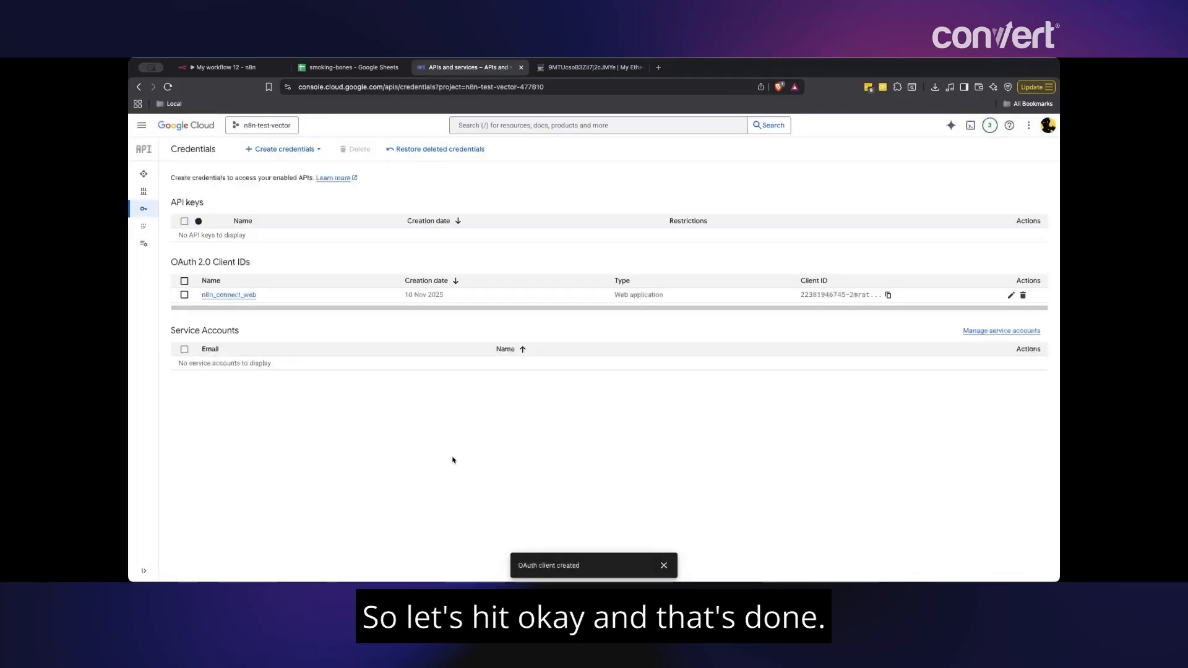
- Fill the n8n Google Sheets credential with the noted client ID and secret until it shows Account connected
{"action": "left_click", "coordinate": [241, 69]}
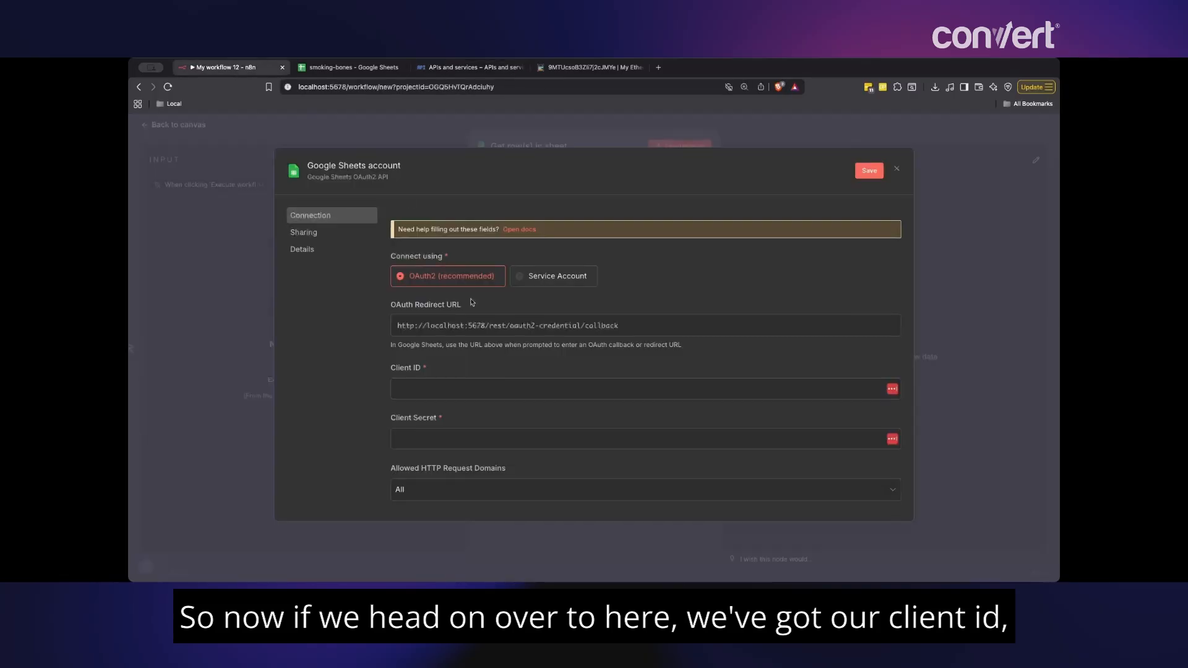
{"action": "left_click", "coordinate": [584, 67]}
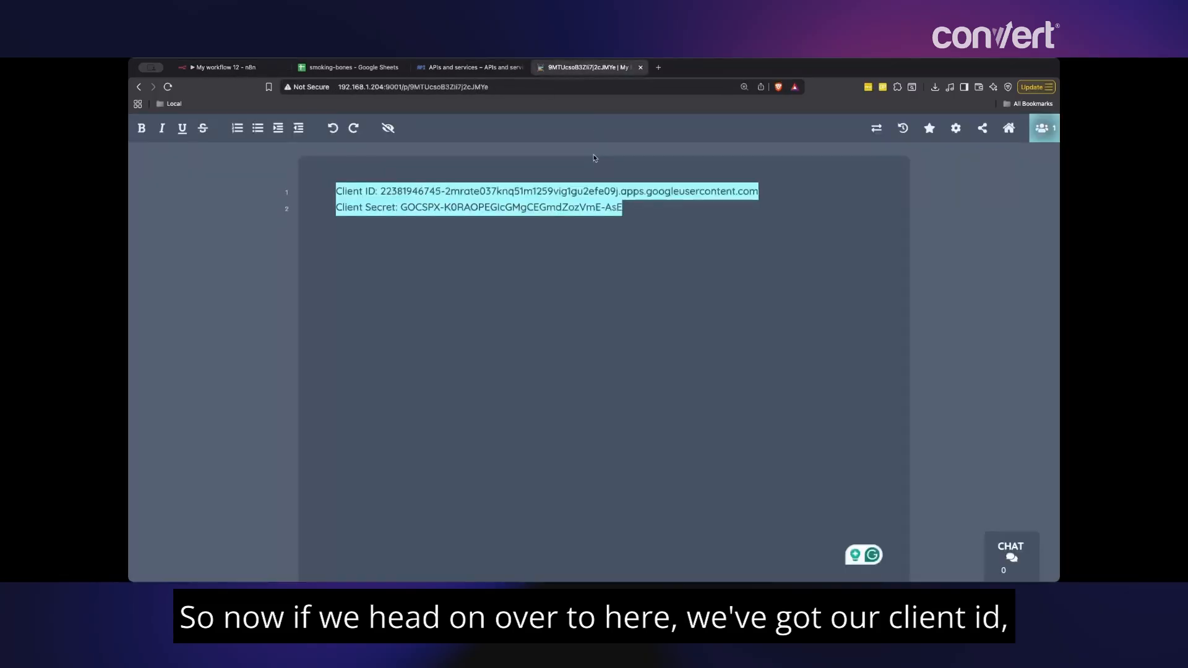
{"action": "left_click_drag", "start_coordinate": [774, 192], "coordinate": [382, 187]}
{"action": "left_click_drag", "start_coordinate": [644, 212], "coordinate": [400, 209]}
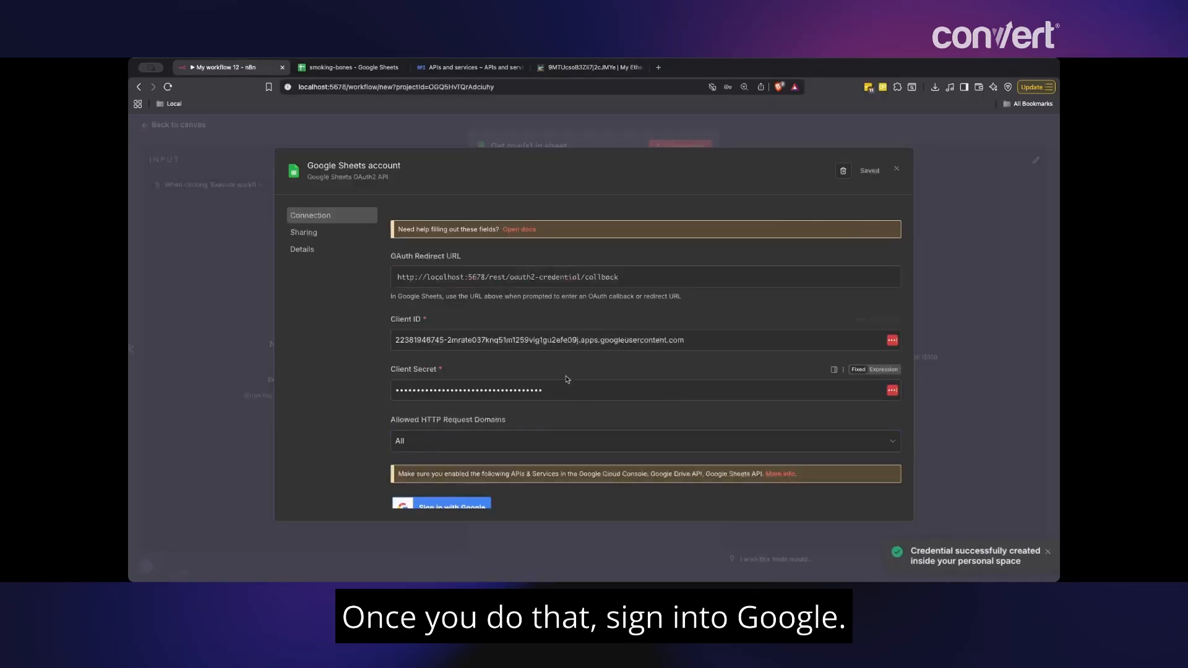
{"action": "scroll", "coordinate": [861, 220], "scroll_direction": "down", "scroll_amount": 3}
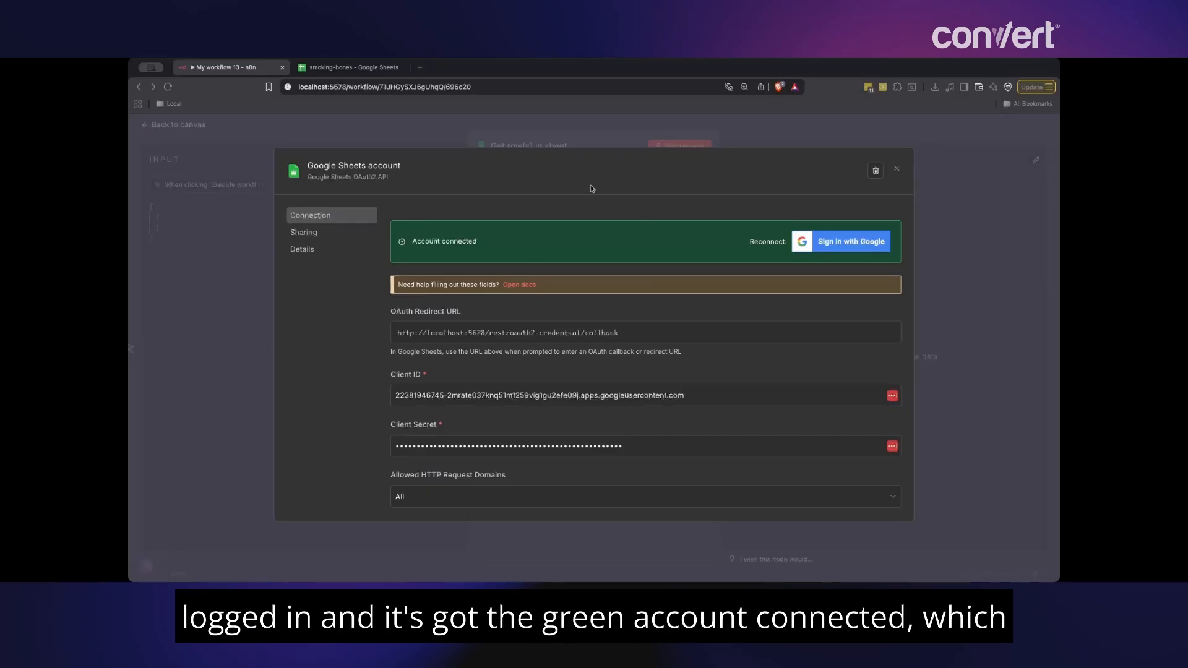
{"action": "scroll", "coordinate": [550, 389], "scroll_direction": "down", "scroll_amount": 3}
{"action": "scroll", "coordinate": [550, 389], "scroll_direction": "up", "scroll_amount": 2}
{"action": "scroll", "coordinate": [550, 389], "scroll_direction": "up", "scroll_amount": 1}
{"action": "left_click", "coordinate": [897, 169]}
{"action": "left_click", "coordinate": [594, 235]}
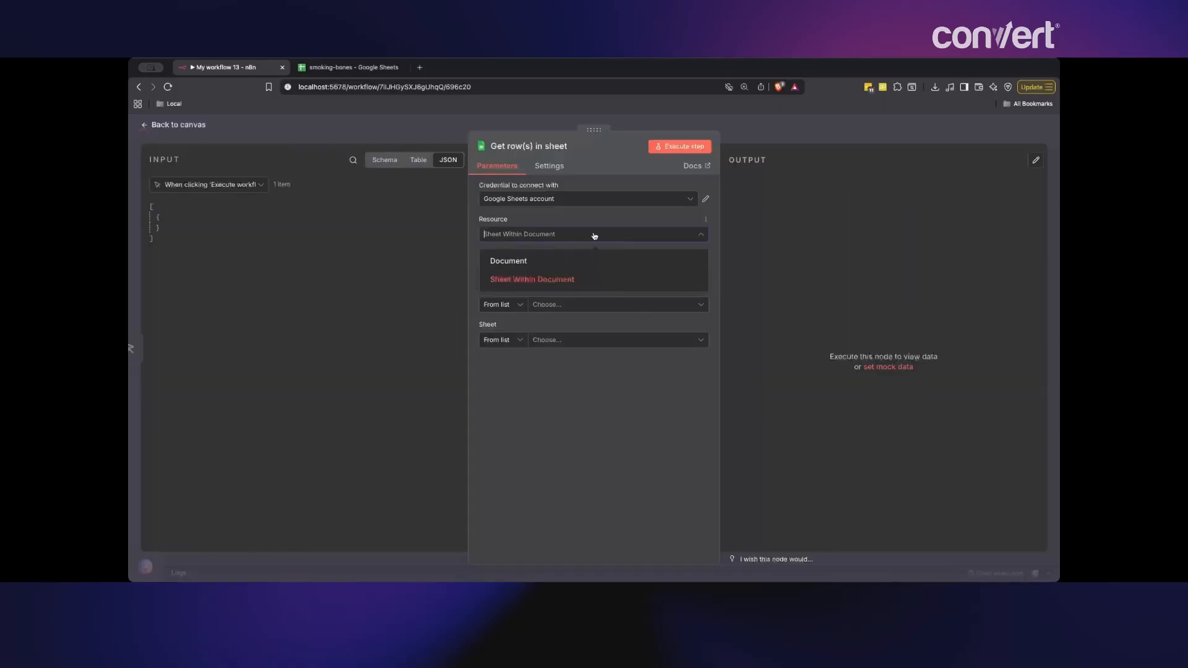
- Set the node's Resource to Sheet Within Document and Operation to Get Row(s)
{"action": "left_click", "coordinate": [614, 287]}
{"action": "left_click", "coordinate": [350, 67]}
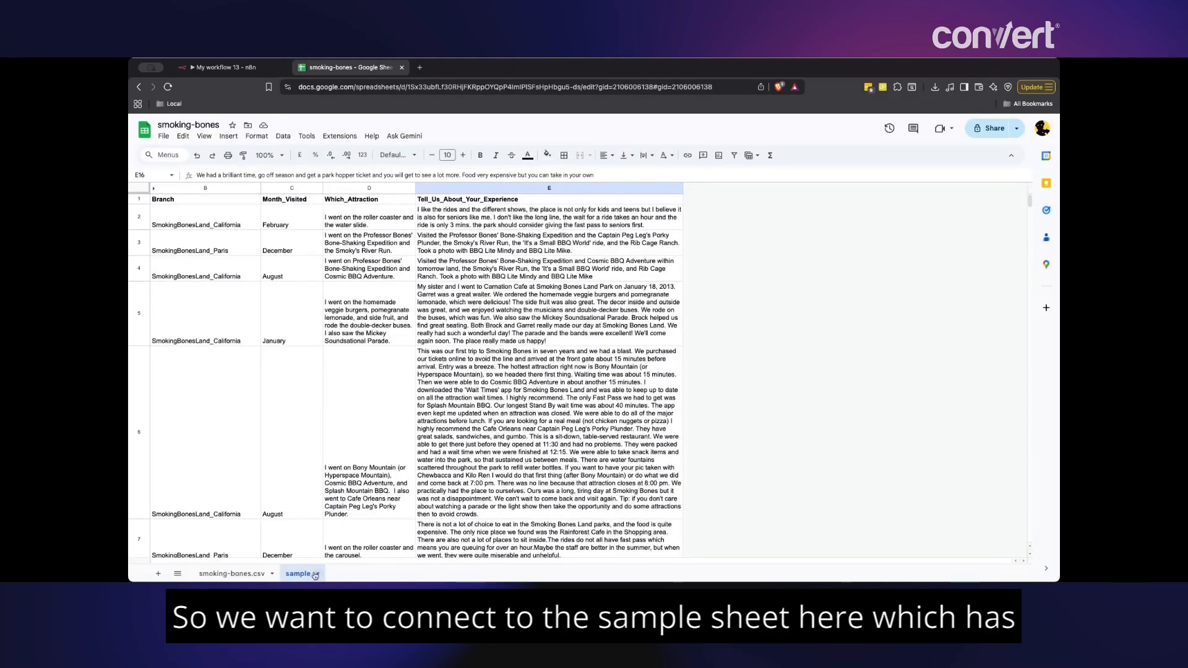
{"action": "scroll", "coordinate": [406, 200], "scroll_direction": "down", "scroll_amount": 20}
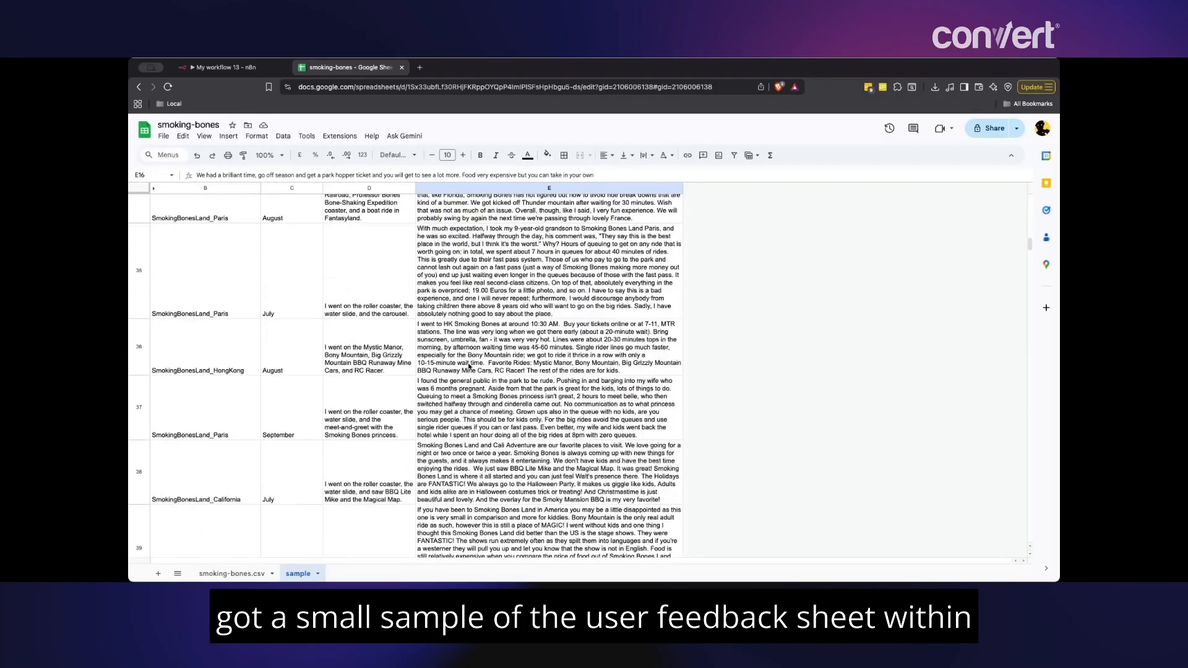
{"action": "scroll", "coordinate": [468, 366], "scroll_direction": "up", "scroll_amount": 15}
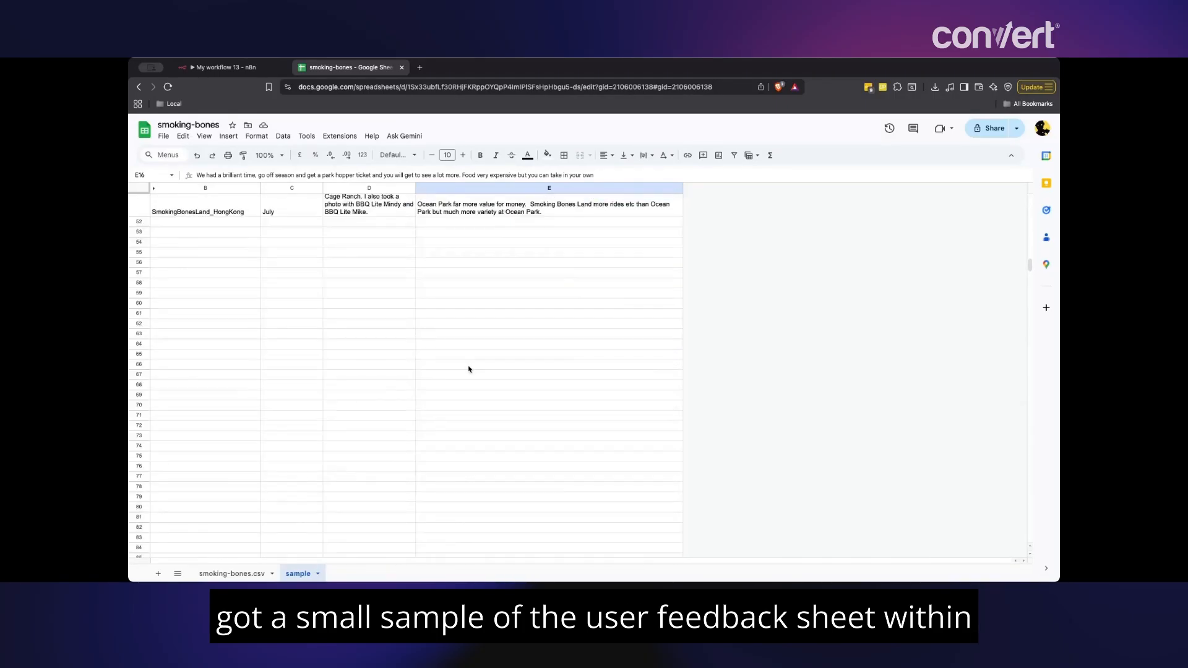
{"action": "left_click", "coordinate": [226, 67]}
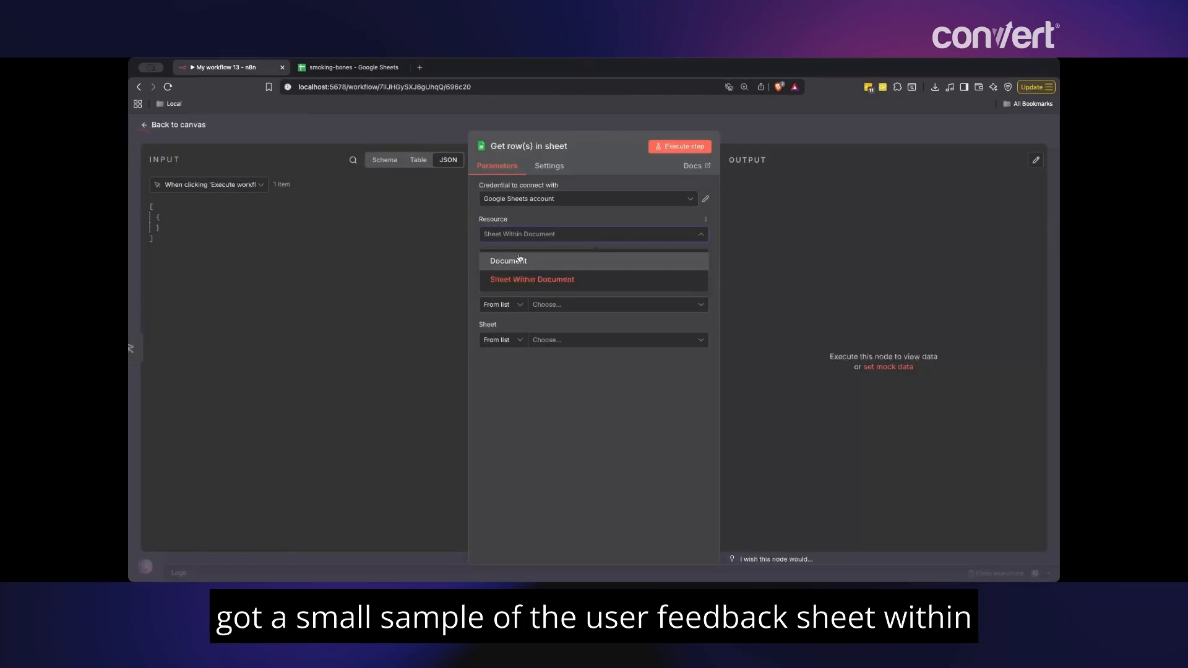
{"action": "left_click", "coordinate": [547, 281]}
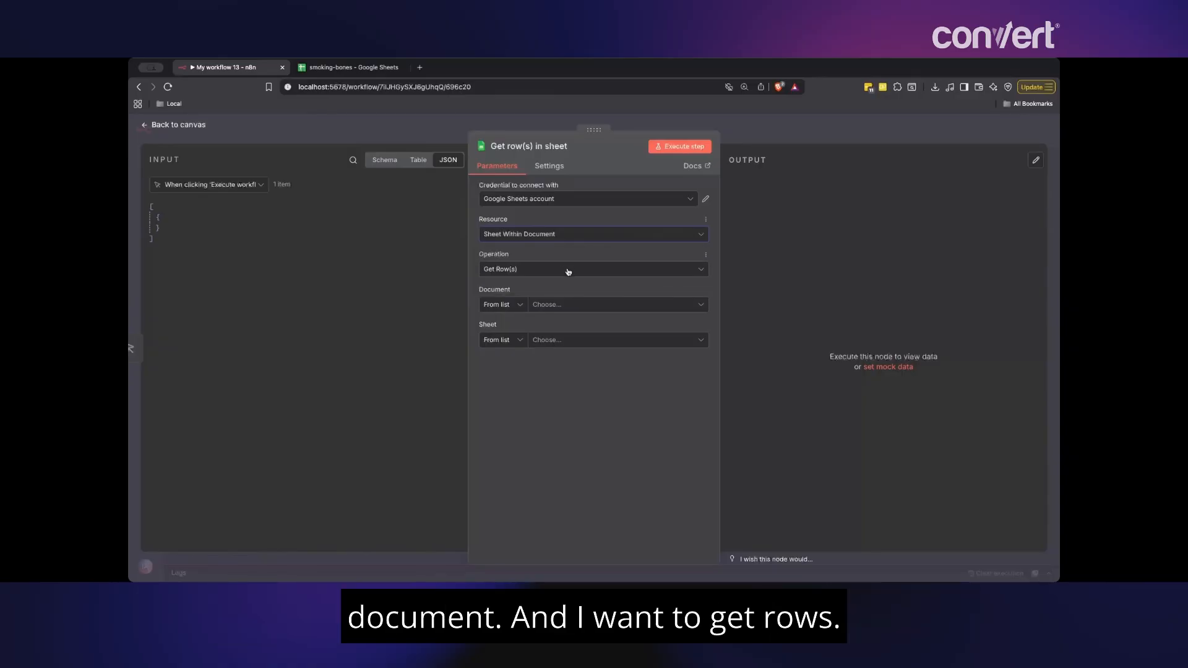
{"action": "left_click", "coordinate": [568, 270]}
{"action": "left_click", "coordinate": [568, 270]}
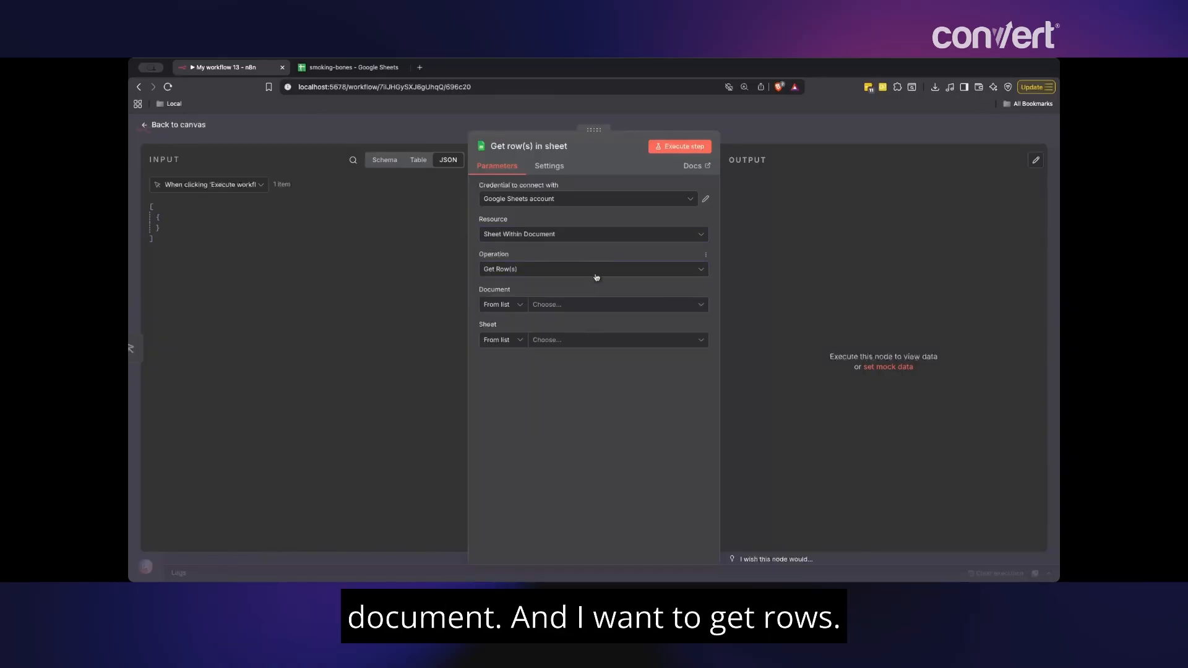
- After the document list fails with a 403 error, specify the Document By ID
{"action": "left_click", "coordinate": [574, 305]}
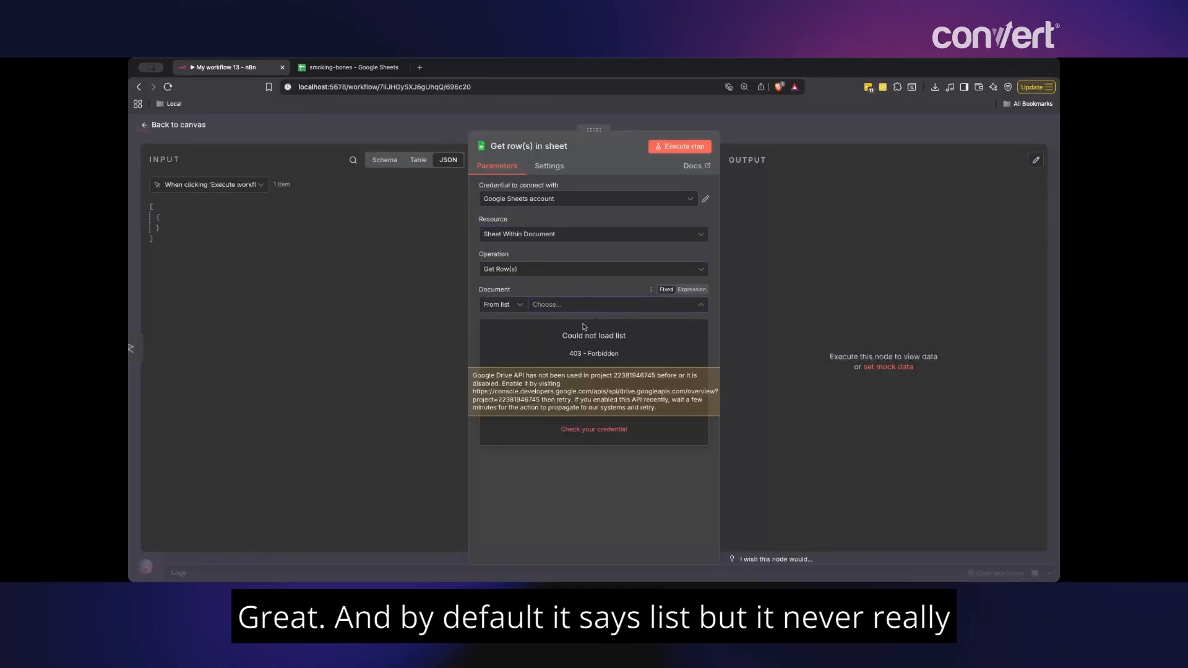
{"action": "left_click", "coordinate": [502, 306]}
{"action": "left_click", "coordinate": [590, 309]}
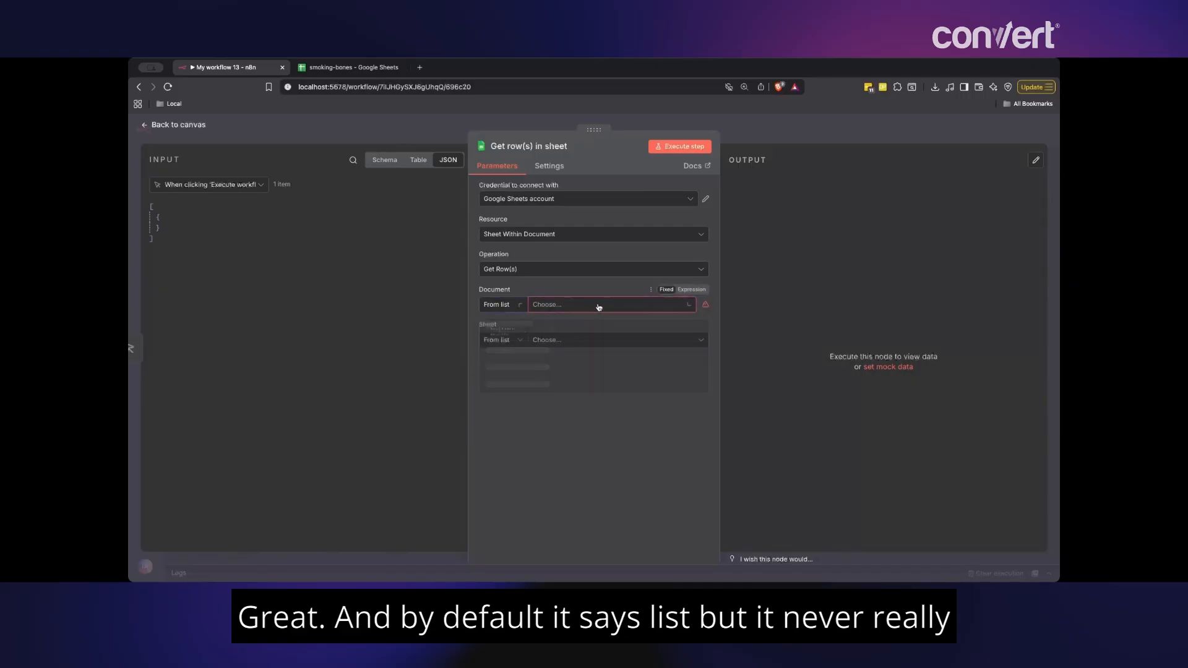
{"action": "left_click", "coordinate": [597, 305]}
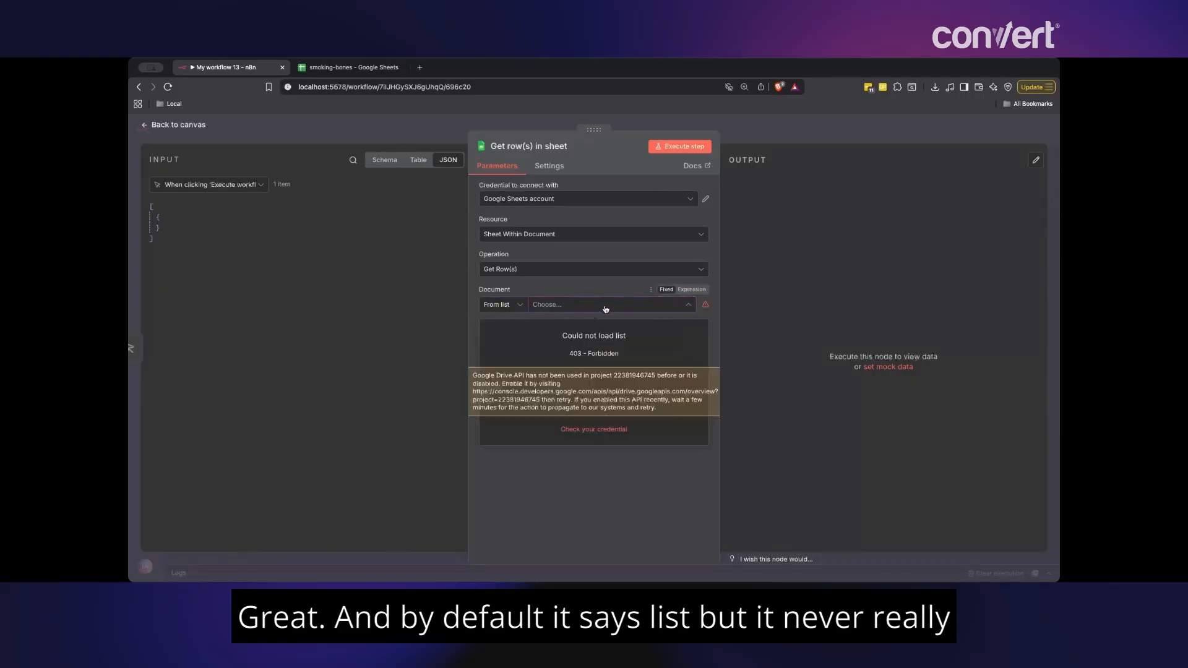
{"action": "left_click", "coordinate": [513, 307]}
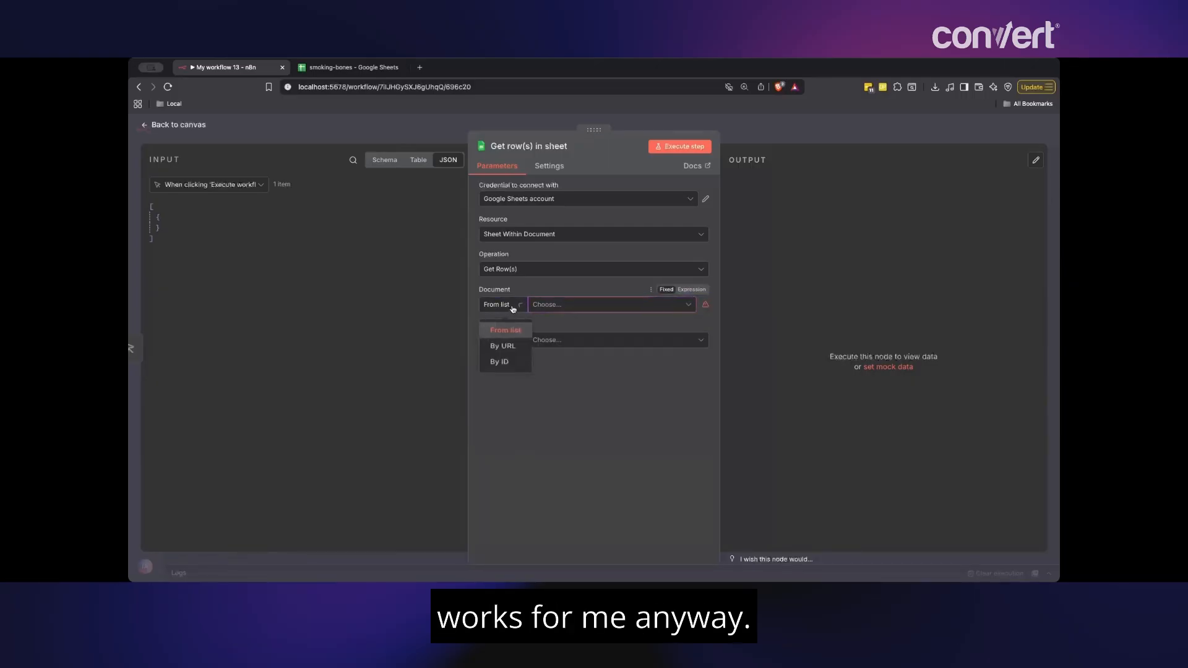
{"action": "left_click", "coordinate": [512, 363]}
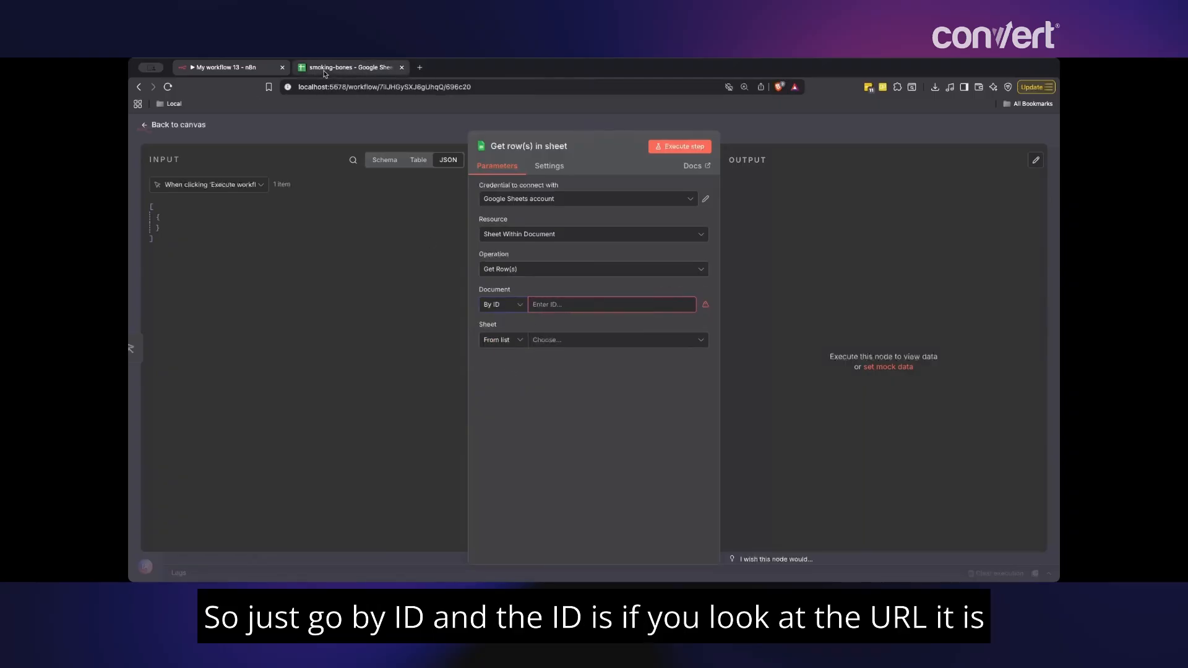
- Copy the smoking-bones spreadsheet ID between /d/ and /edit in its address
{"action": "left_click", "coordinate": [349, 67]}
{"action": "left_click", "coordinate": [403, 88]}
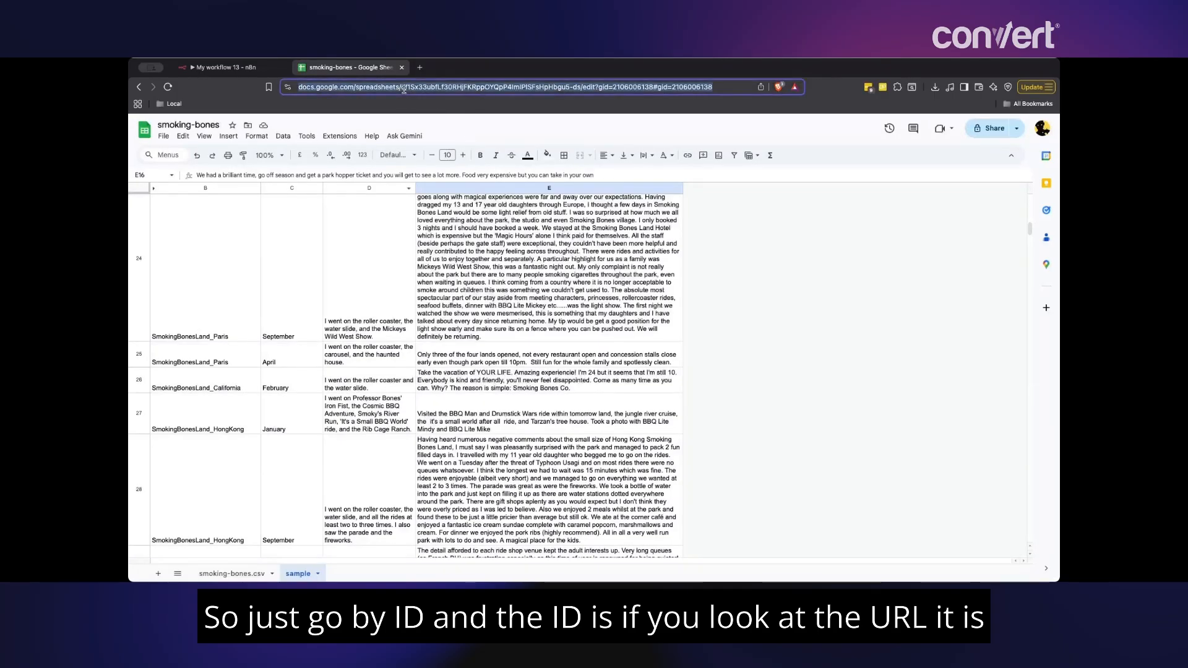
{"action": "left_click", "coordinate": [410, 90]}
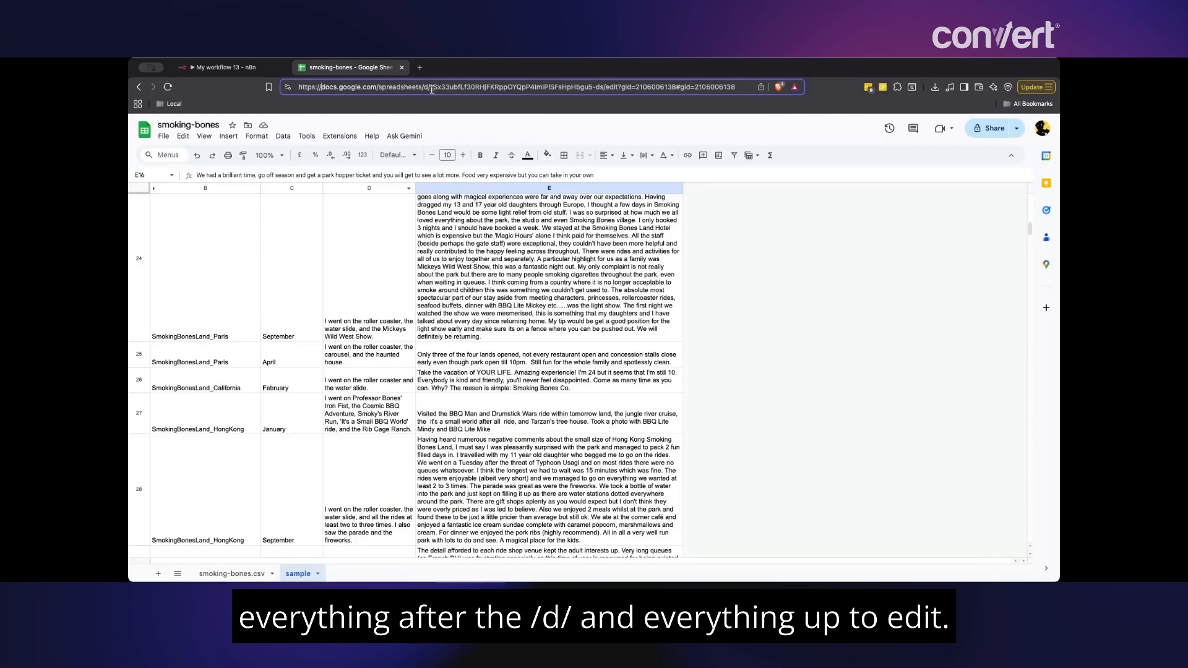
{"action": "left_click_drag", "start_coordinate": [430, 86], "coordinate": [600, 85]}
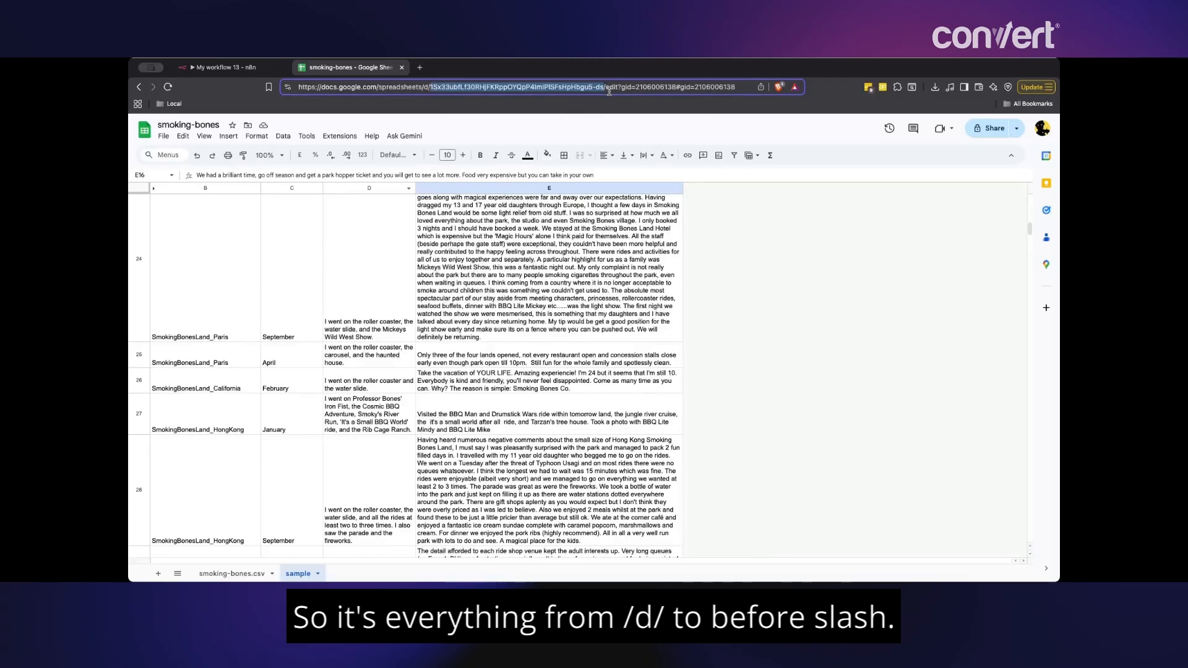
{"action": "left_click", "coordinate": [223, 67]}
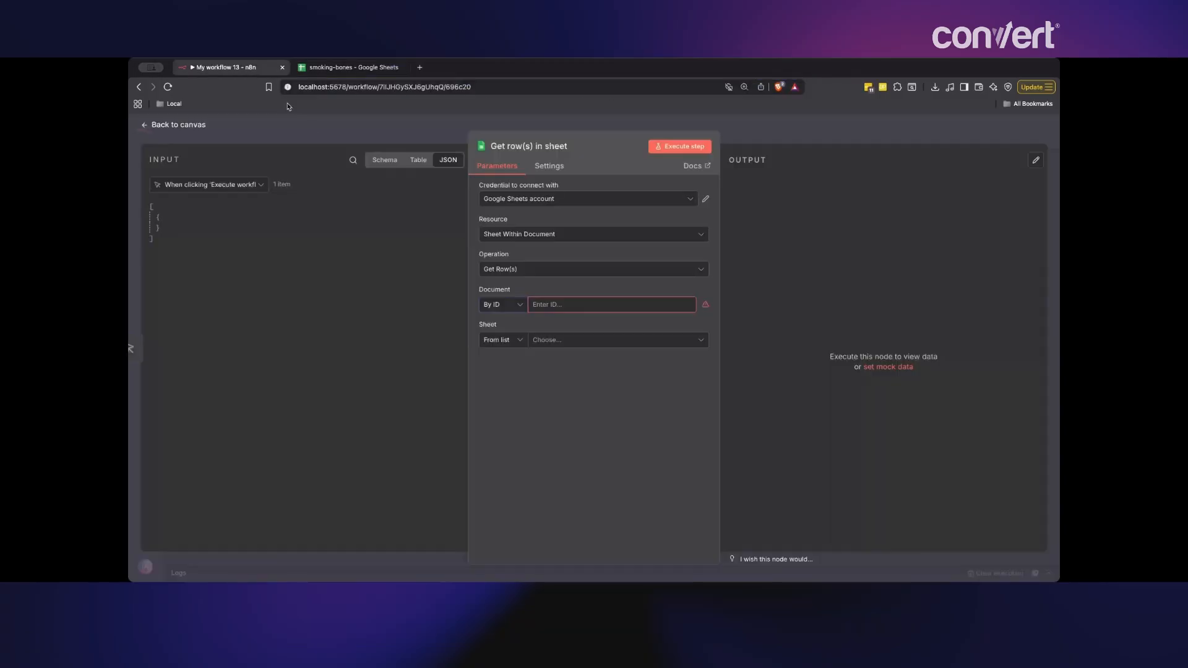
{"action": "left_click", "coordinate": [346, 67]}
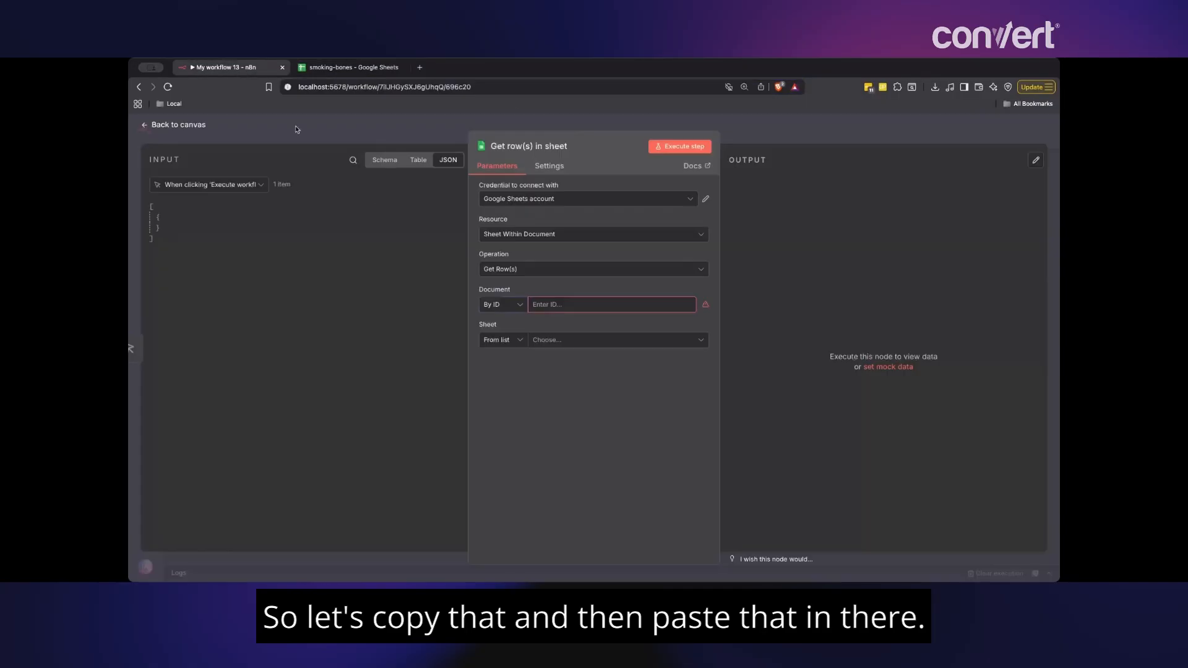
{"action": "left_click", "coordinate": [222, 67]}
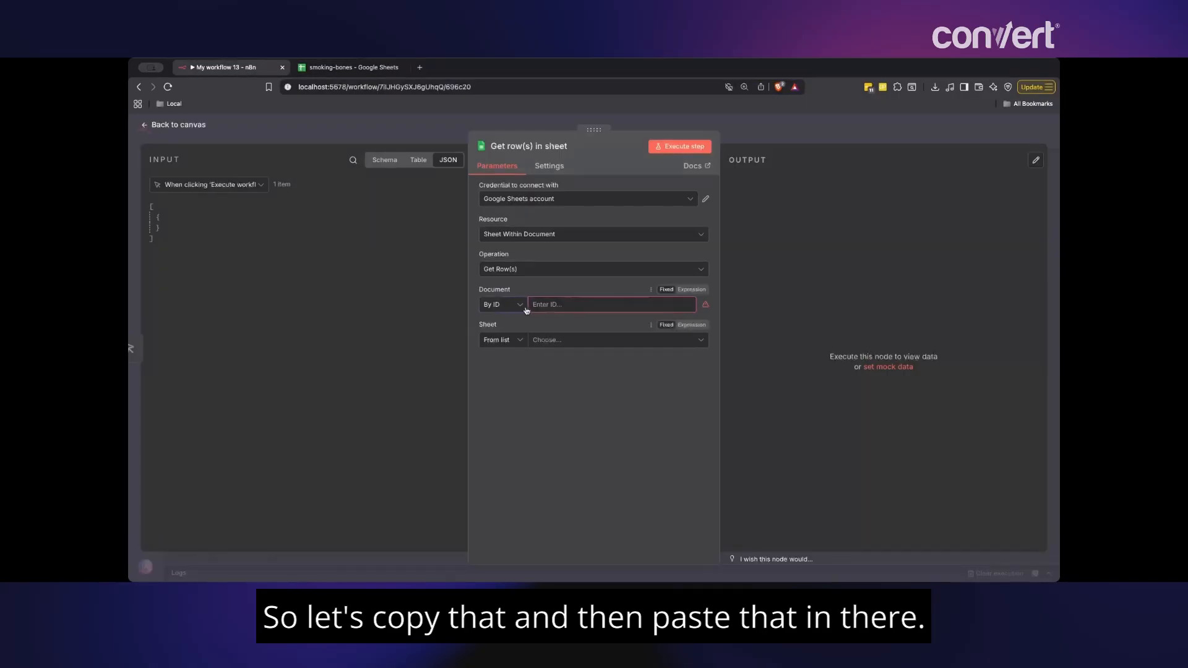
- Paste the spreadsheet ID as the Document, choose the sample sheet, and run the node
{"action": "left_click", "coordinate": [542, 305]}
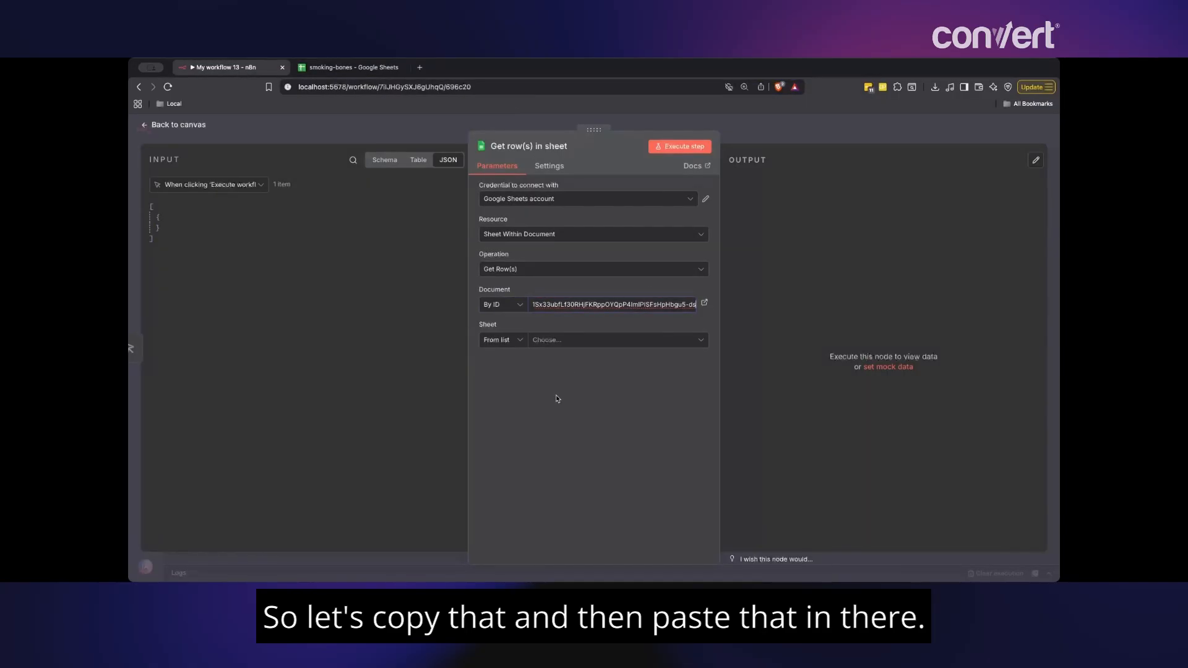
{"action": "left_click", "coordinate": [519, 342]}
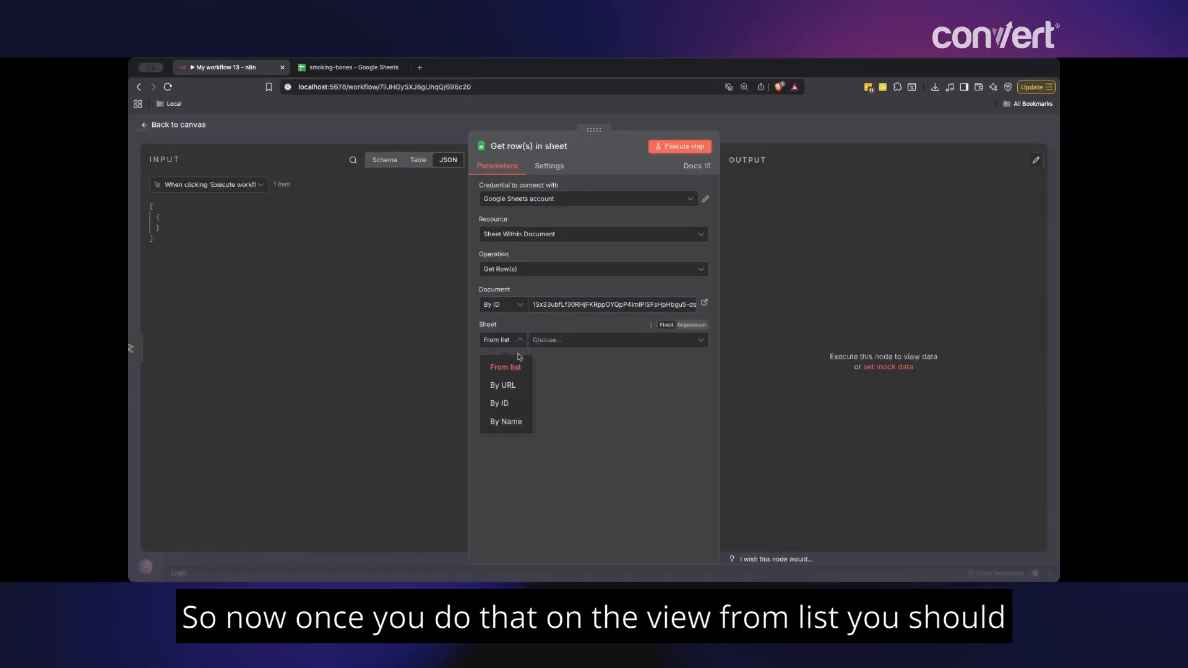
{"action": "left_click", "coordinate": [597, 342]}
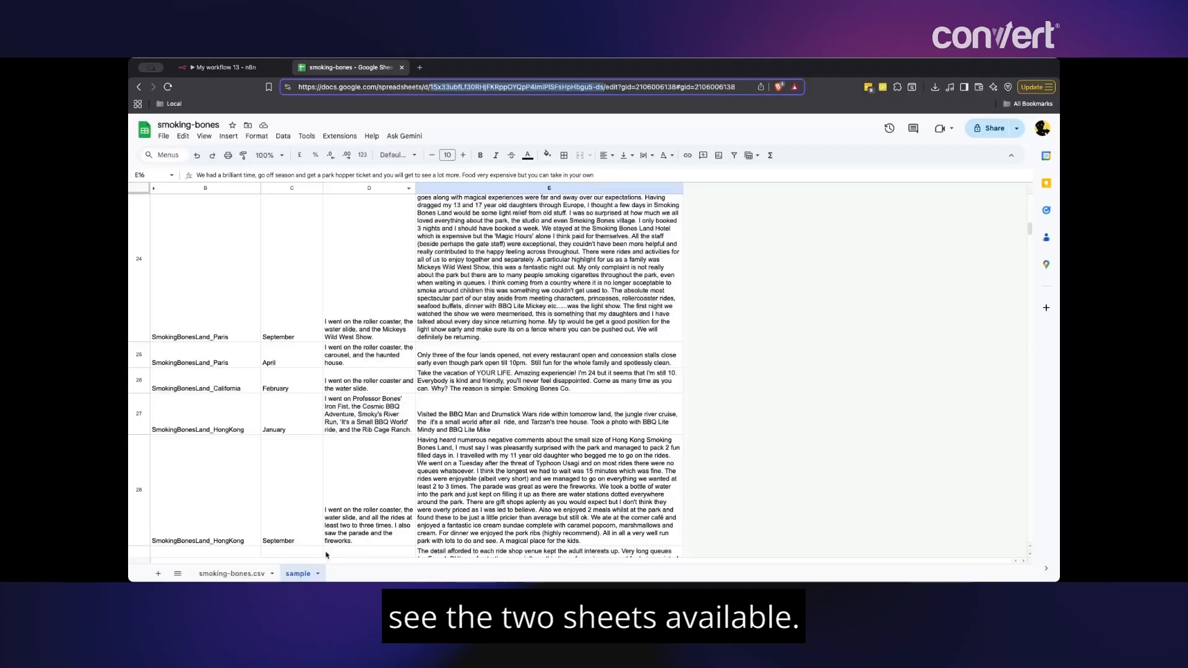
{"action": "left_click", "coordinate": [224, 67]}
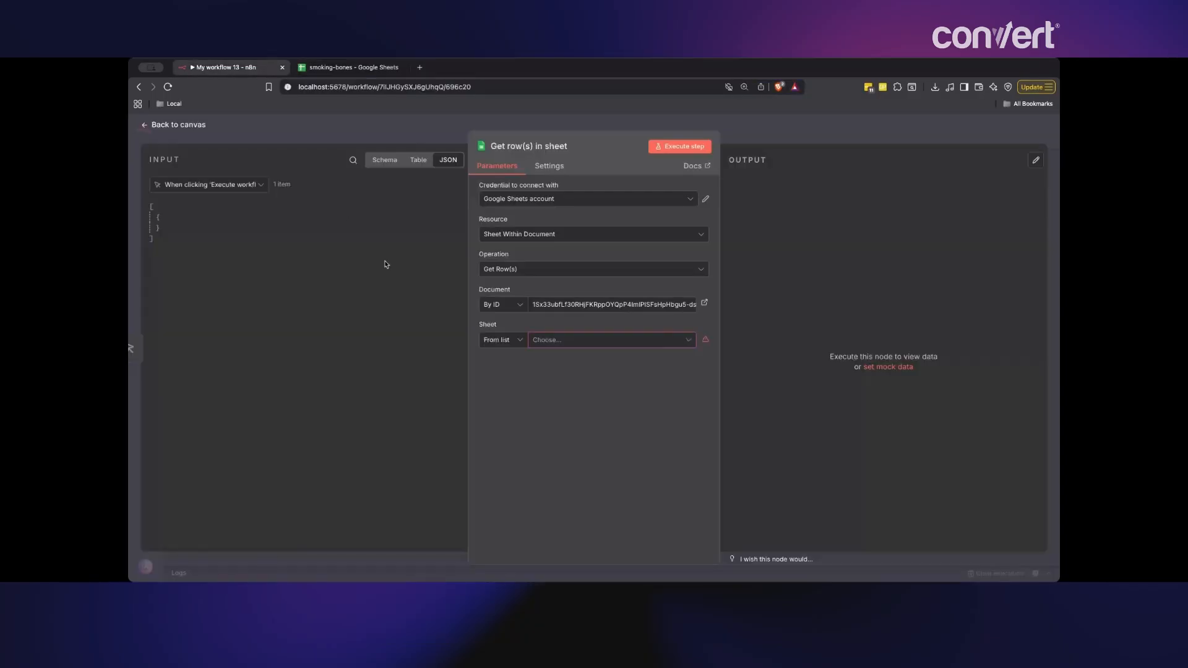
{"action": "left_click", "coordinate": [584, 380]}
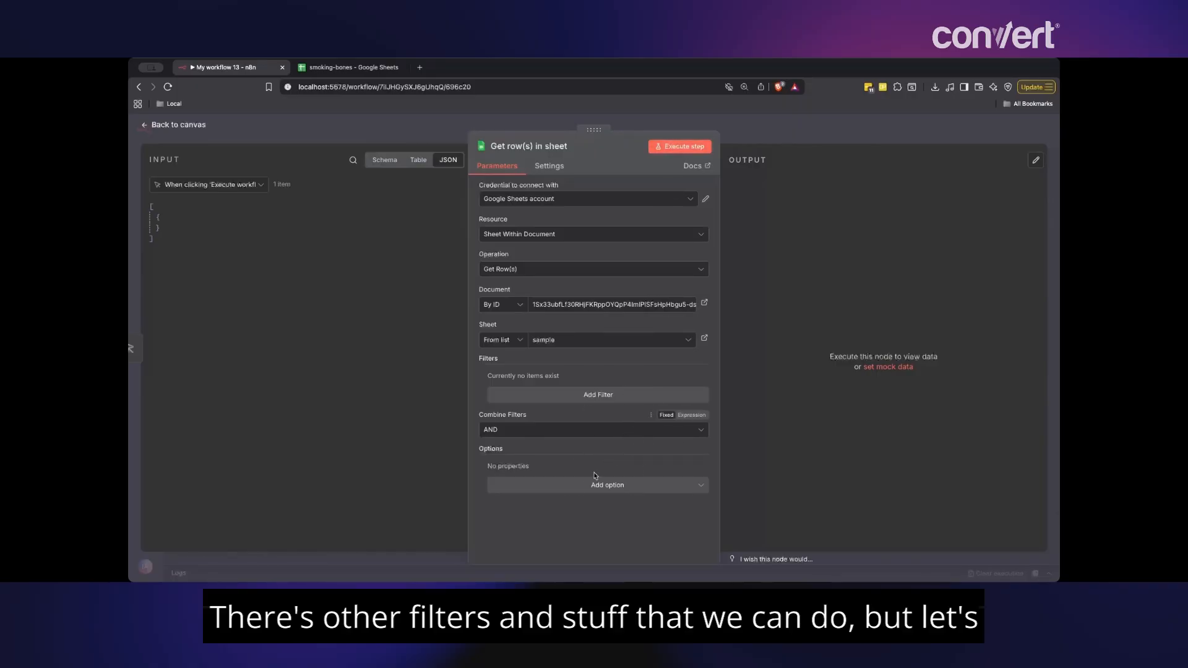
{"action": "left_click", "coordinate": [690, 150]}
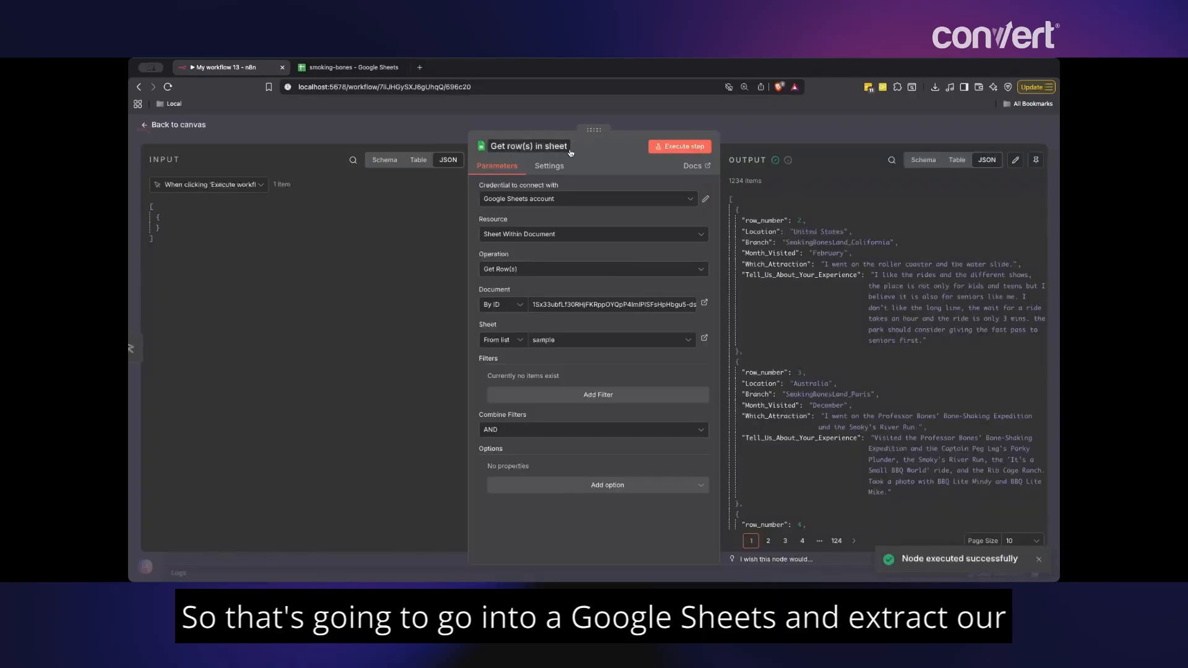
- Page through the returned feedback rows, then go back to the workflow canvas
{"action": "scroll", "coordinate": [806, 370], "scroll_direction": "down", "scroll_amount": 20}
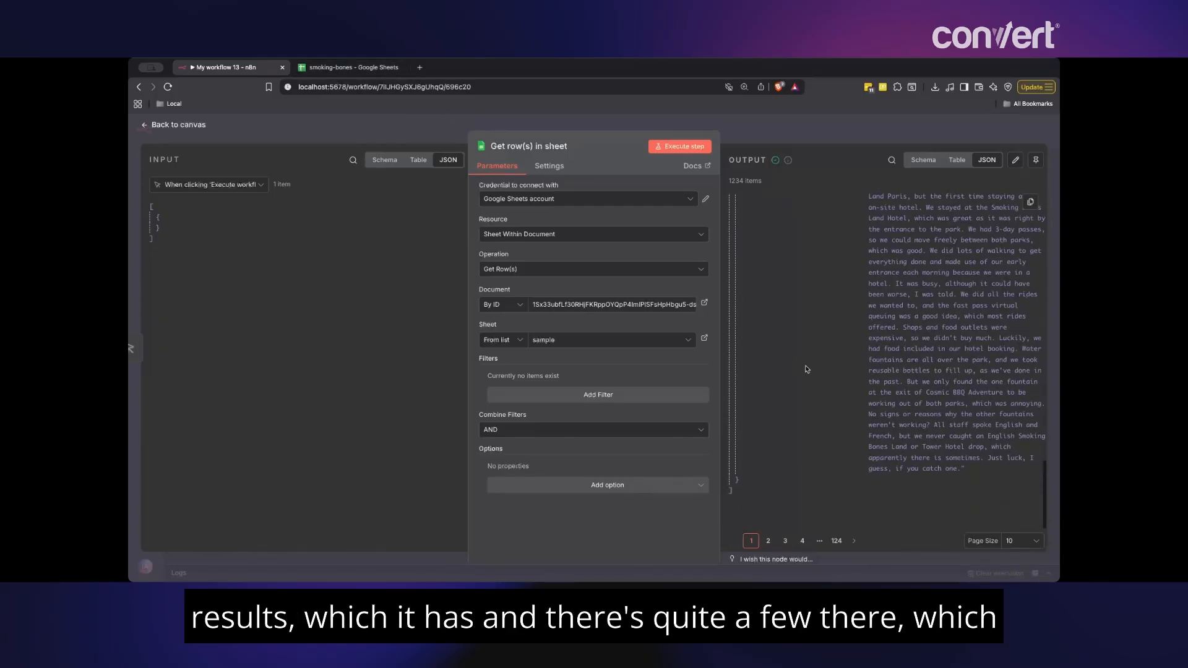
{"action": "left_click", "coordinate": [835, 540]}
{"action": "left_click", "coordinate": [751, 541]}
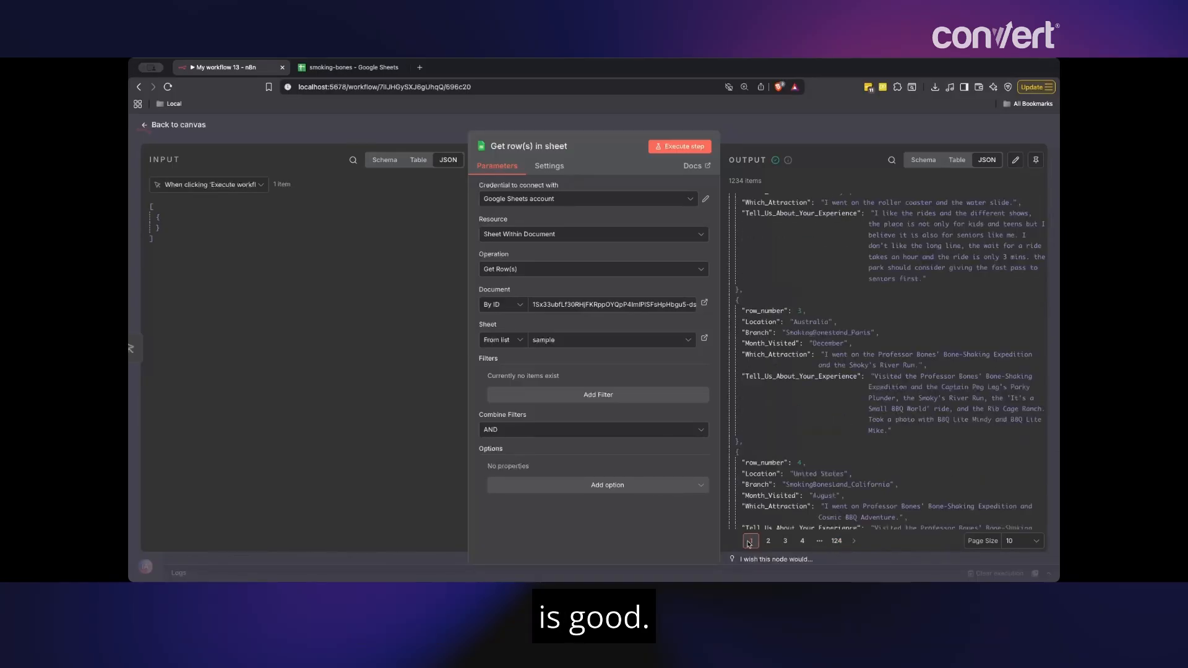
{"action": "left_click", "coordinate": [811, 132]}
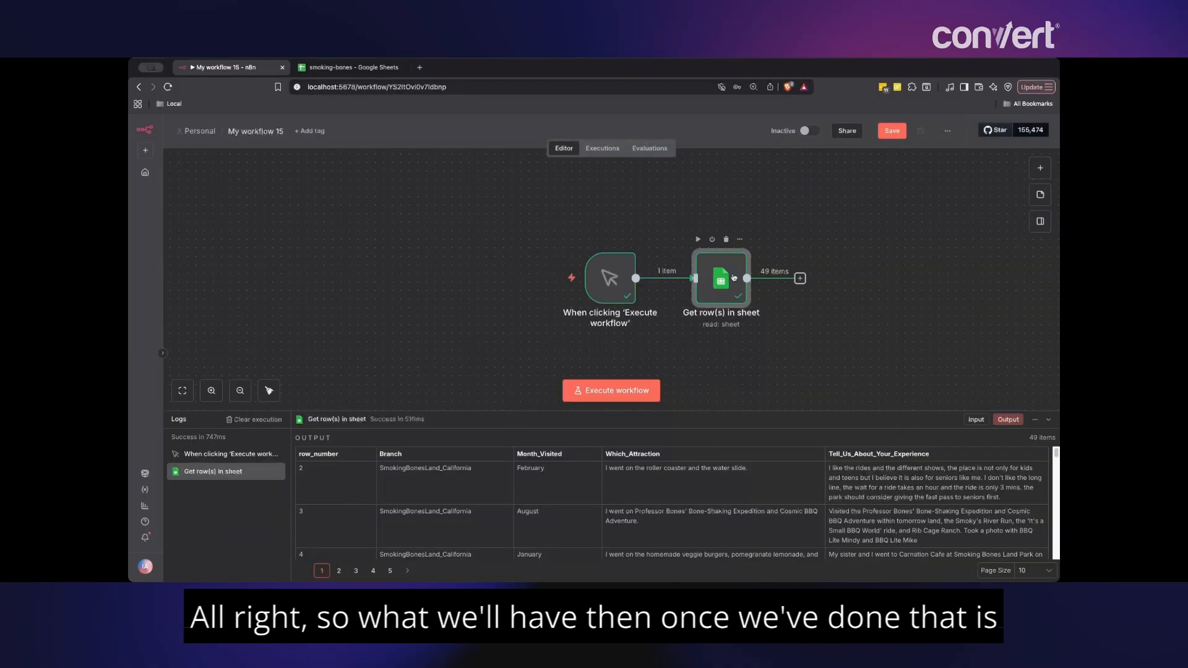
{"action": "left_click_drag", "start_coordinate": [728, 283], "coordinate": [720, 278]}
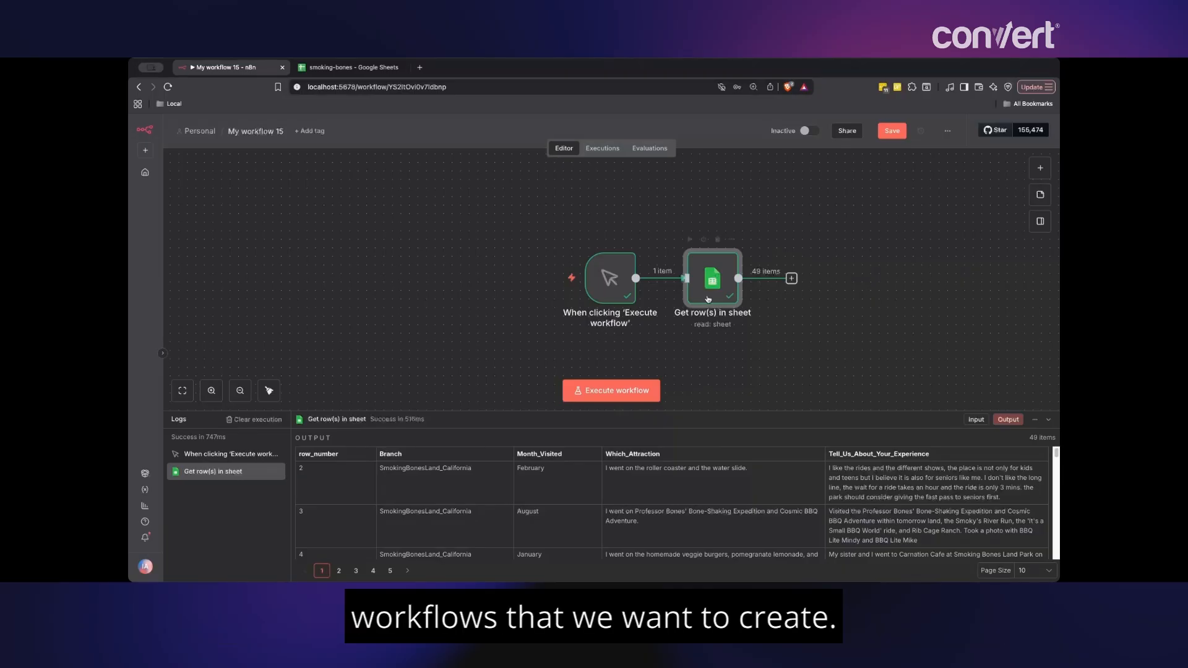
- Reopen the Get row(s) in sheet node and copy the SmokingBonesLand_Paris Branch value
{"action": "double_click", "coordinate": [715, 278]}
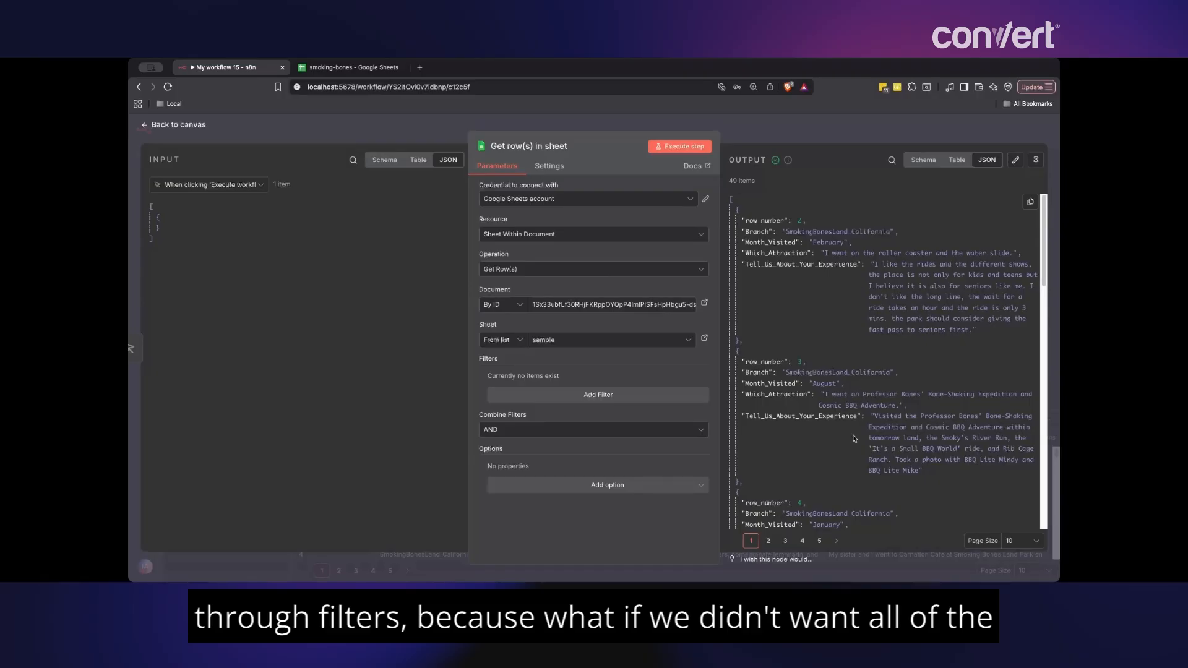
{"action": "scroll", "coordinate": [856, 439], "scroll_direction": "down", "scroll_amount": 10}
{"action": "scroll", "coordinate": [854, 438], "scroll_direction": "down", "scroll_amount": 5}
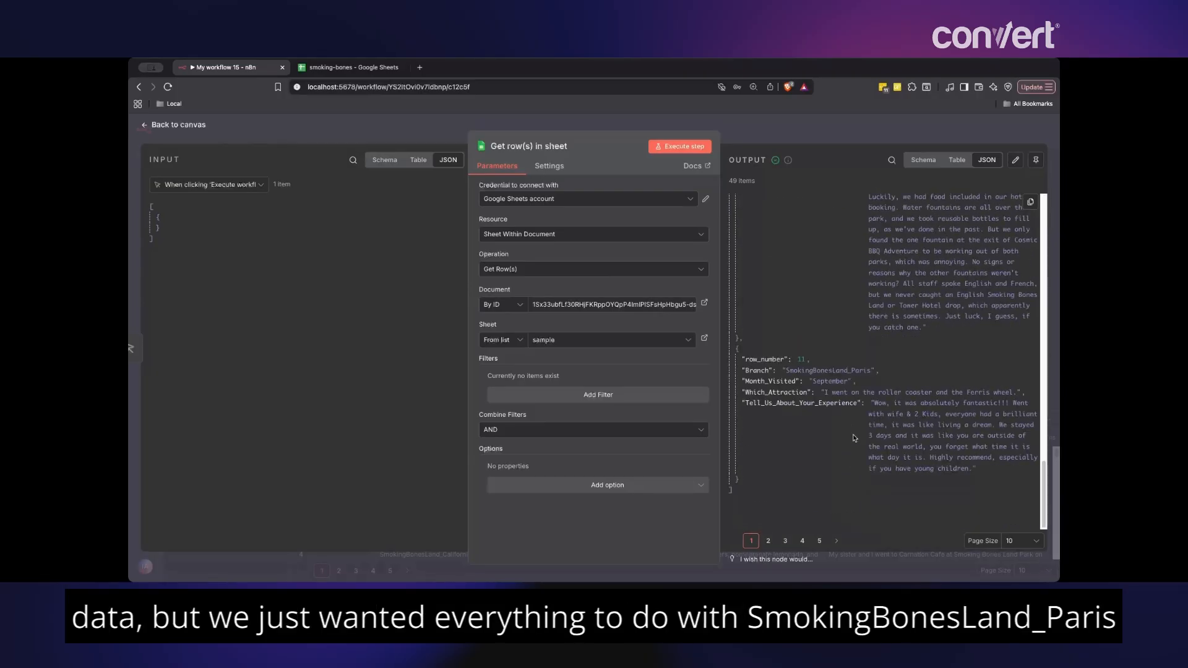
{"action": "scroll", "coordinate": [854, 438], "scroll_direction": "up", "scroll_amount": 4}
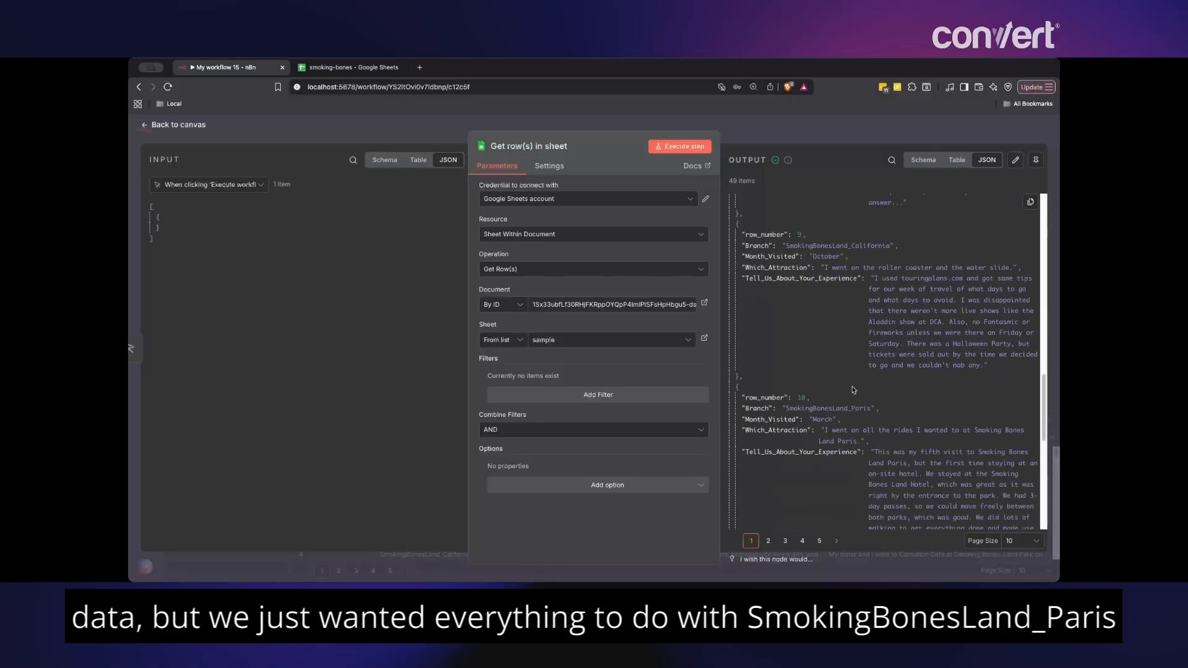
{"action": "double_click", "coordinate": [852, 408]}
{"action": "key", "text": "super+c"}
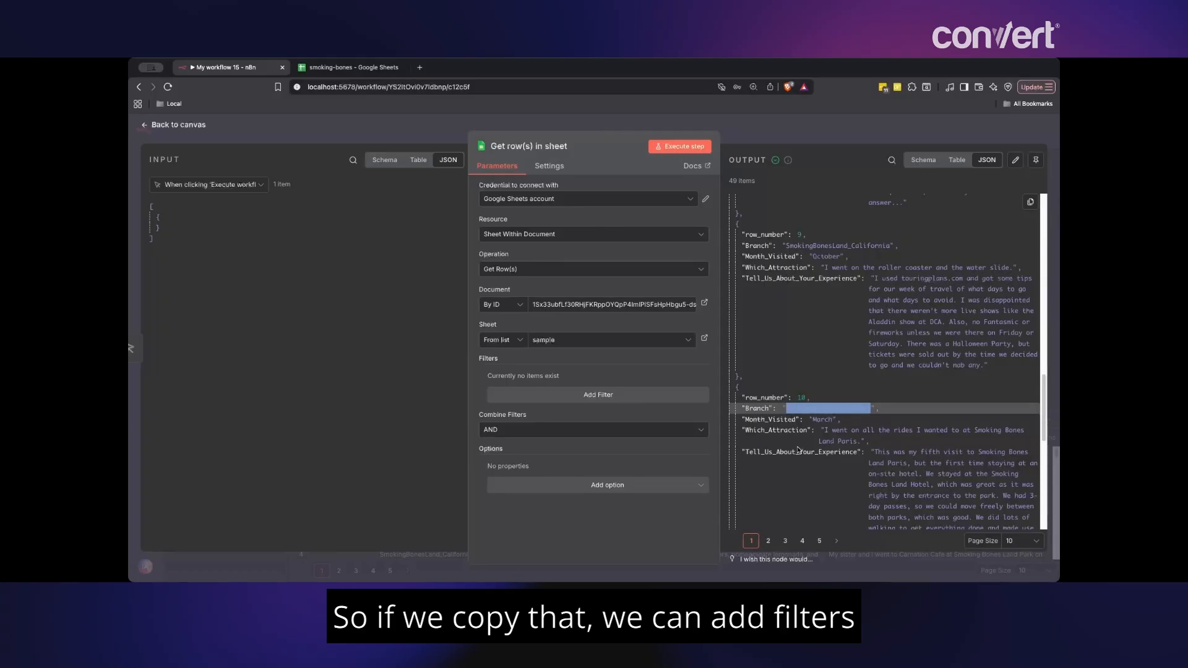
- Add a Branch column filter equal to SmokingBonesLand_Paris and execute the node
{"action": "left_click", "coordinate": [582, 396]}
{"action": "left_click", "coordinate": [572, 393]}
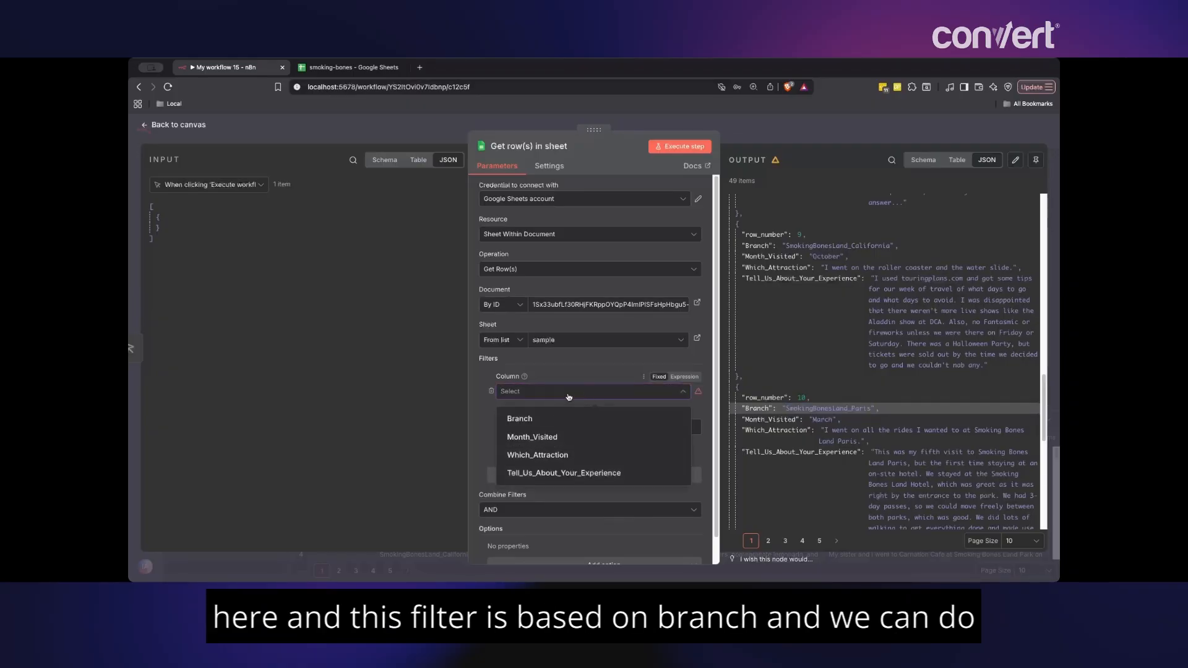
{"action": "left_click", "coordinate": [551, 426]}
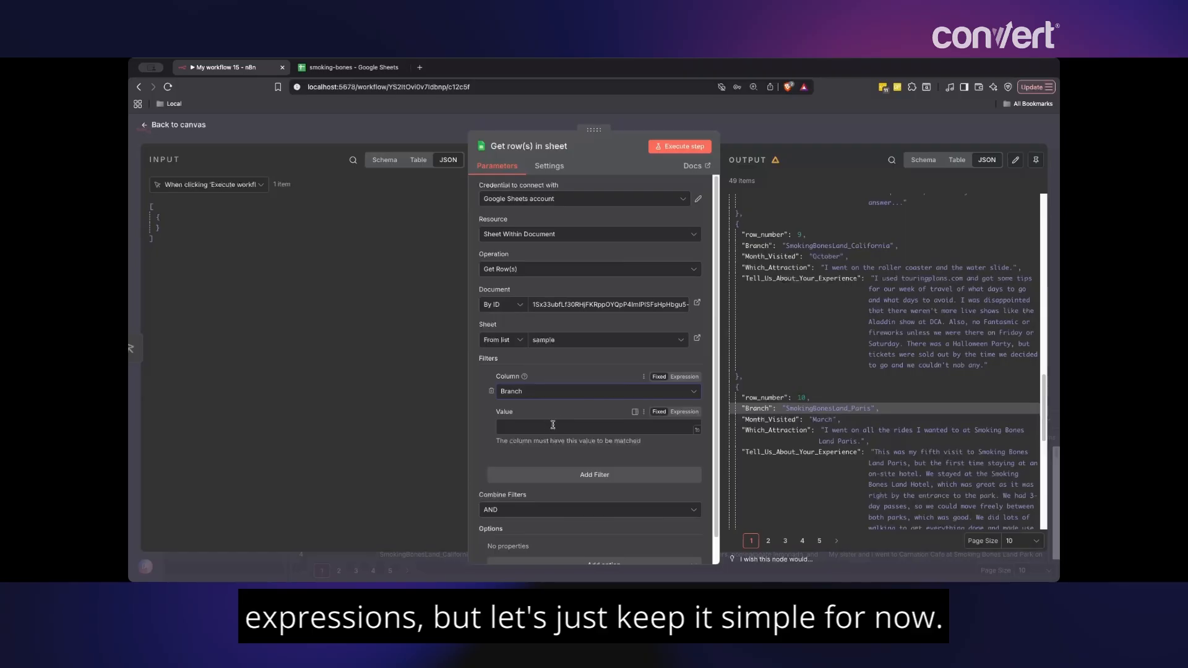
{"action": "left_click", "coordinate": [542, 427]}
{"action": "key", "text": "super+v"}
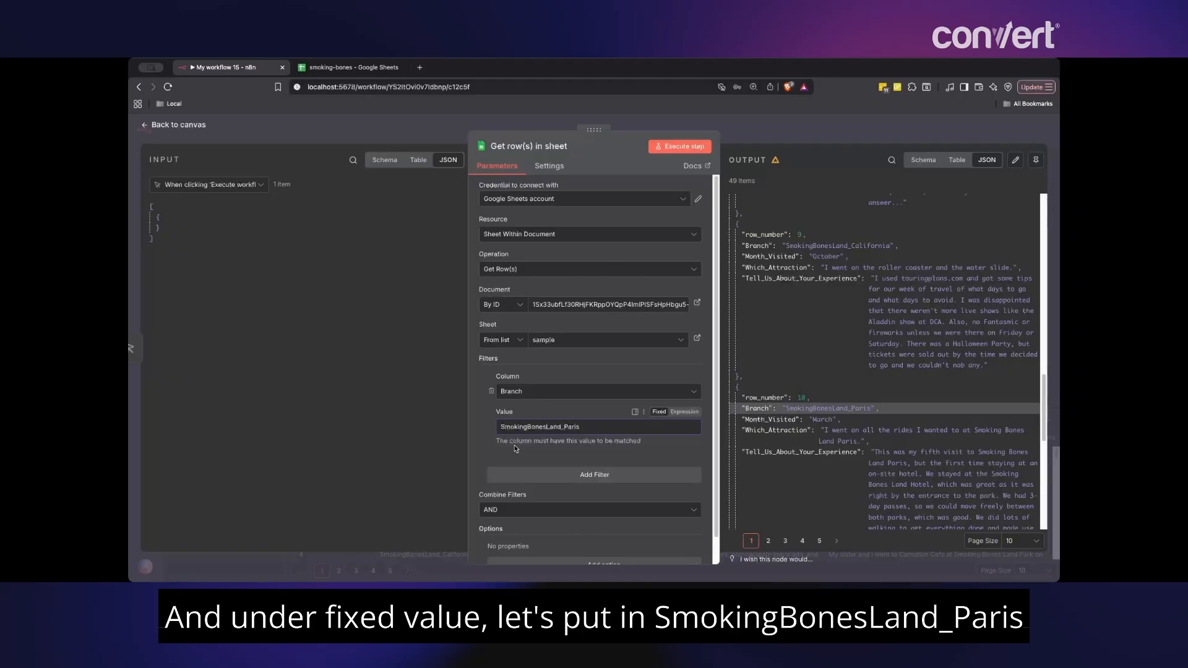
{"action": "left_click", "coordinate": [680, 147]}
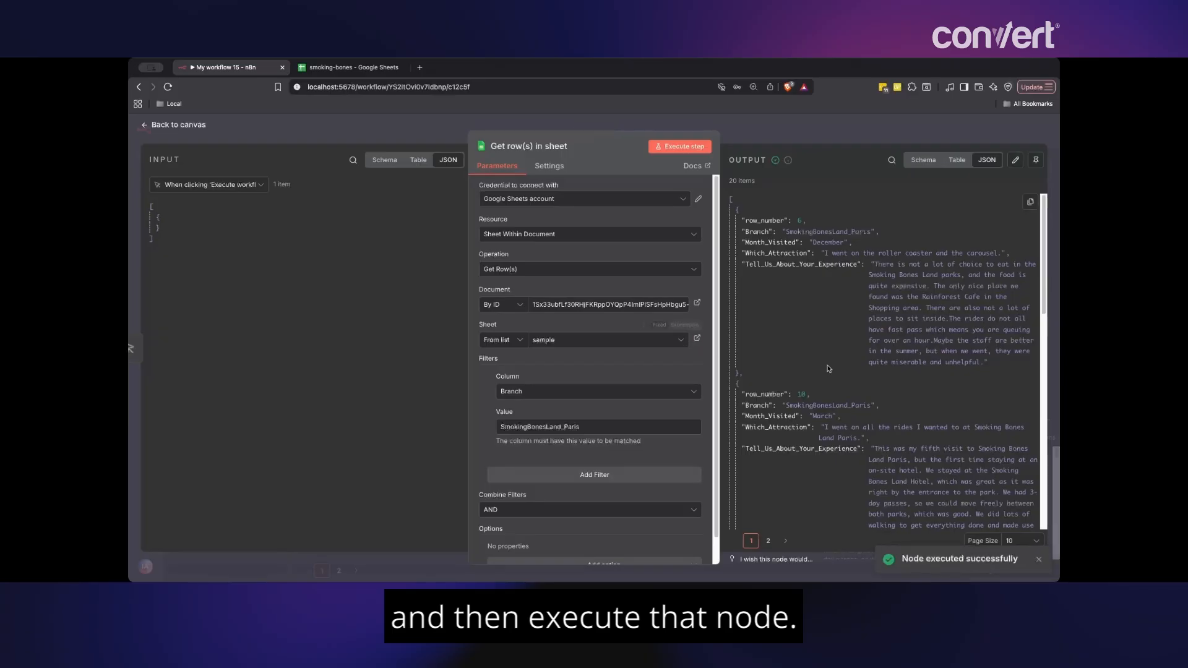
- Keep filters combined with AND, copy the Tell_Us_About_Your_Experience field name, and return to the canvas
{"action": "scroll", "coordinate": [842, 327], "scroll_direction": "down", "scroll_amount": 15}
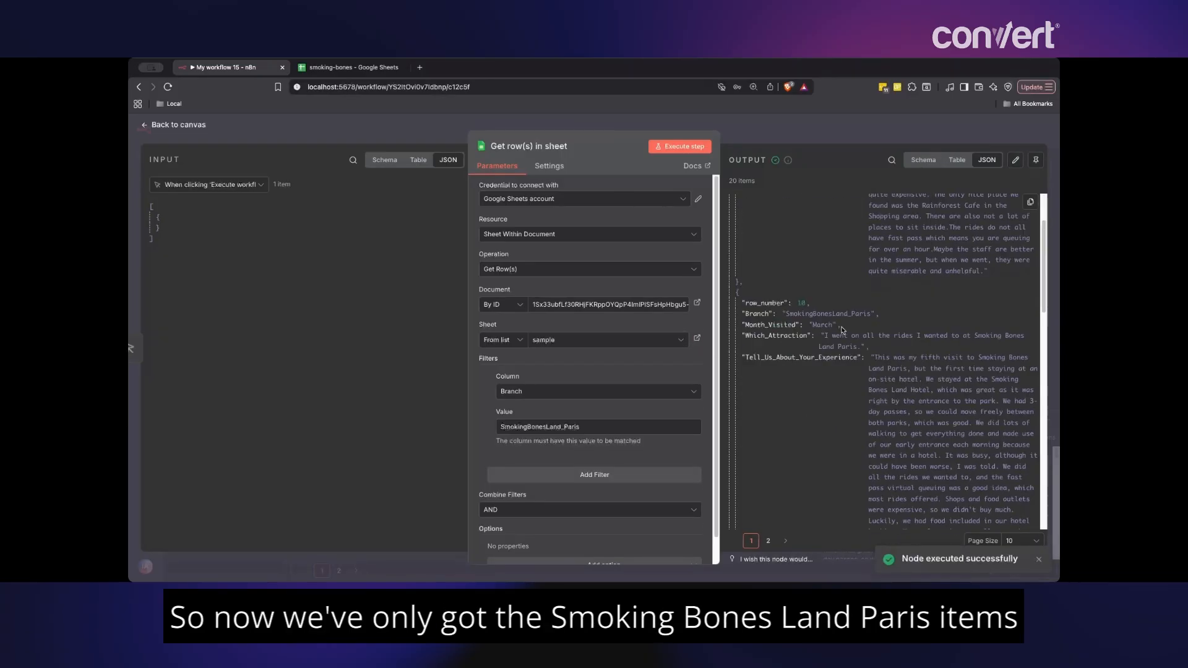
{"action": "scroll", "coordinate": [841, 327], "scroll_direction": "up", "scroll_amount": 15}
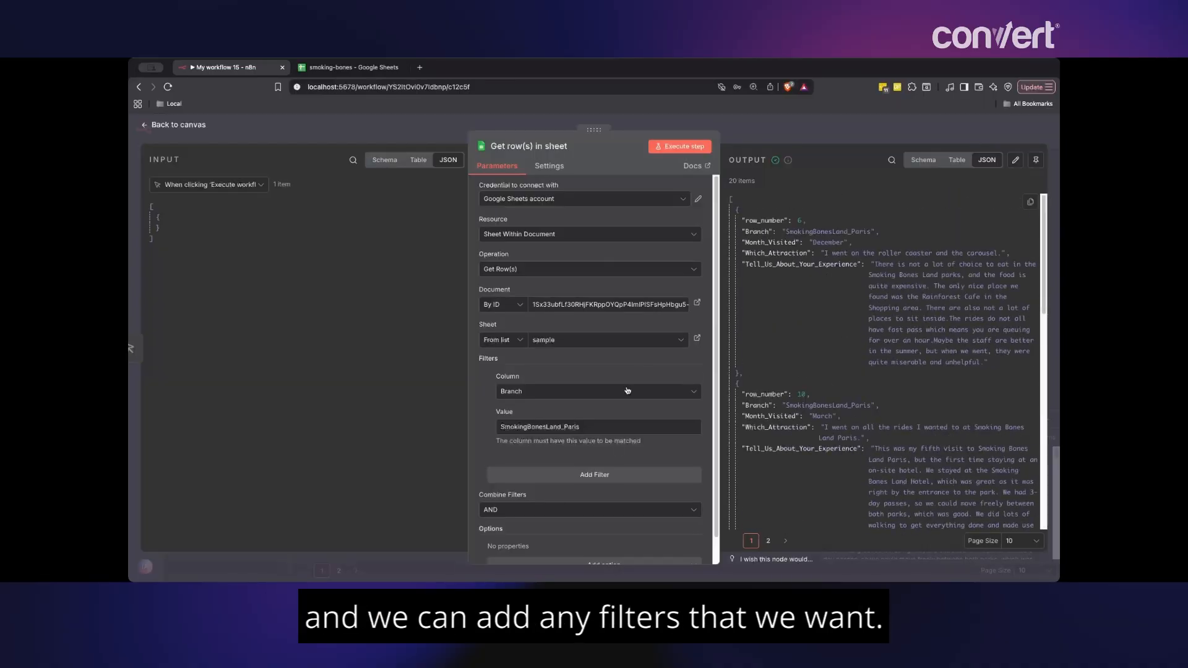
{"action": "scroll", "coordinate": [582, 473], "scroll_direction": "down", "scroll_amount": 1}
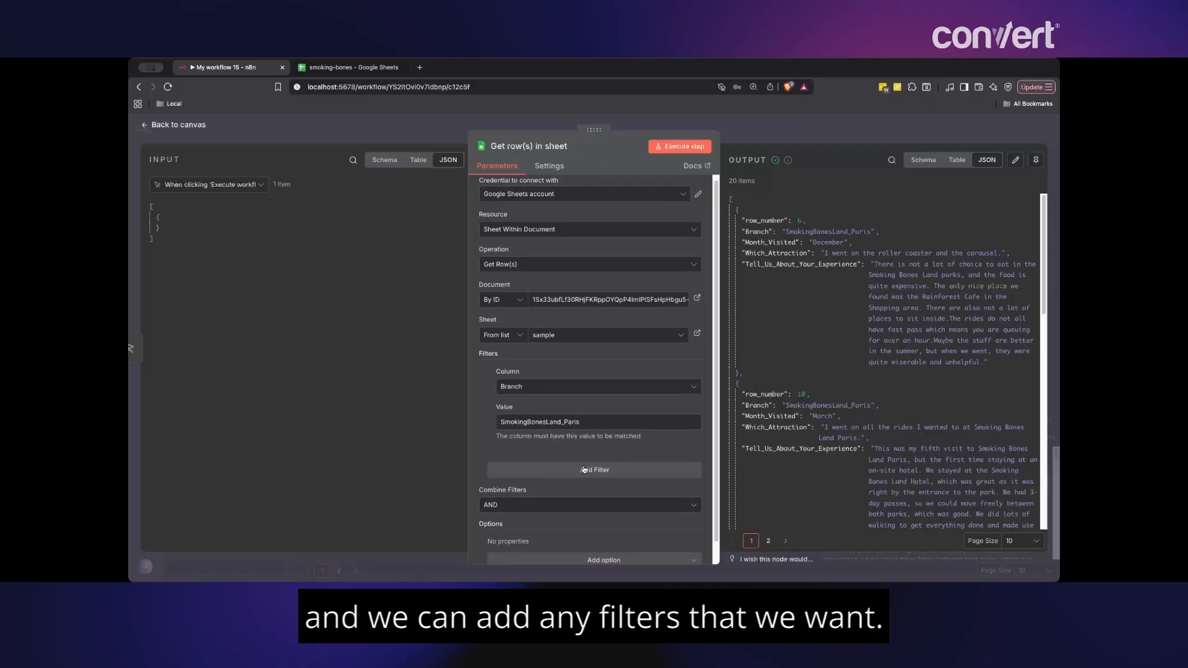
{"action": "left_click", "coordinate": [548, 501]}
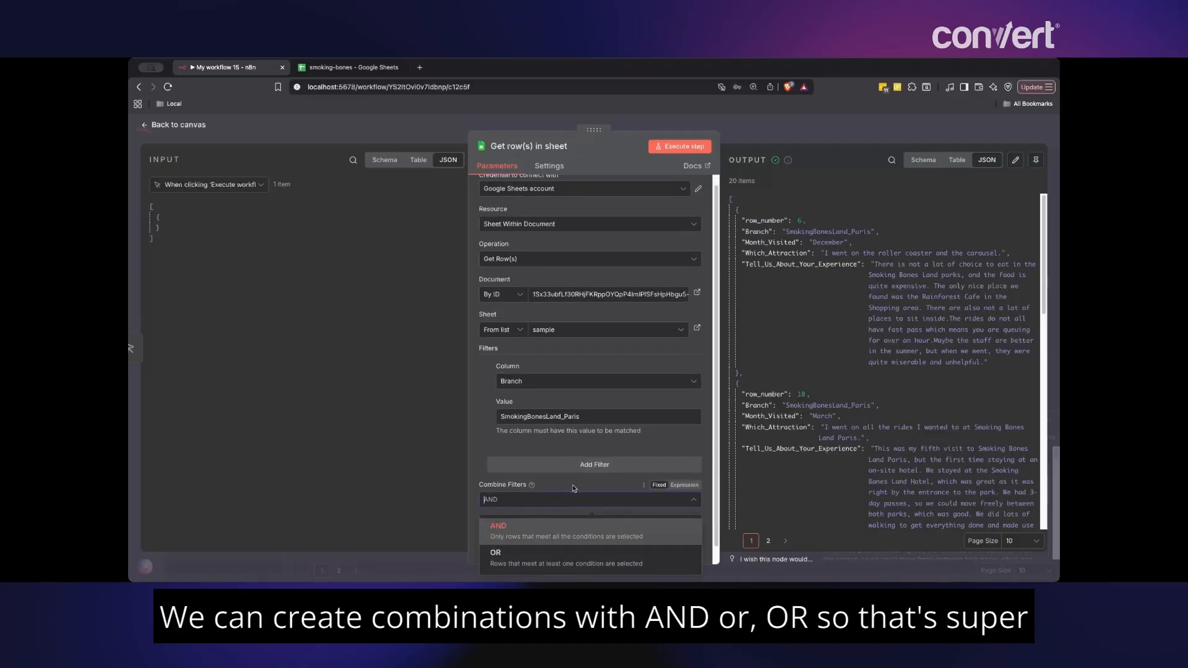
{"action": "scroll", "coordinate": [570, 488], "scroll_direction": "down", "scroll_amount": 1}
{"action": "scroll", "coordinate": [575, 488], "scroll_direction": "up", "scroll_amount": 1}
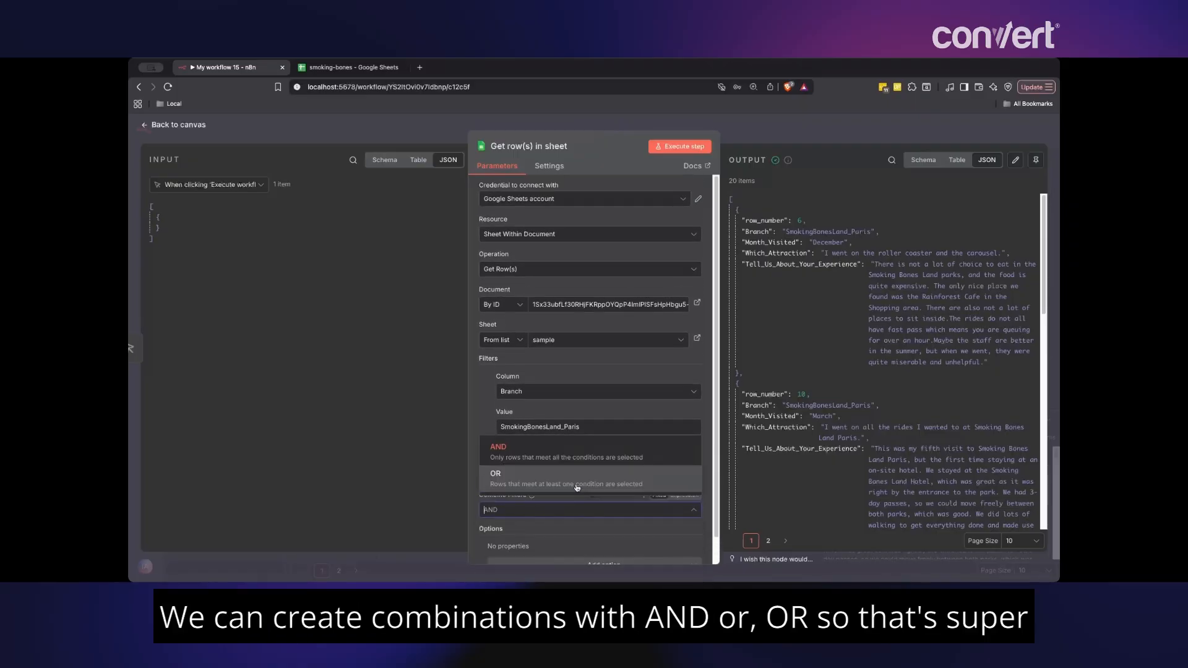
{"action": "left_click", "coordinate": [479, 426]}
{"action": "scroll", "coordinate": [832, 310], "scroll_direction": "down", "scroll_amount": 2}
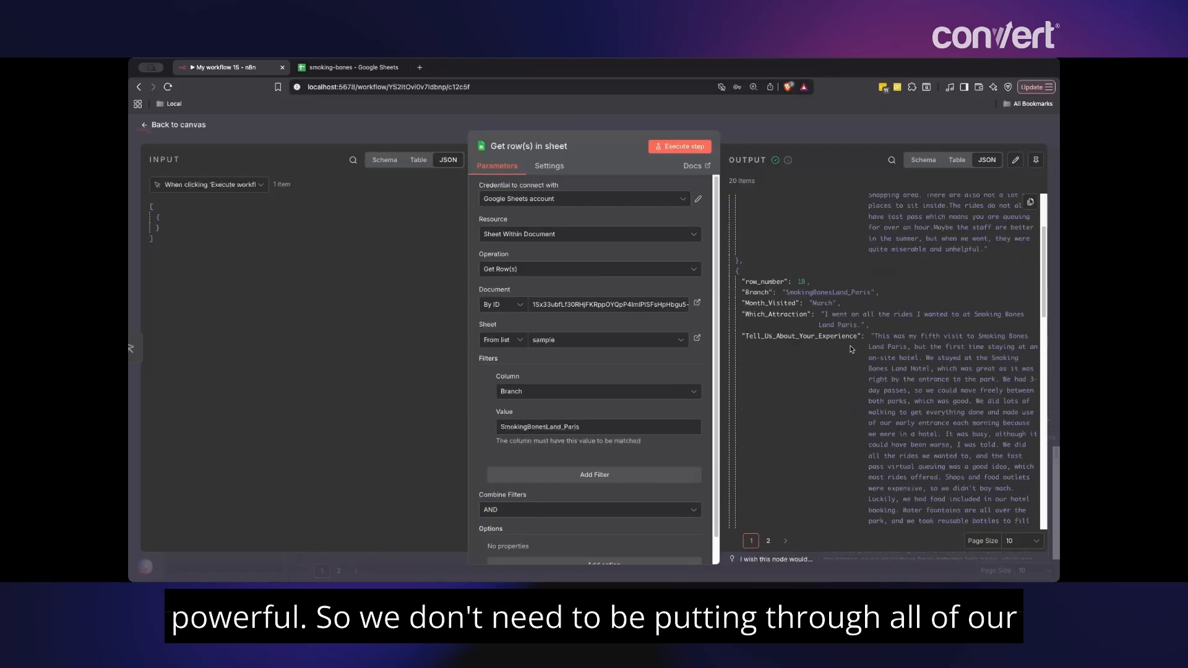
{"action": "scroll", "coordinate": [847, 340], "scroll_direction": "up", "scroll_amount": 2}
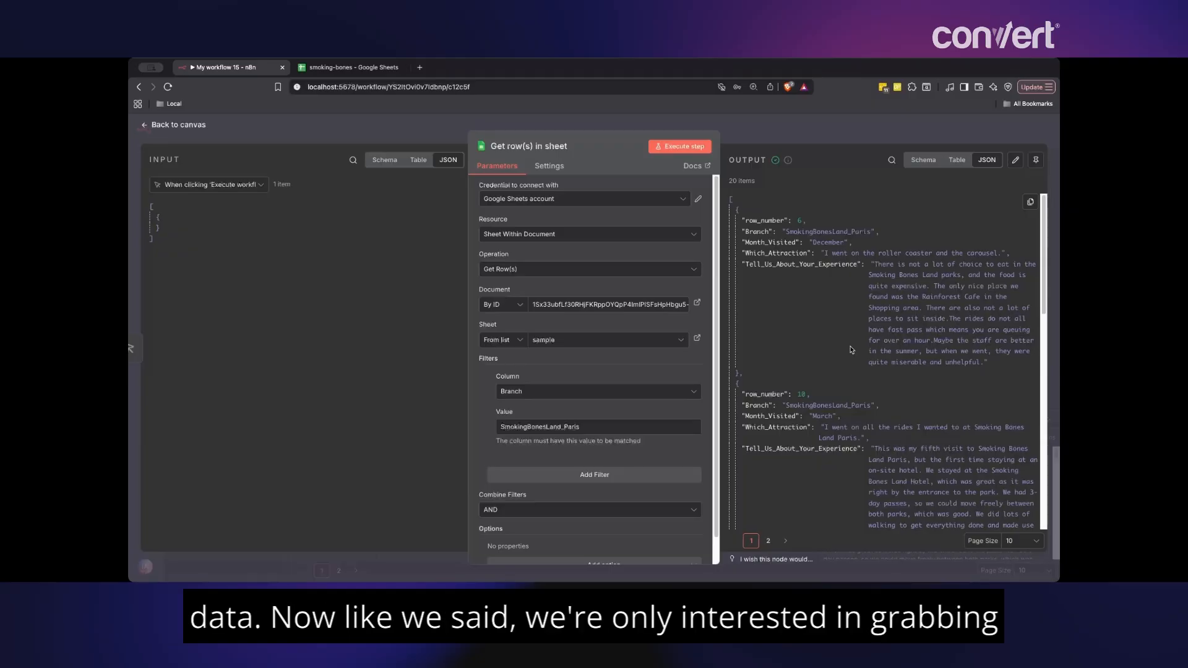
{"action": "double_click", "coordinate": [779, 266]}
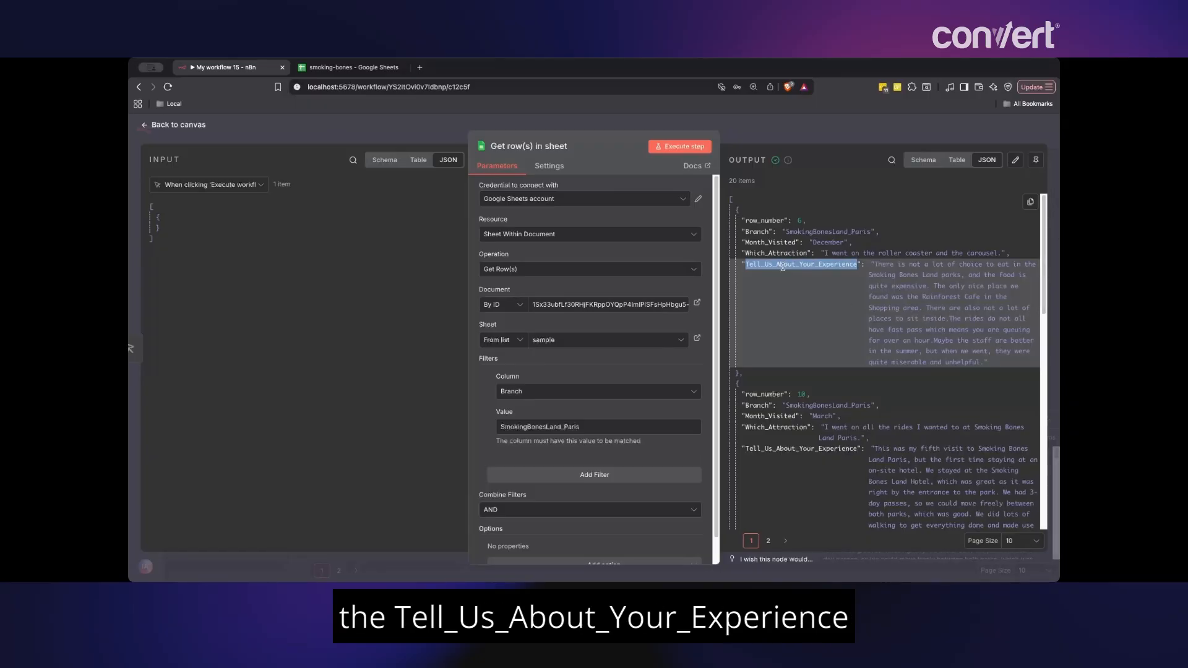
{"action": "left_click", "coordinate": [814, 135]}
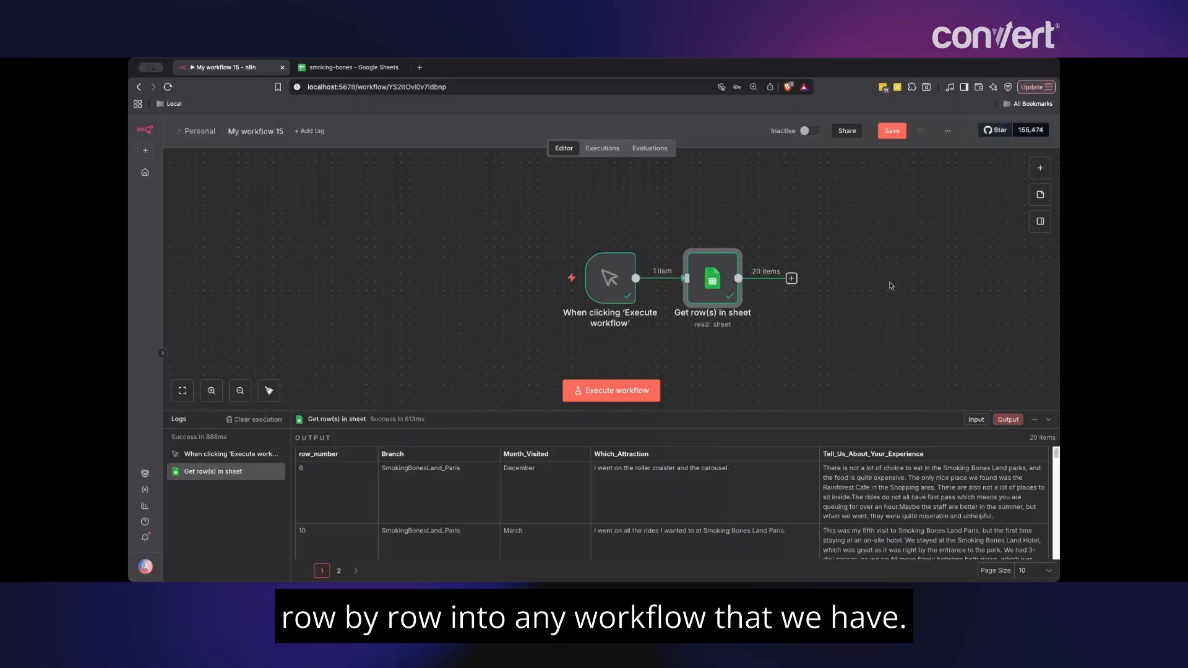
- Search 'split' and add a Split Out node after Get row(s) in sheet
{"action": "left_click", "coordinate": [792, 278]}
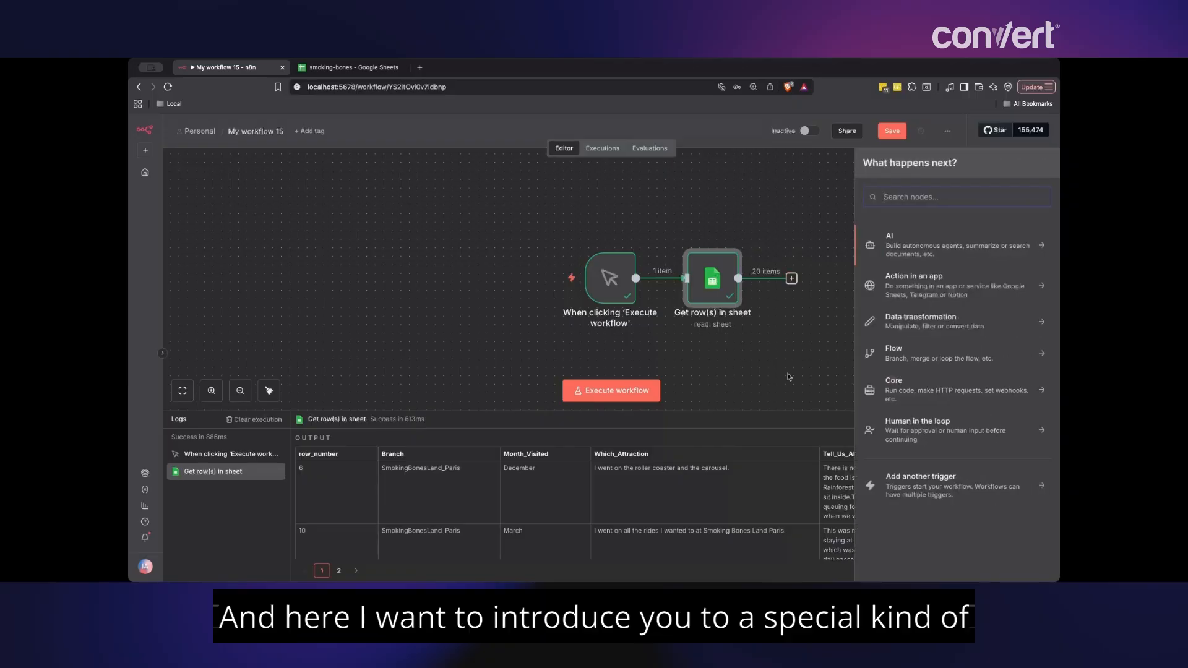
{"action": "type", "text": "split"}
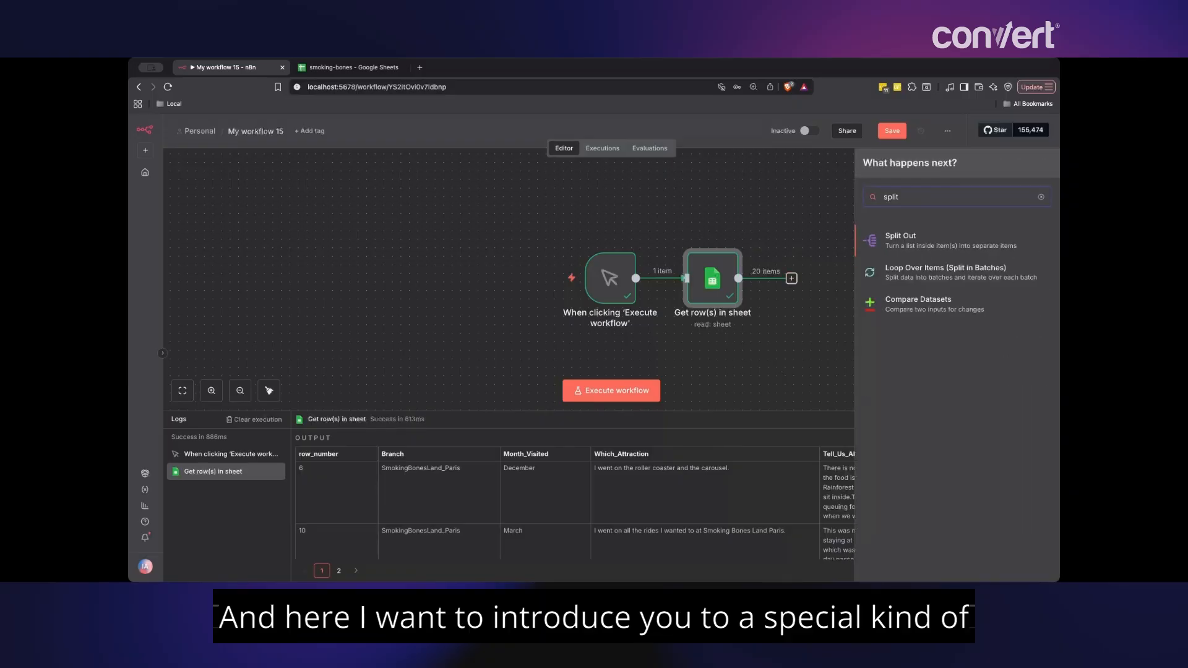
{"action": "left_click", "coordinate": [917, 243]}
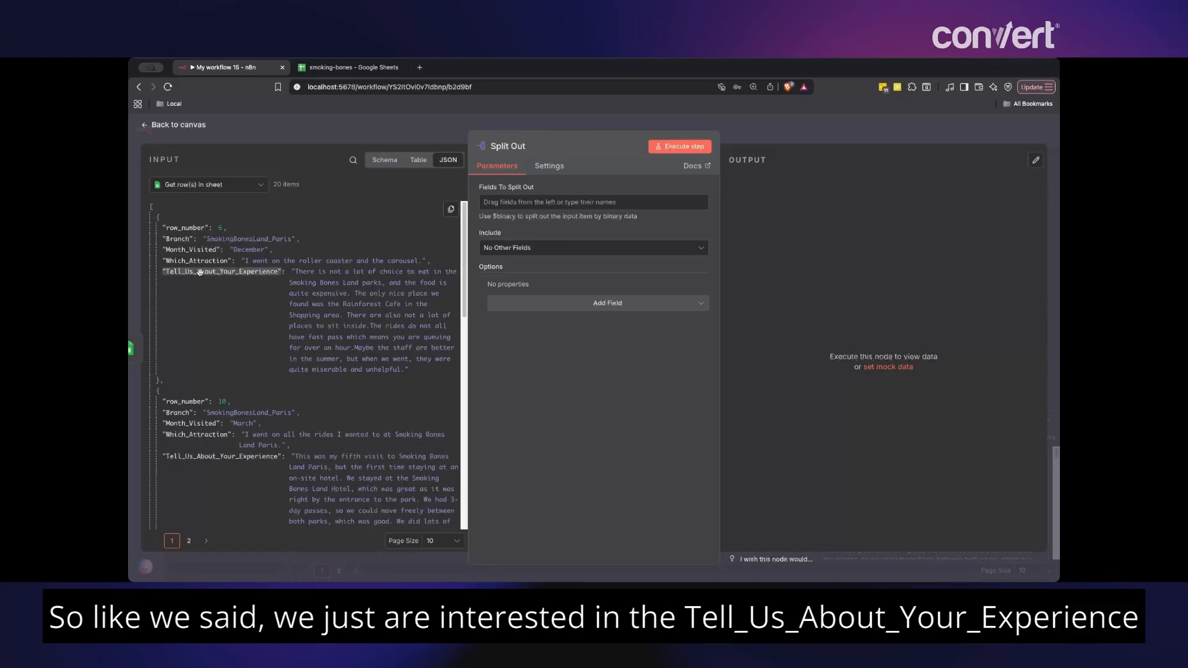
- Split out the Tell_Us_About_Your_Experience field, run it for 20 experience items, then reopen the node
{"action": "left_click_drag", "start_coordinate": [220, 272], "coordinate": [527, 213]}
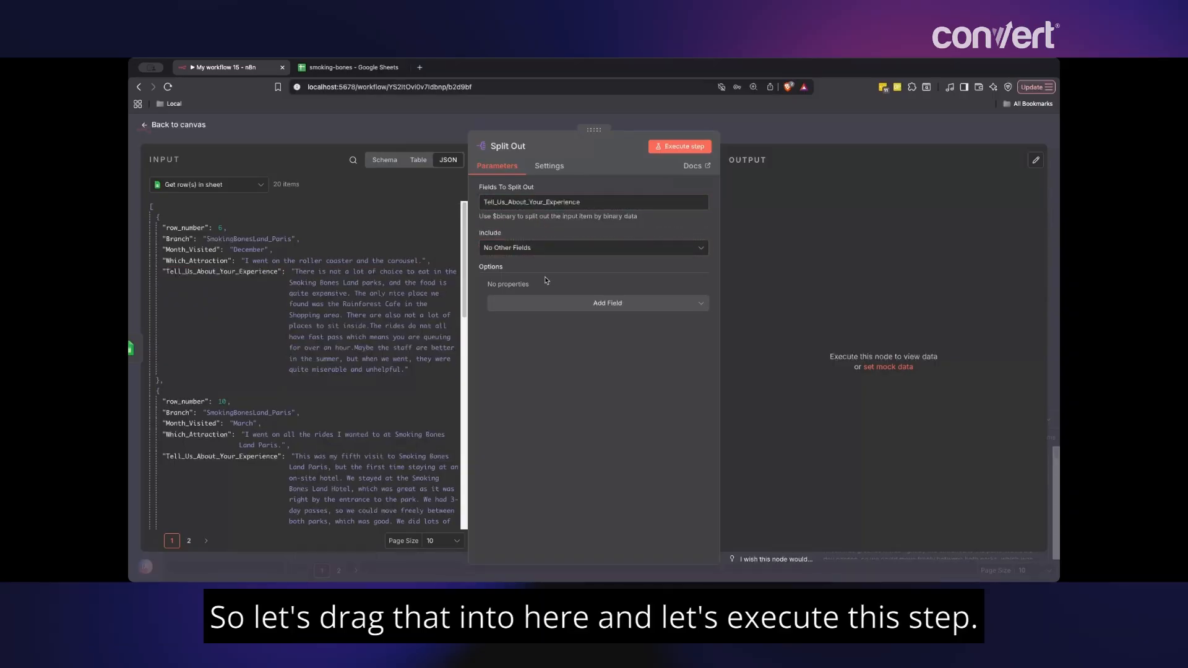
{"action": "left_click", "coordinate": [695, 150]}
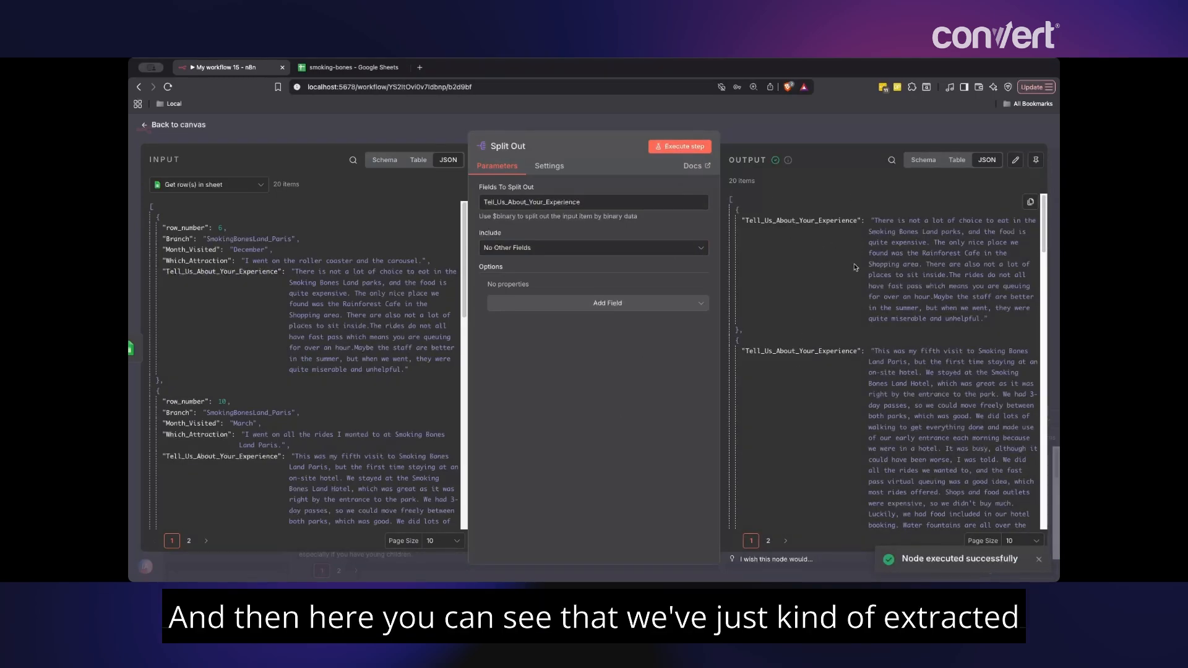
{"action": "scroll", "coordinate": [841, 411], "scroll_direction": "down", "scroll_amount": 10}
{"action": "scroll", "coordinate": [846, 403], "scroll_direction": "up", "scroll_amount": 10}
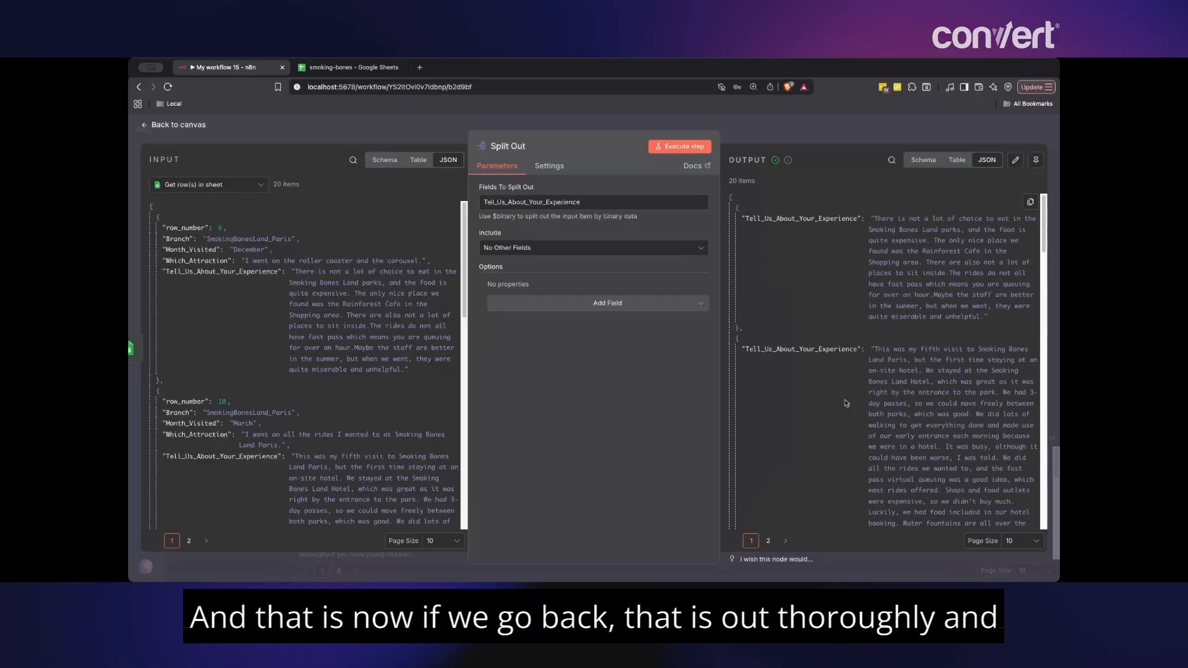
{"action": "left_click", "coordinate": [762, 137]}
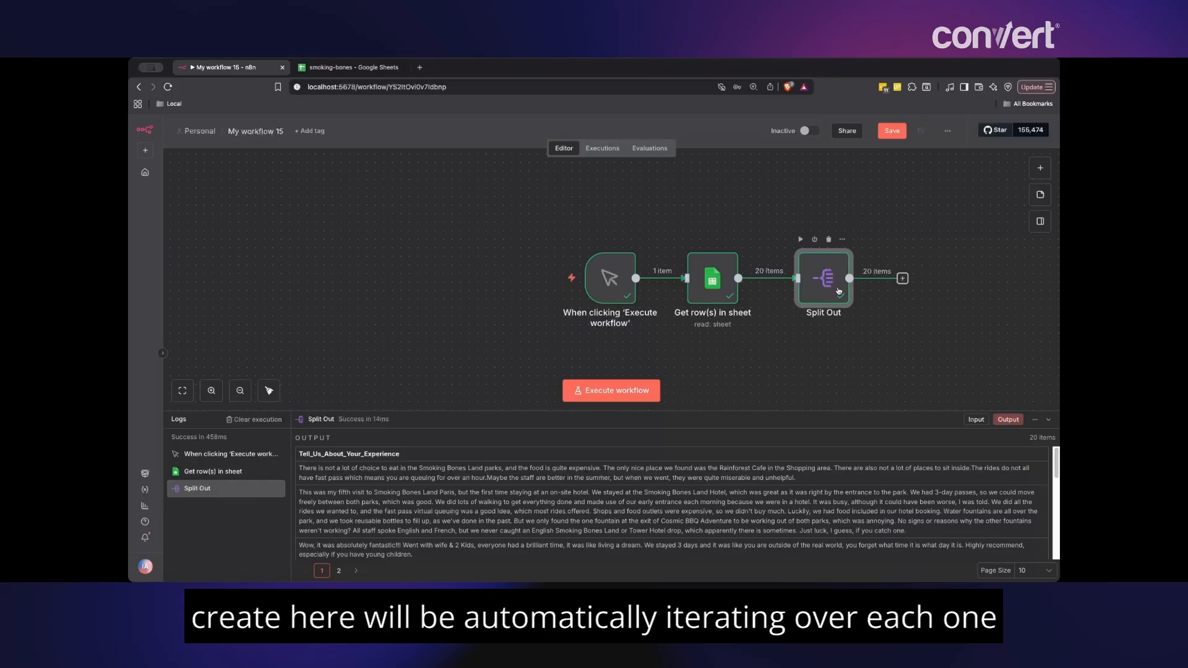
{"action": "double_click", "coordinate": [824, 274]}
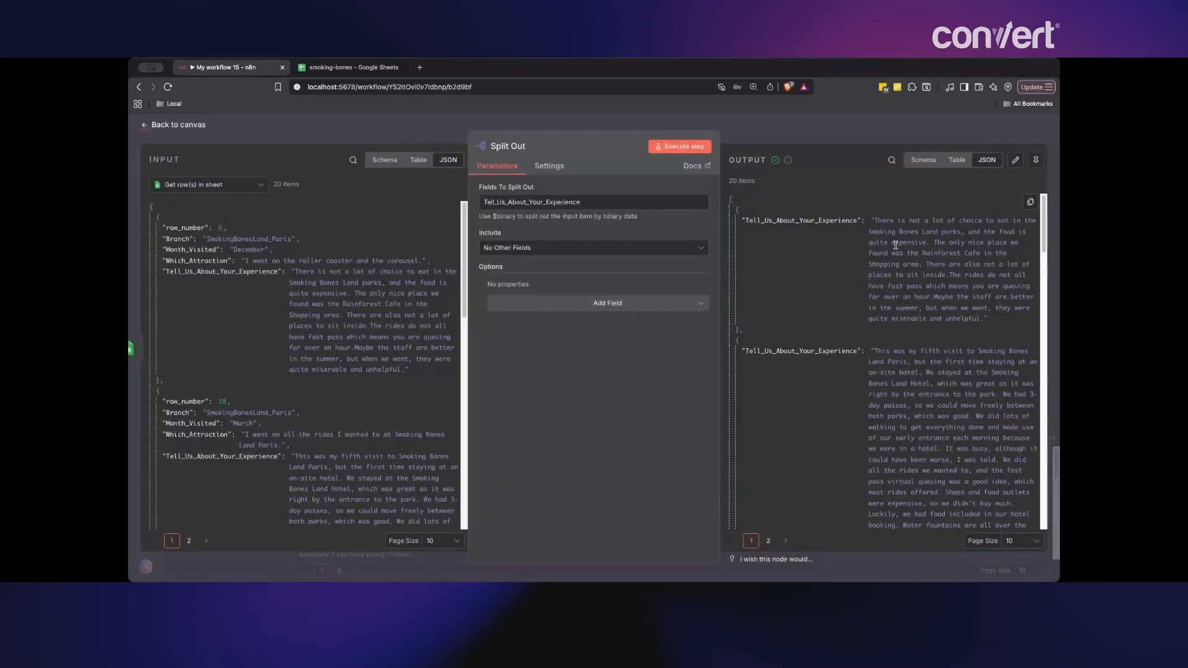